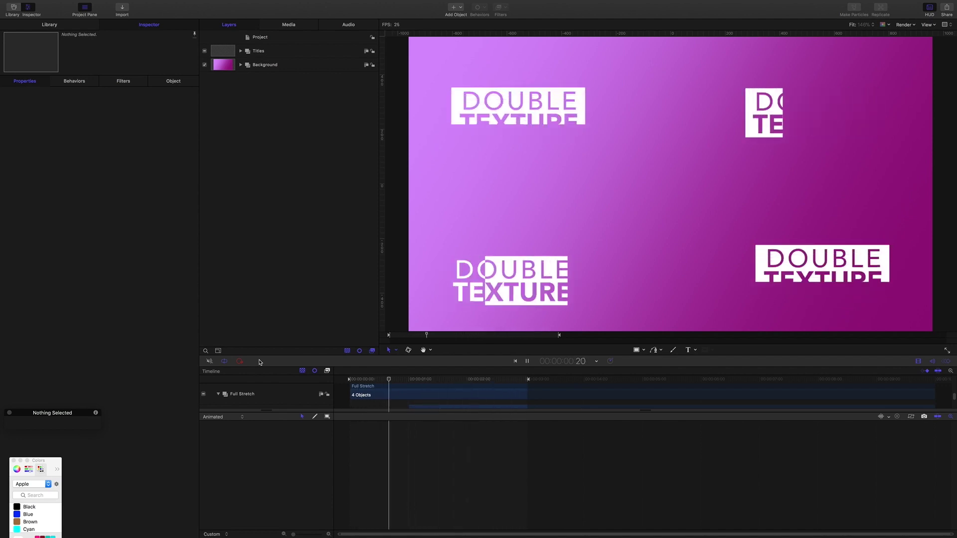
Step: Stop, rewind and replay the DOUBLE TEXTURE title animation preview
{"action": "left_click", "coordinate": [409, 381]}
{"action": "mouse_move", "coordinate": [409, 381]}
{"action": "left_mouse_down"}
{"action": "mouse_move", "coordinate": [369, 386]}
{"action": "mouse_move", "coordinate": [390, 384]}
{"action": "left_mouse_up"}
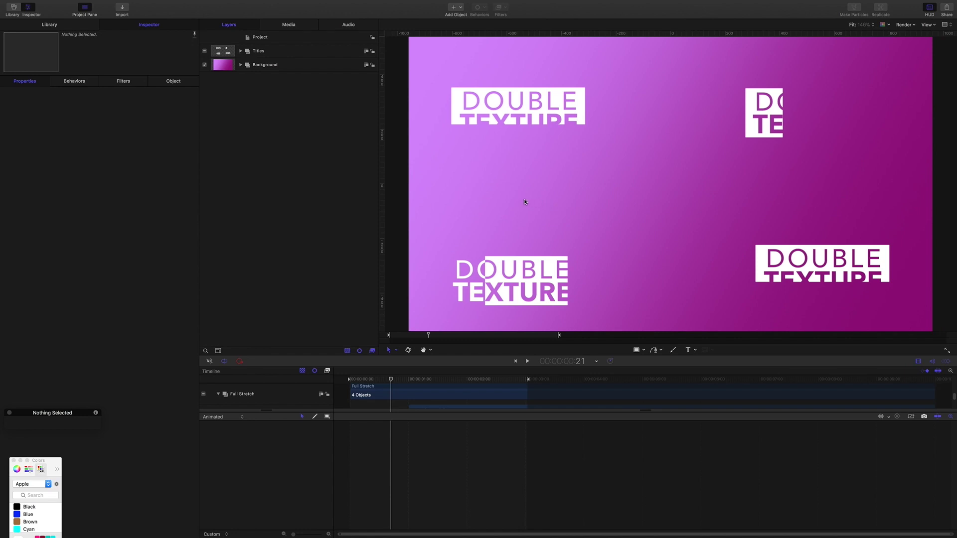
{"action": "key", "text": "space"}
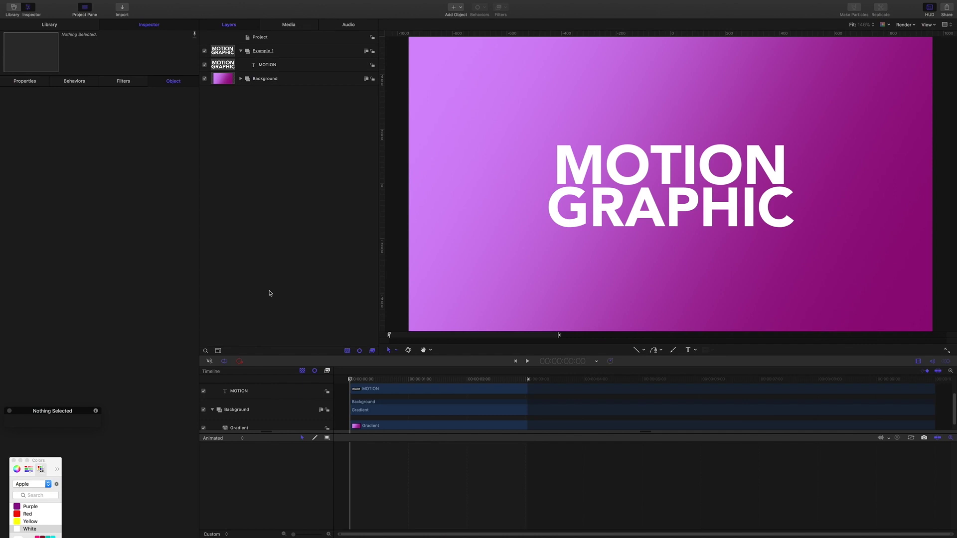
Step: Select the MOTION text layer and arm the Line tool at width 27
{"action": "left_click", "coordinate": [276, 66]}
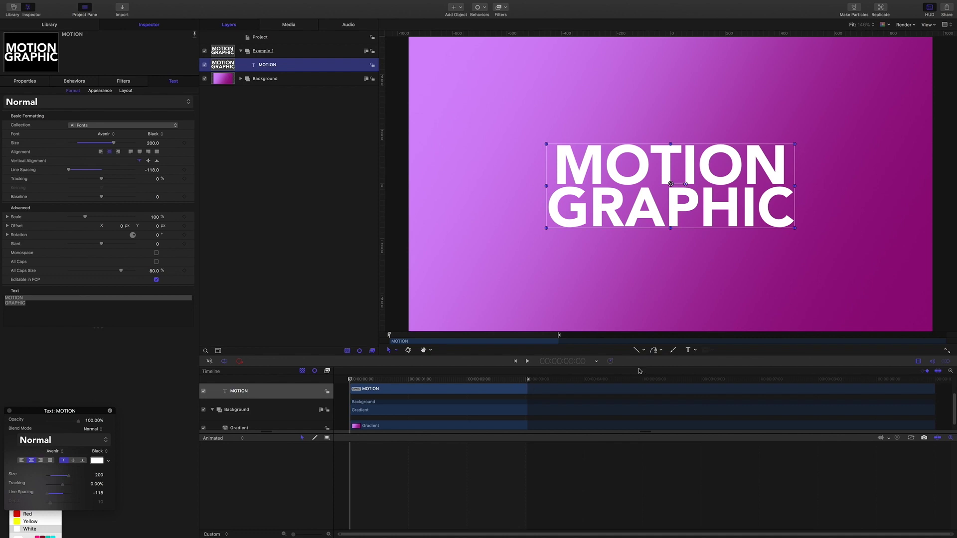
{"action": "left_click", "coordinate": [636, 350]}
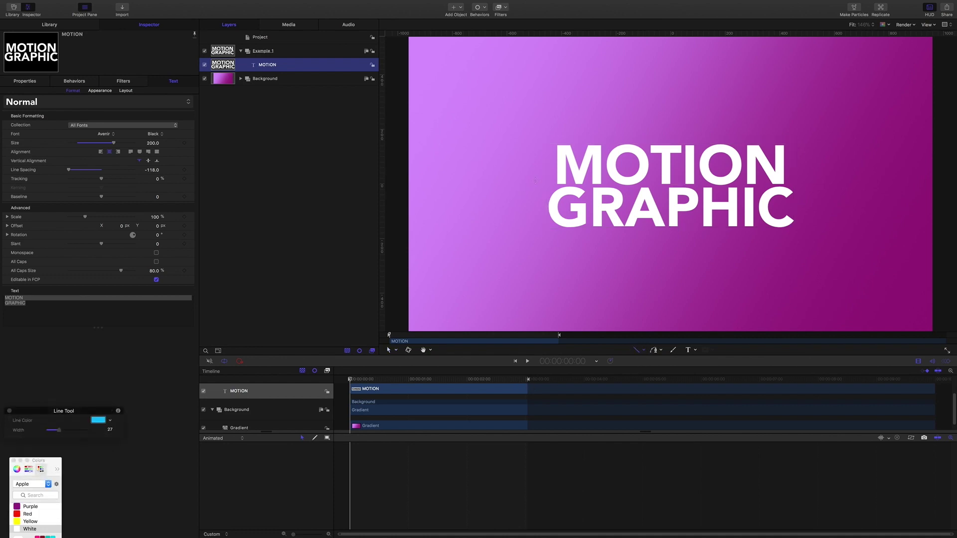
Step: Draw a line across the MOTION GRAPHIC text and reset its position to centre
{"action": "left_click_drag", "start_coordinate": [532, 186], "coordinate": [808, 189]}
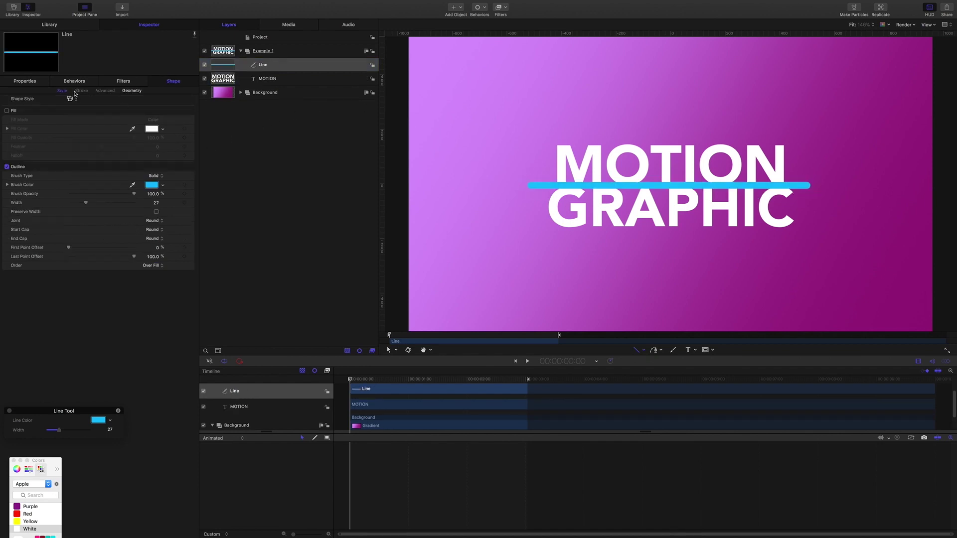
{"action": "left_click", "coordinate": [24, 81]}
{"action": "left_click", "coordinate": [191, 102]}
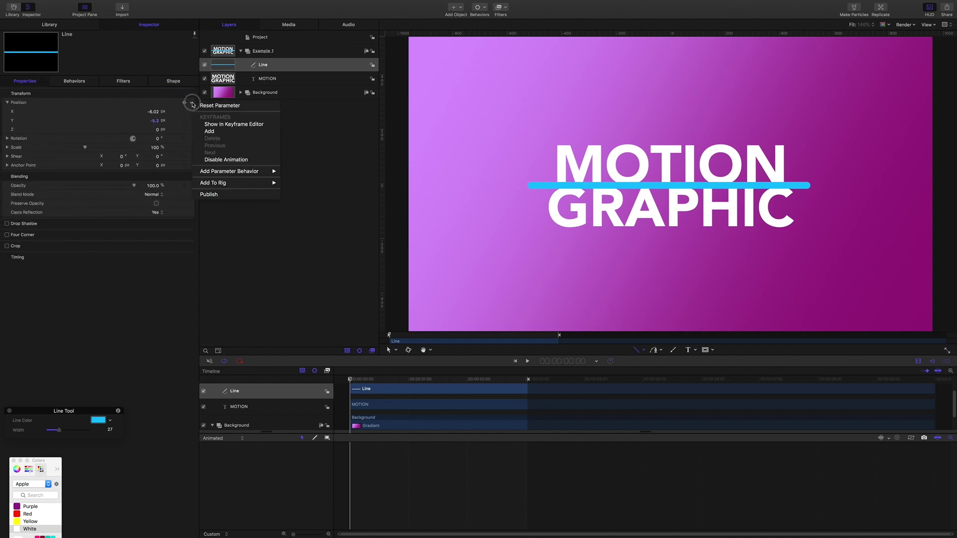
{"action": "left_click", "coordinate": [213, 161]}
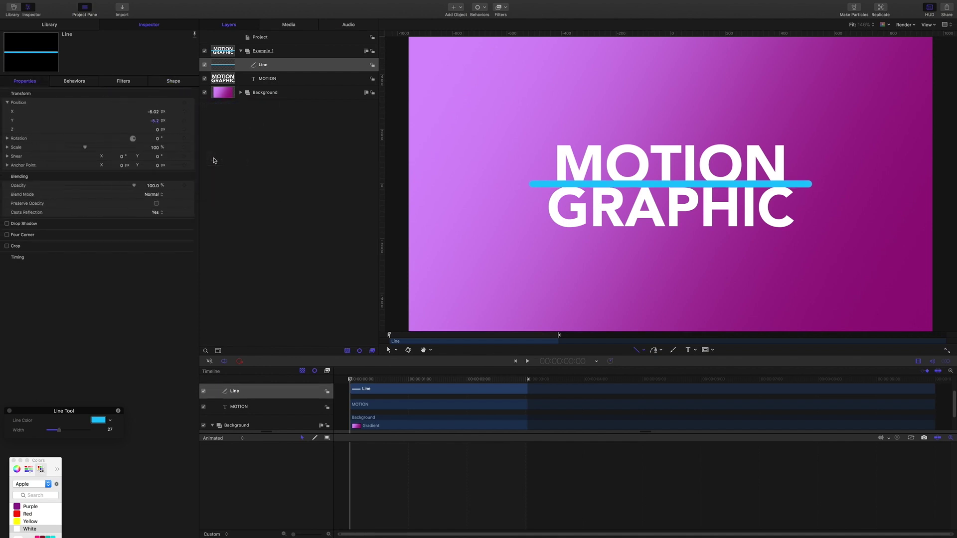
Step: Give the line a white brush, width 347, and square (None) start and end caps
{"action": "left_click", "coordinate": [173, 81]}
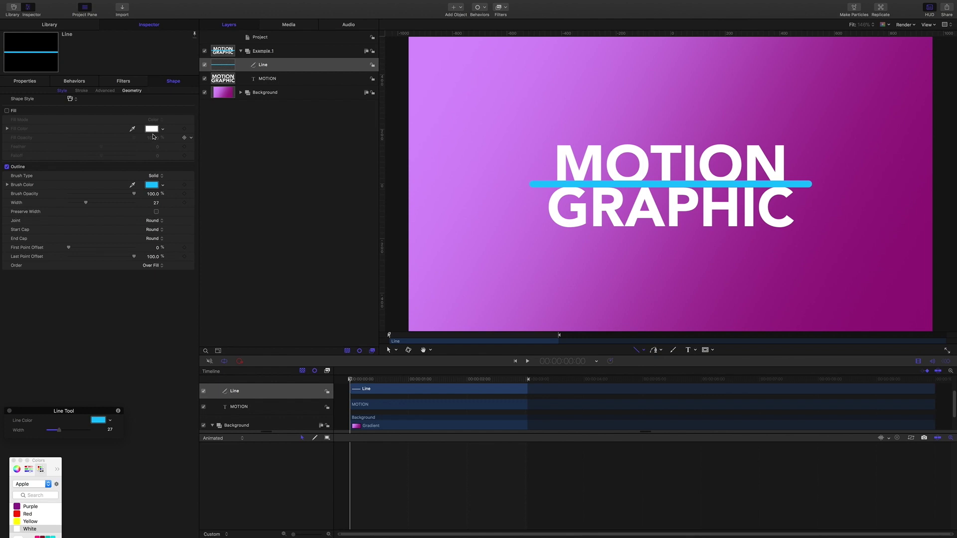
{"action": "key", "text": "s"}
{"action": "left_click", "coordinate": [152, 185]}
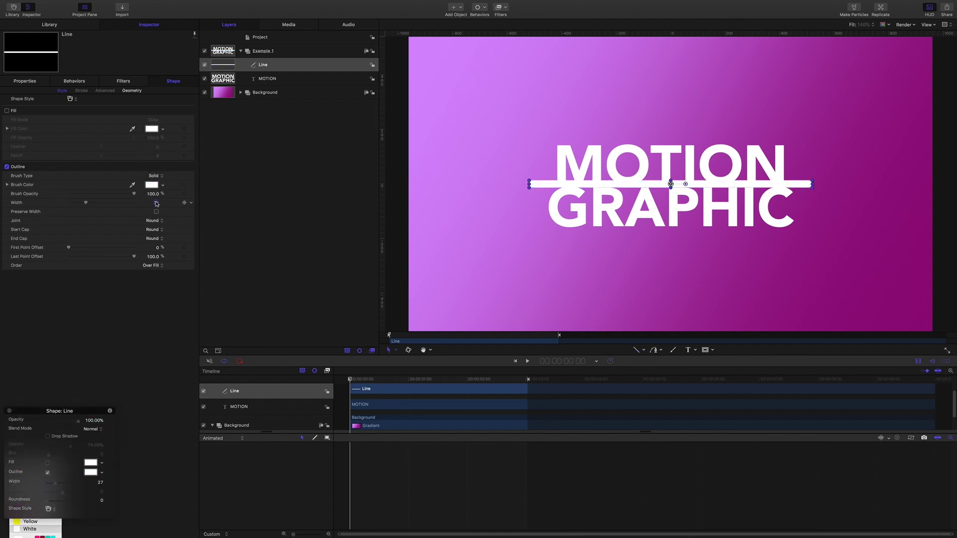
{"action": "left_click_drag", "start_coordinate": [156, 203], "coordinate": [224, 203]}
{"action": "left_click", "coordinate": [164, 230]}
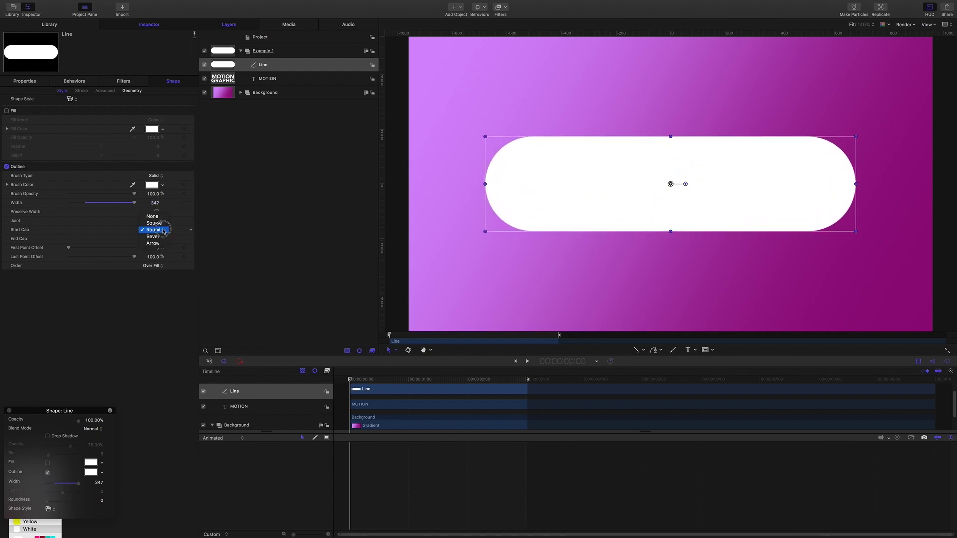
{"action": "left_click", "coordinate": [154, 217]}
{"action": "left_click", "coordinate": [158, 239]}
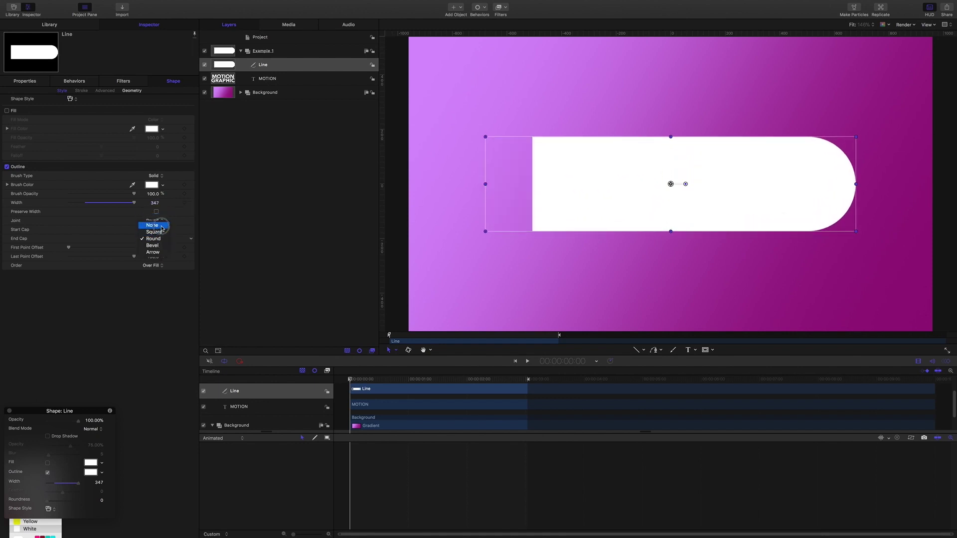
{"action": "left_click", "coordinate": [160, 226]}
Step: Trim both line ends to the text edges, keeping the line fully opaque
{"action": "left_click_drag", "start_coordinate": [134, 195], "coordinate": [111, 195]}
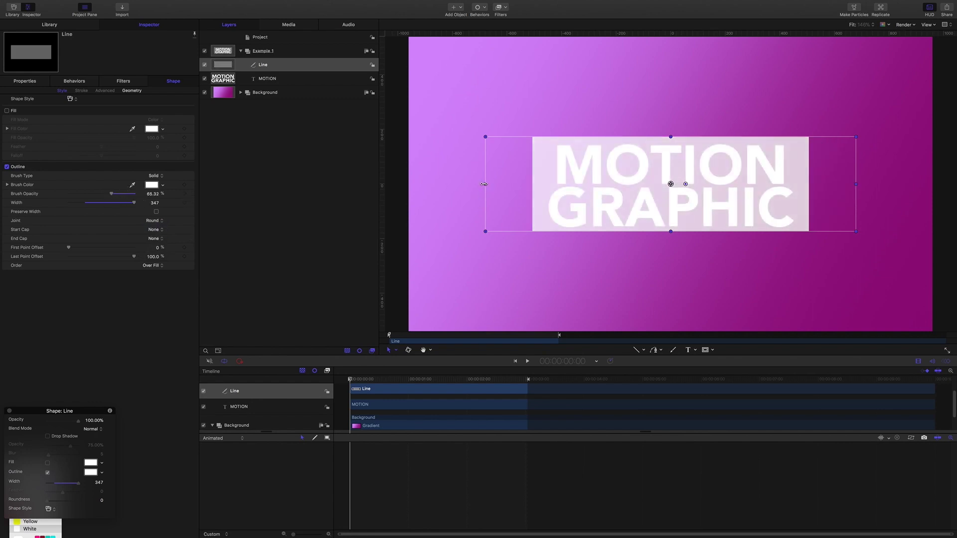
{"action": "left_click_drag", "start_coordinate": [484, 184], "coordinate": [494, 183]}
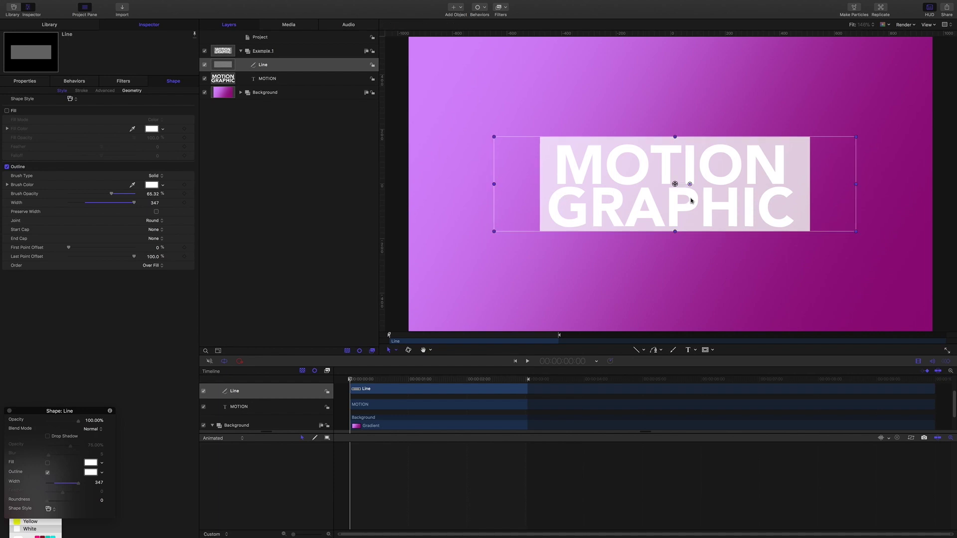
{"action": "left_click_drag", "start_coordinate": [855, 183], "coordinate": [845, 184]}
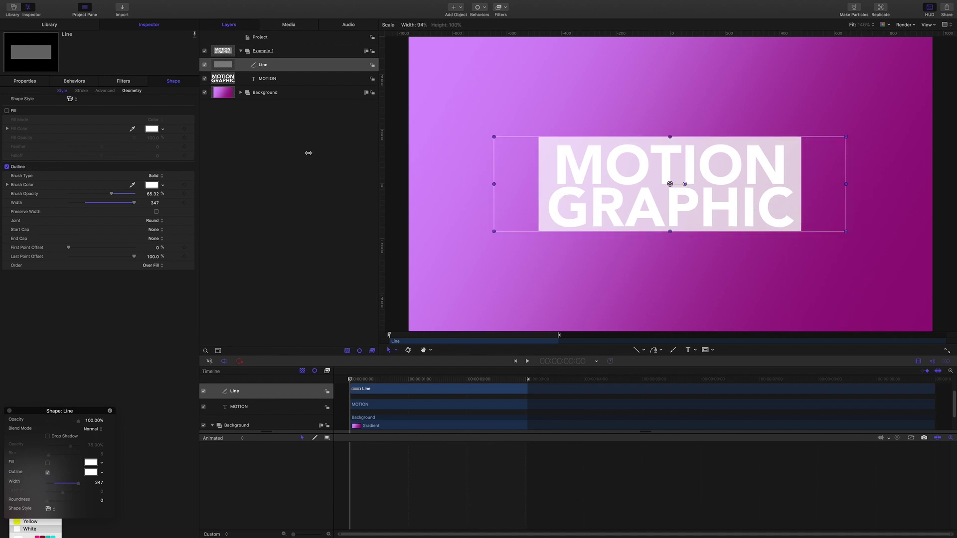
{"action": "left_click_drag", "start_coordinate": [111, 194], "coordinate": [155, 194]}
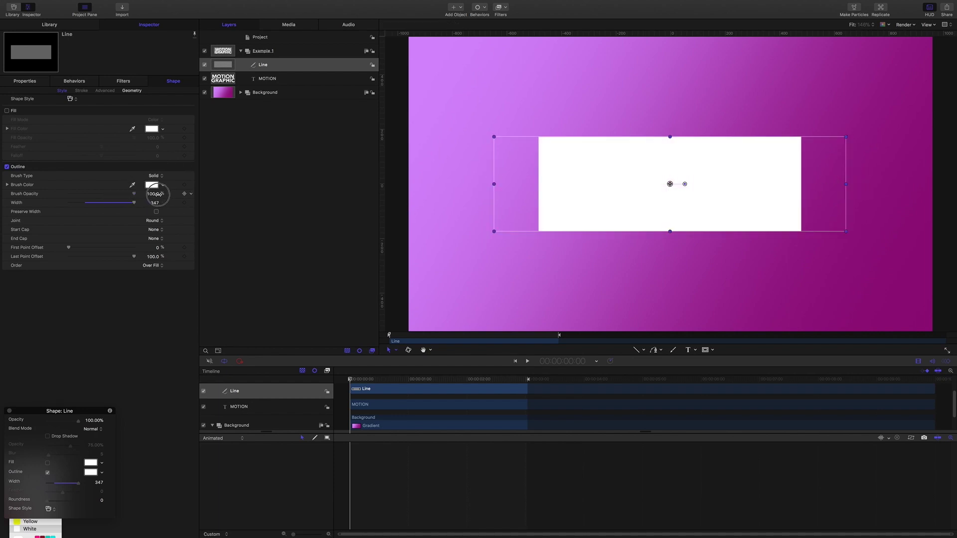
{"action": "left_click", "coordinate": [309, 151]}
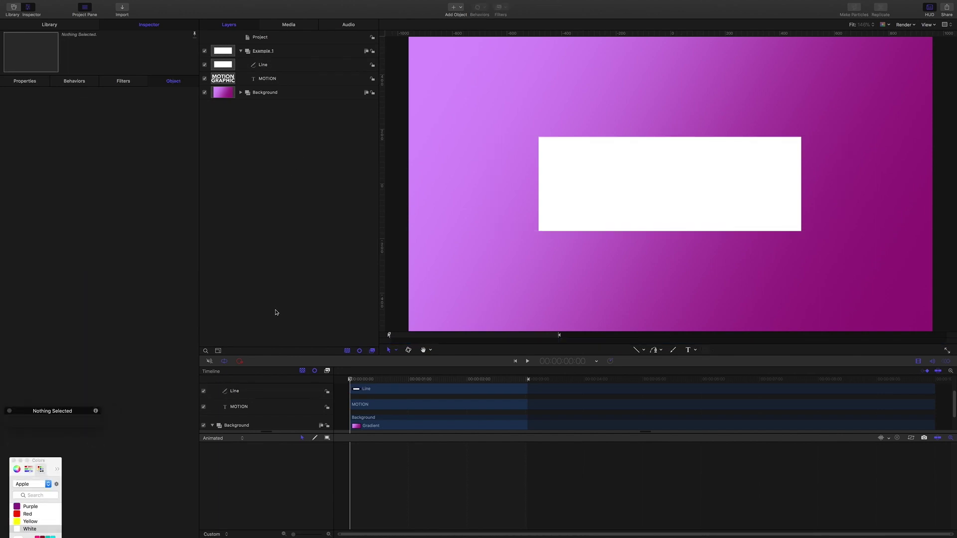
Step: Ramp the Line's Last Point Offset from 0% to 100%, finishing within the first second
{"action": "left_click", "coordinate": [263, 65]}
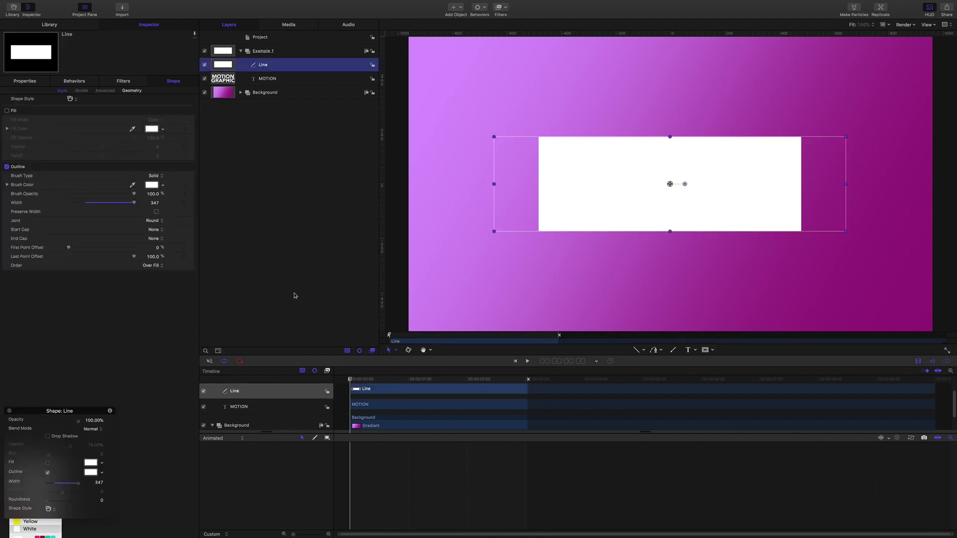
{"action": "left_click_drag", "start_coordinate": [135, 256], "coordinate": [39, 256]}
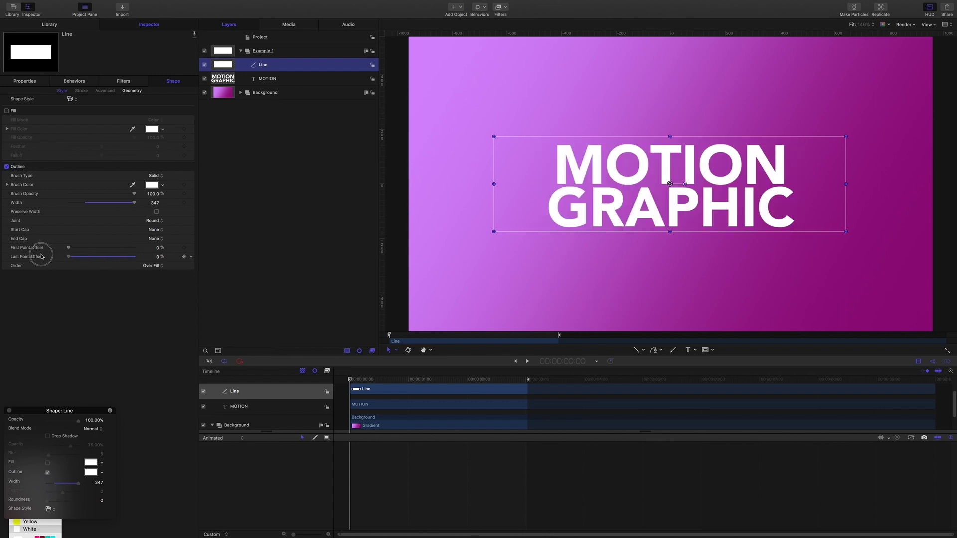
{"action": "left_click", "coordinate": [191, 257]}
{"action": "mouse_move", "coordinate": [269, 326]}
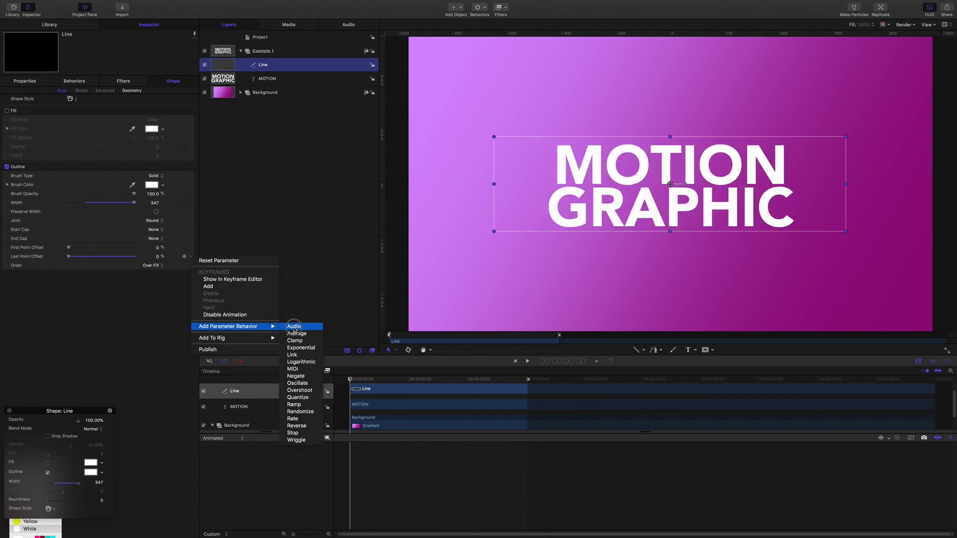
{"action": "left_click", "coordinate": [311, 404]}
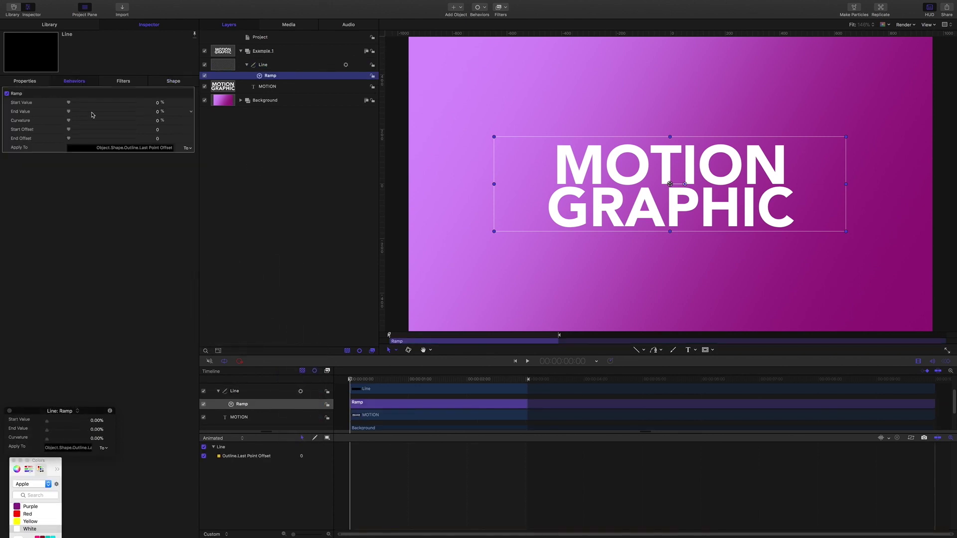
{"action": "left_click_drag", "start_coordinate": [69, 112], "coordinate": [172, 117]}
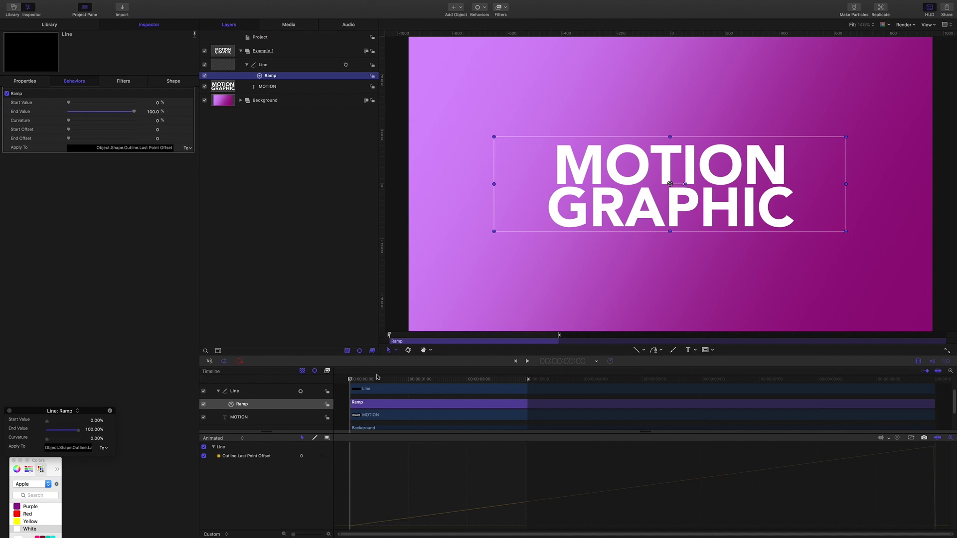
{"action": "left_click_drag", "start_coordinate": [352, 382], "coordinate": [408, 388]}
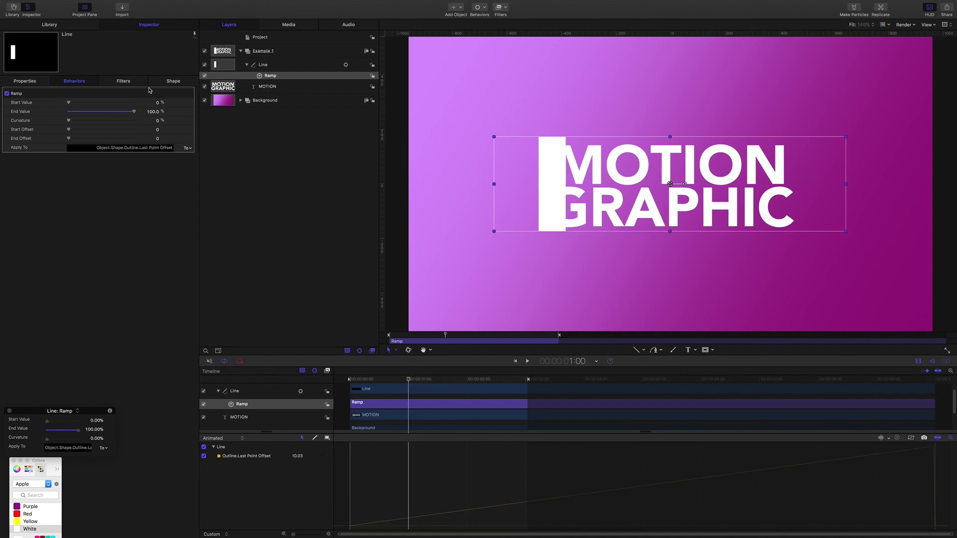
{"action": "mouse_move", "coordinate": [158, 140]}
{"action": "left_mouse_down"}
{"action": "mouse_move", "coordinate": [145, 140]}
{"action": "mouse_move", "coordinate": [164, 140]}
{"action": "left_mouse_up"}
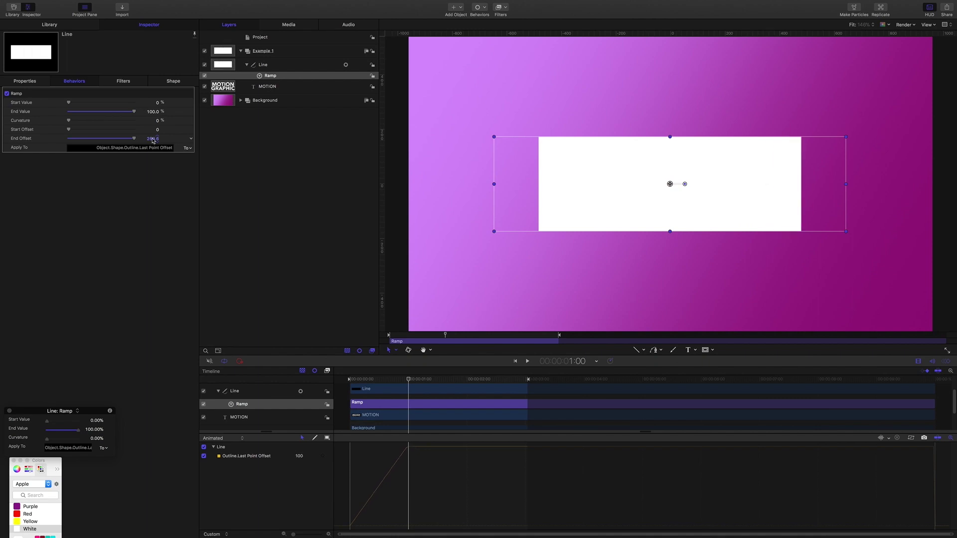
{"action": "left_click", "coordinate": [273, 66]}
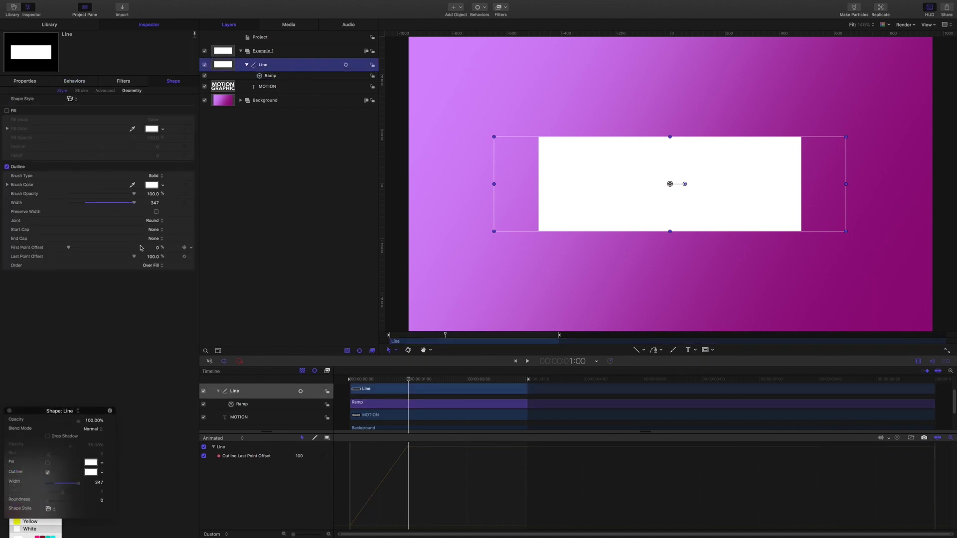
Step: Add a delayed Ramp taking First Point Offset from 0 to 100%
{"action": "left_click", "coordinate": [192, 249]}
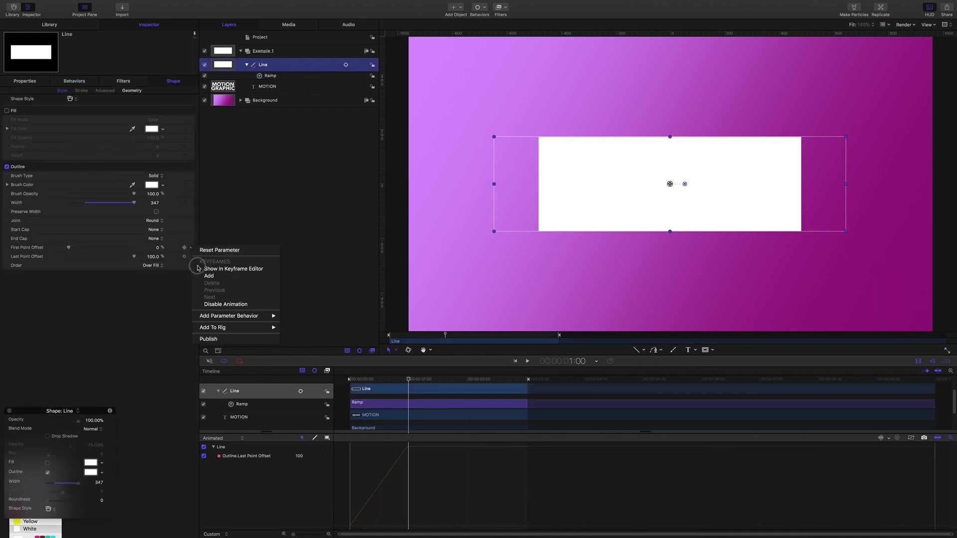
{"action": "mouse_move", "coordinate": [244, 319]}
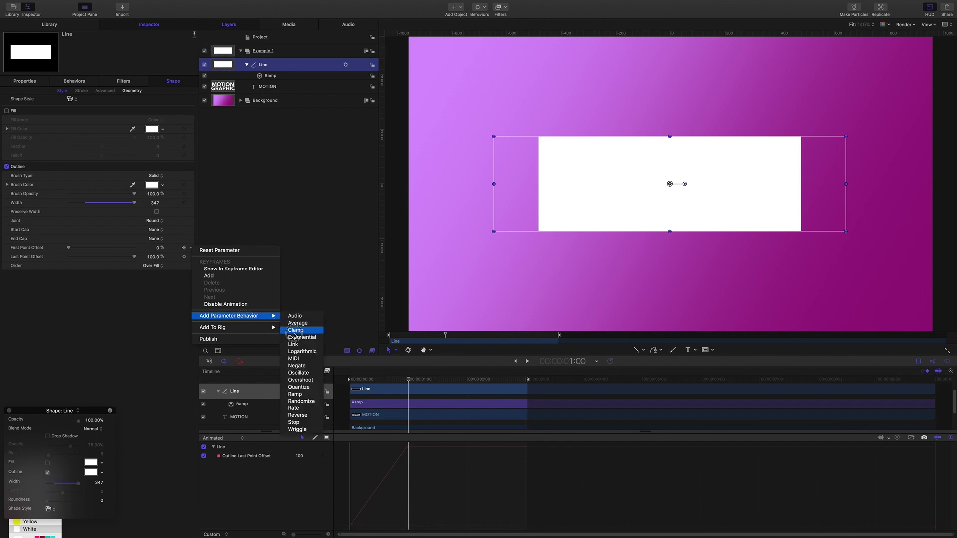
{"action": "left_click", "coordinate": [305, 395]}
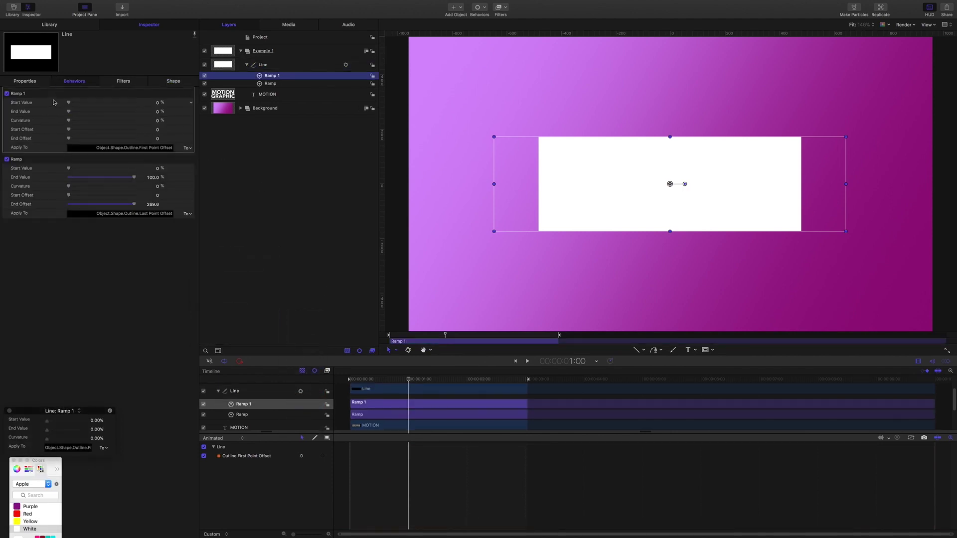
{"action": "left_click_drag", "start_coordinate": [68, 112], "coordinate": [170, 118]}
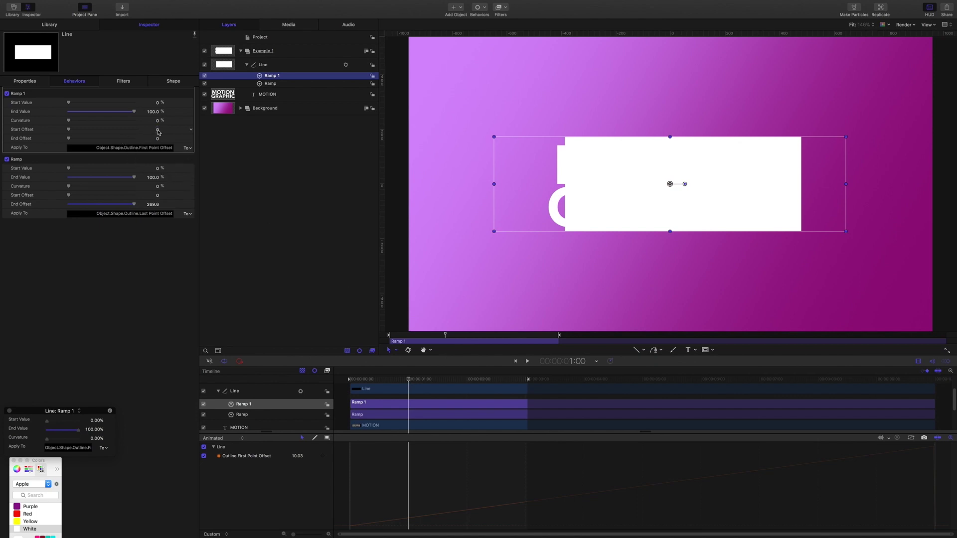
{"action": "left_click_drag", "start_coordinate": [159, 132], "coordinate": [182, 133]}
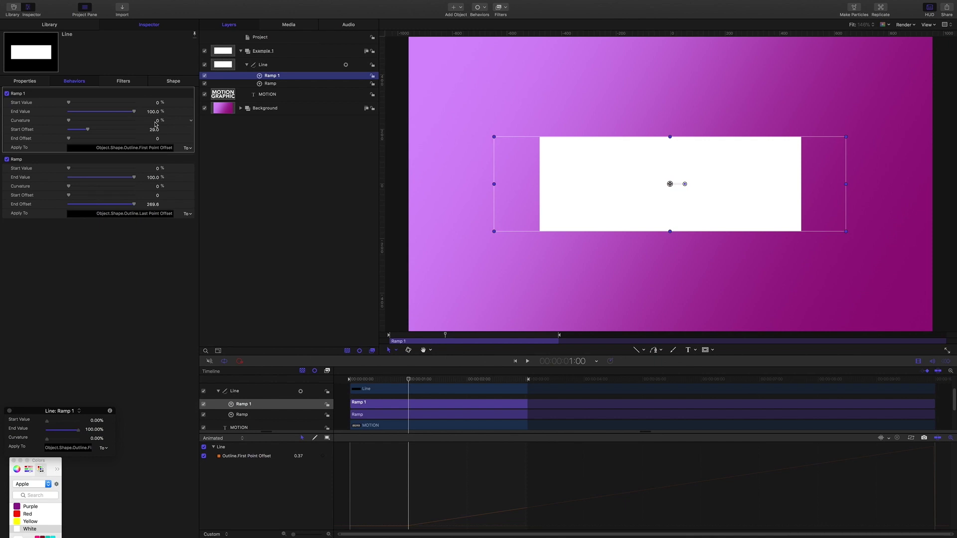
{"action": "left_click_drag", "start_coordinate": [158, 141], "coordinate": [226, 141]}
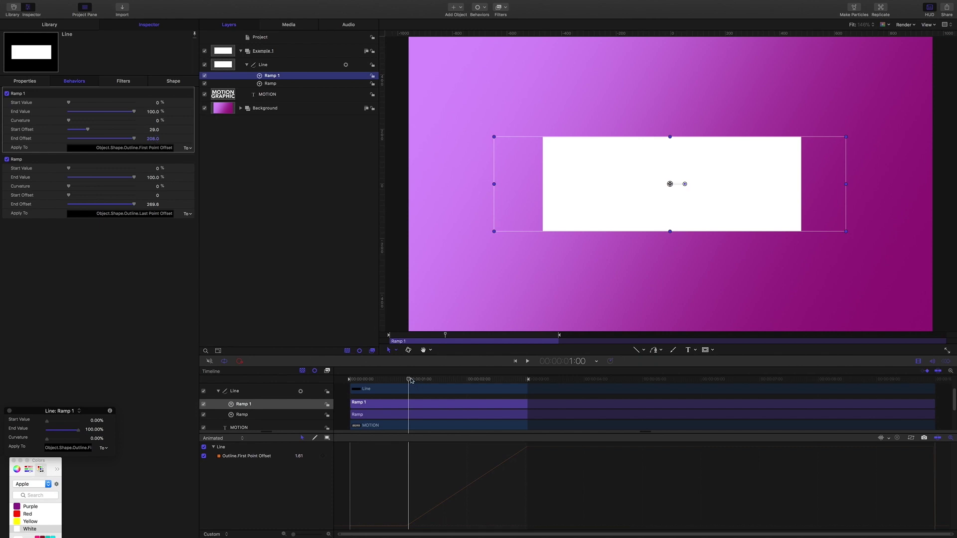
Step: Fine-tune the second ramp's end timing and replay the retracting bar from the start
{"action": "left_click_drag", "start_coordinate": [411, 381], "coordinate": [467, 382]}
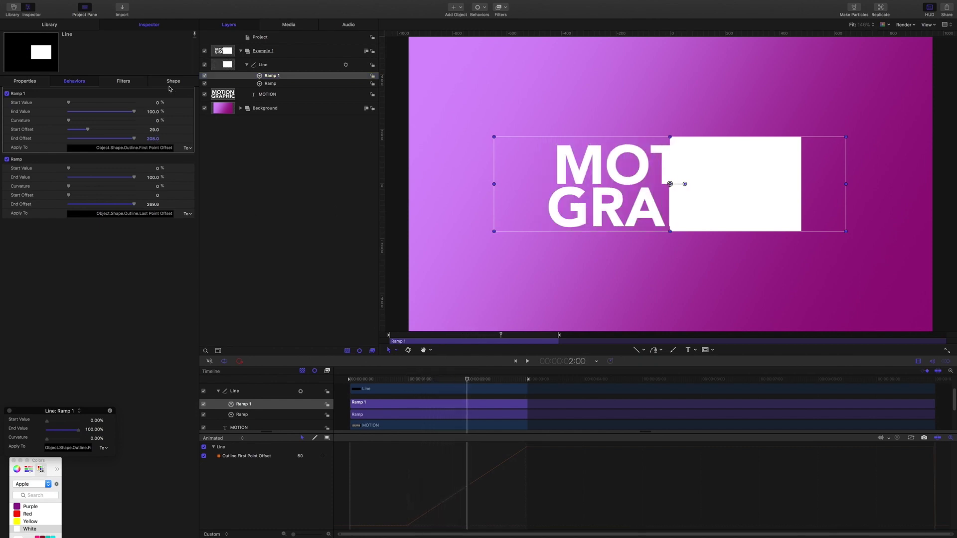
{"action": "mouse_move", "coordinate": [153, 137]}
{"action": "left_mouse_down"}
{"action": "mouse_move", "coordinate": [182, 138]}
{"action": "mouse_move", "coordinate": [152, 139]}
{"action": "left_mouse_up"}
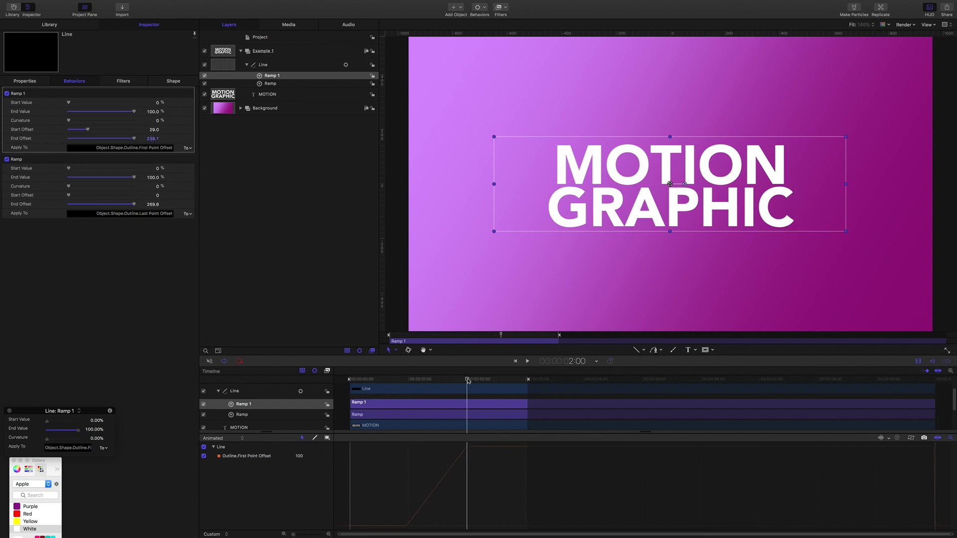
{"action": "key", "text": "Home"}
{"action": "key", "text": "space"}
Step: Stop playback, select the Line layer and park where the band covers the text
{"action": "left_click", "coordinate": [332, 236]}
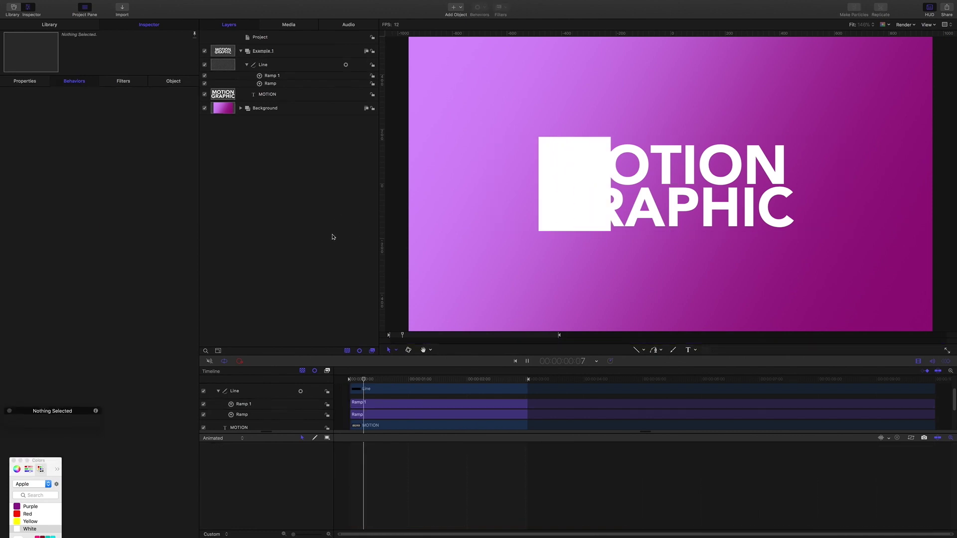
{"action": "key", "text": "space"}
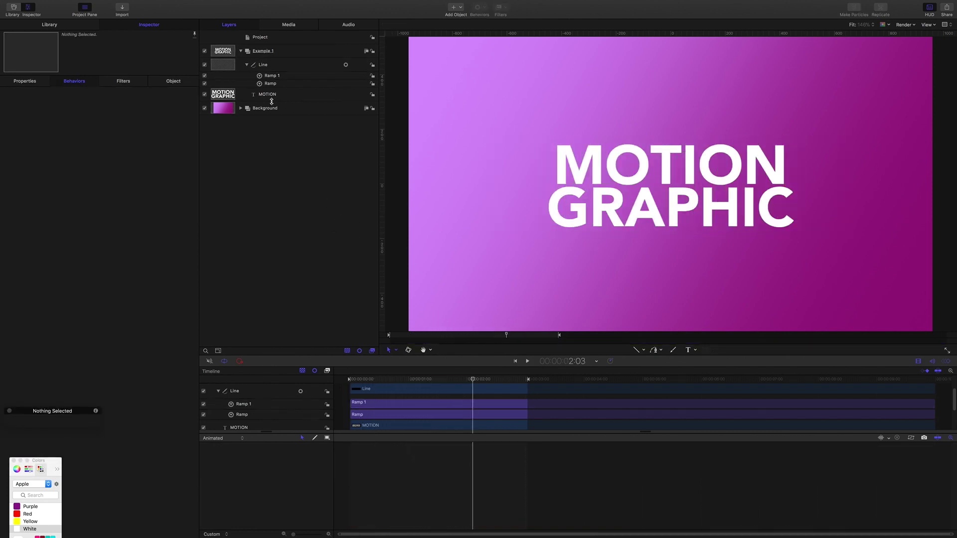
{"action": "left_click", "coordinate": [263, 65]}
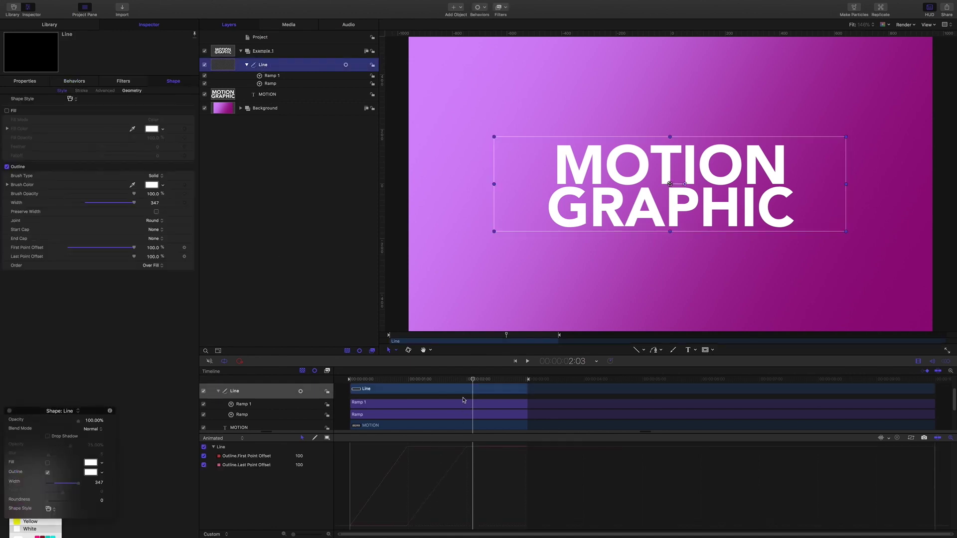
{"action": "left_click_drag", "start_coordinate": [473, 380], "coordinate": [433, 385]}
Step: Add an Image Mask to Line using the MOTION text as source in Subtract mode
{"action": "right_click", "coordinate": [268, 70]}
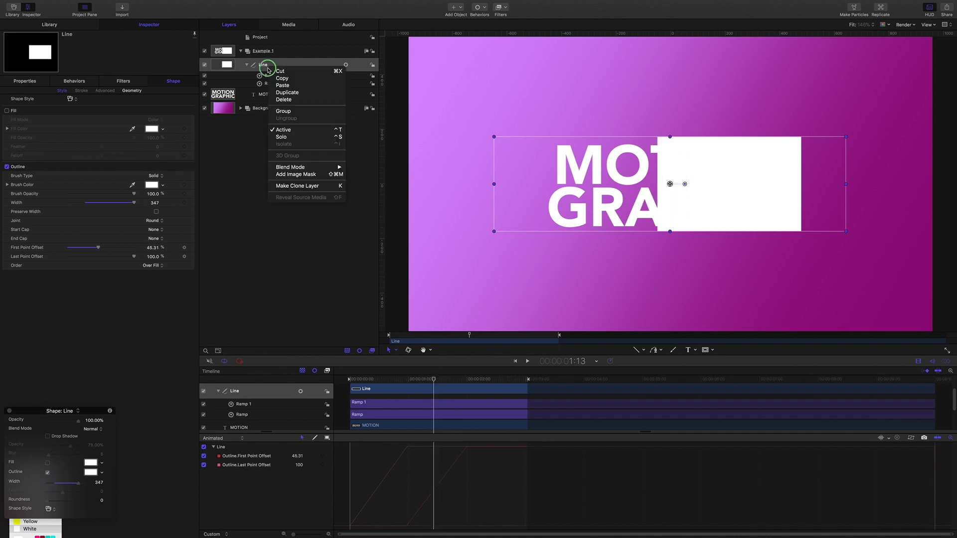
{"action": "key", "text": "Escape"}
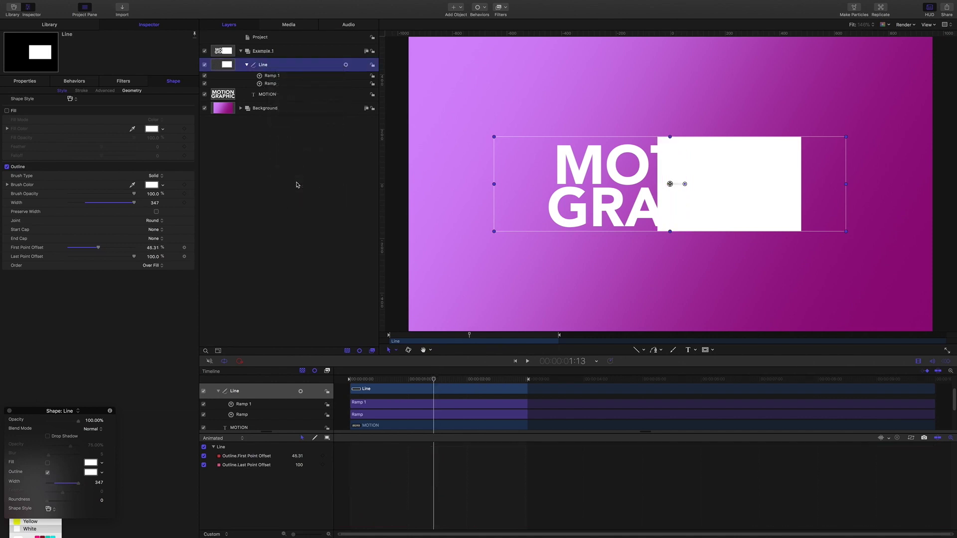
{"action": "key", "text": "super+shift+m"}
{"action": "left_click_drag", "start_coordinate": [267, 110], "coordinate": [149, 104]}
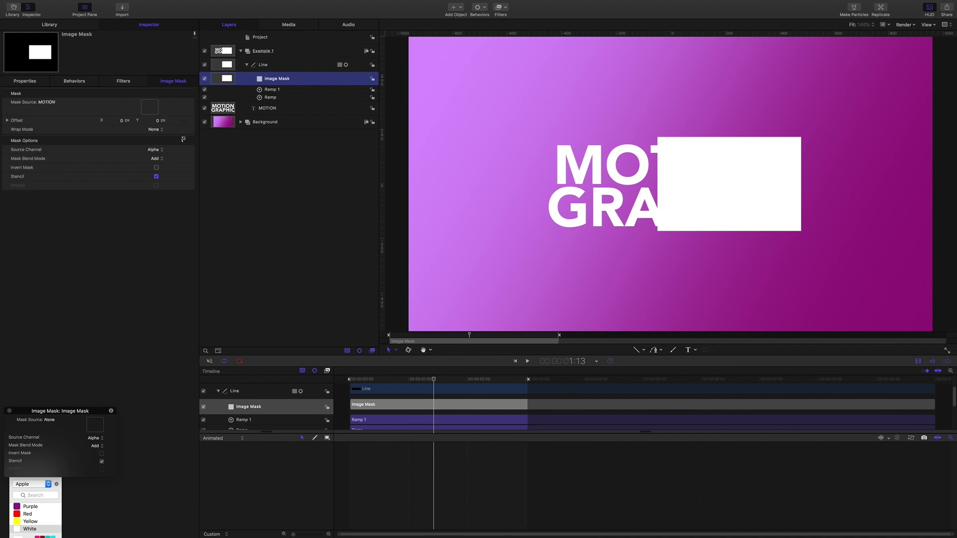
{"action": "left_click", "coordinate": [156, 159]}
{"action": "left_click", "coordinate": [161, 166]}
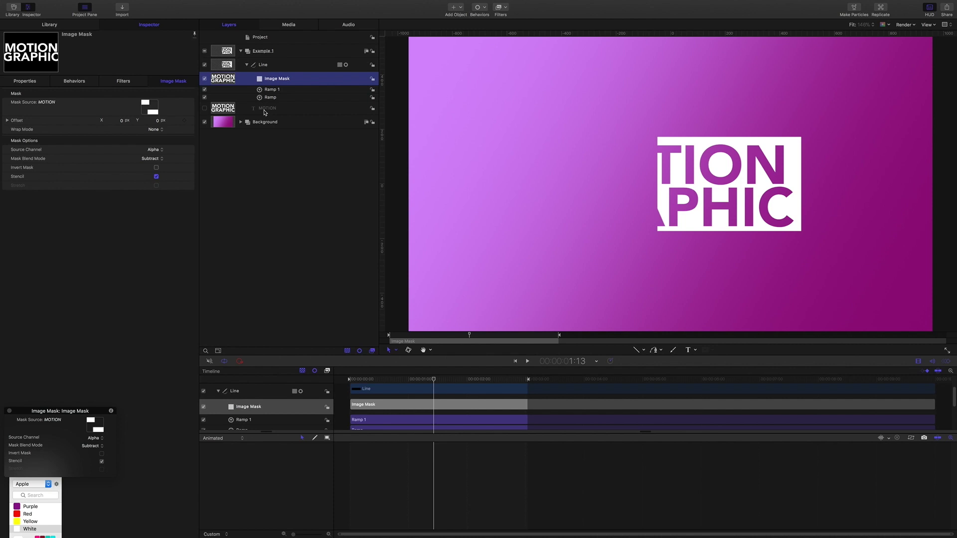
{"action": "left_click", "coordinate": [264, 66]}
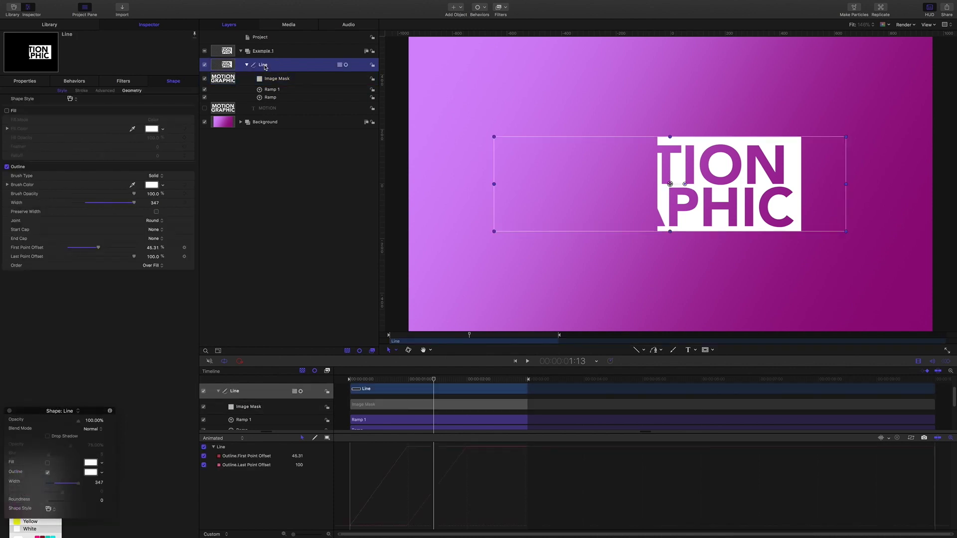
Step: Duplicate the Line as 'Follow' and delete its Image Mask
{"action": "key", "text": "super+d"}
{"action": "double_click", "coordinate": [264, 66]}
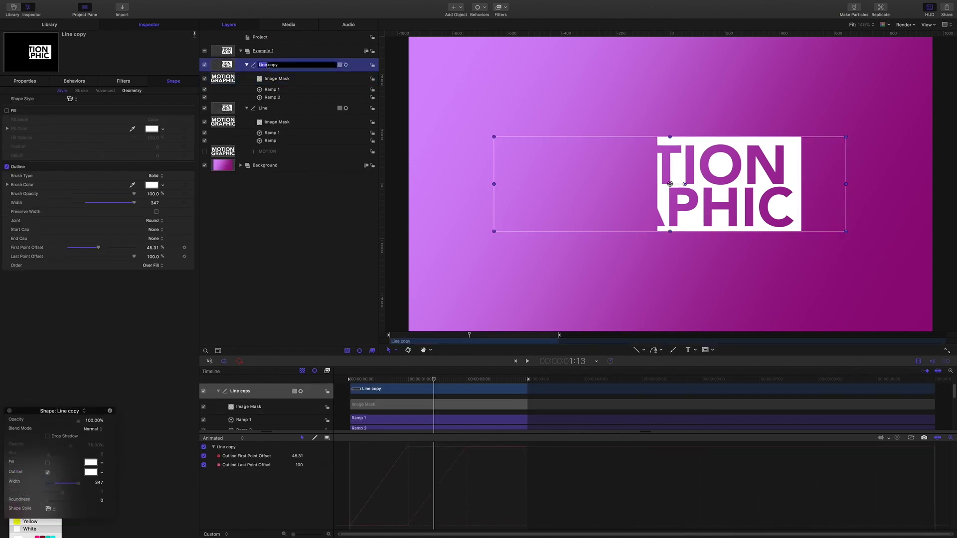
{"action": "type", "text": "Follow"}
{"action": "key", "text": "Return"}
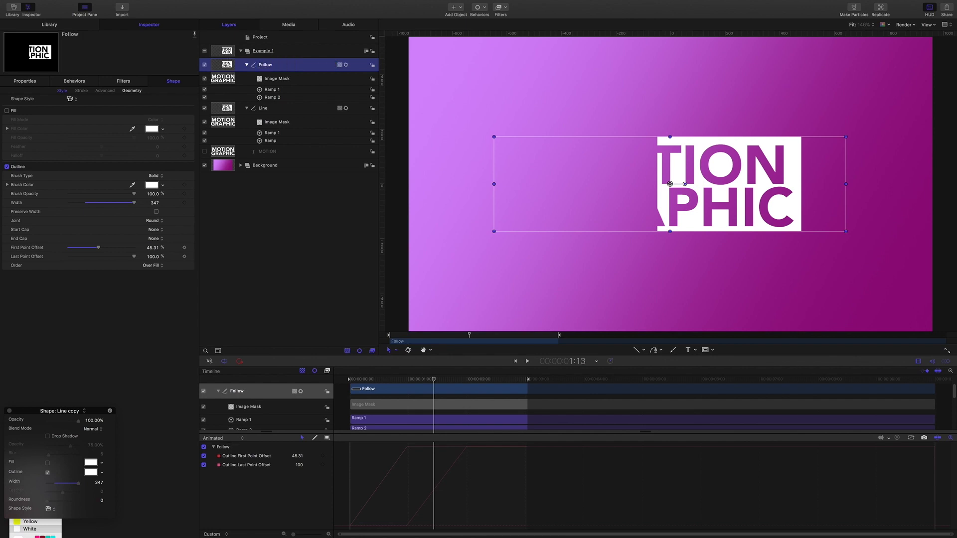
{"action": "left_click", "coordinate": [271, 79]}
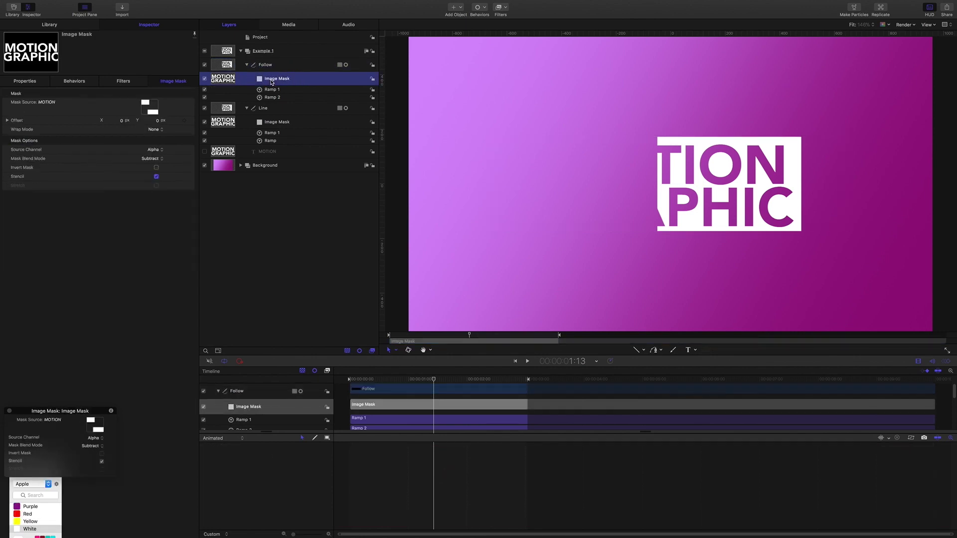
{"action": "key", "text": "Delete"}
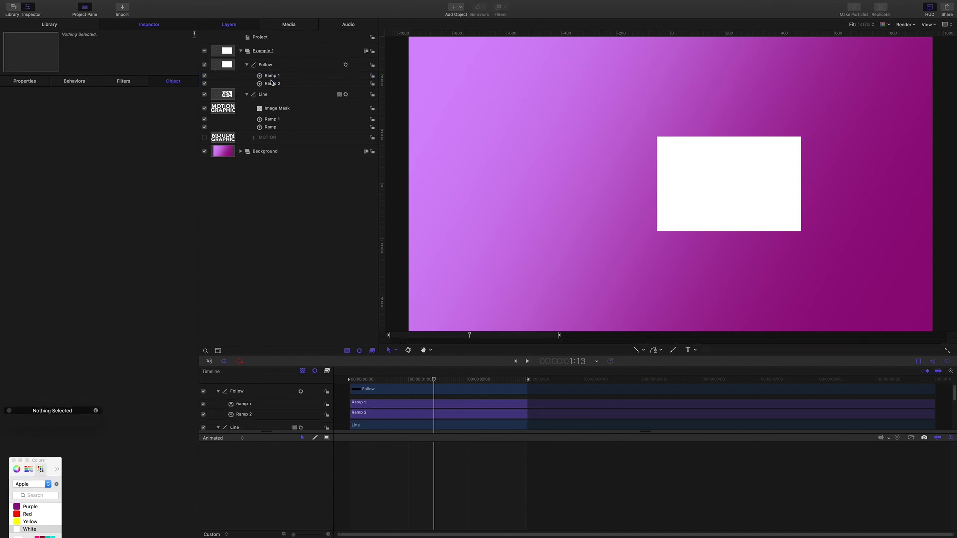
Step: Duplicate MOTION above the Line, rename it 'MOTION follow' and make it visible
{"action": "left_click", "coordinate": [267, 139]}
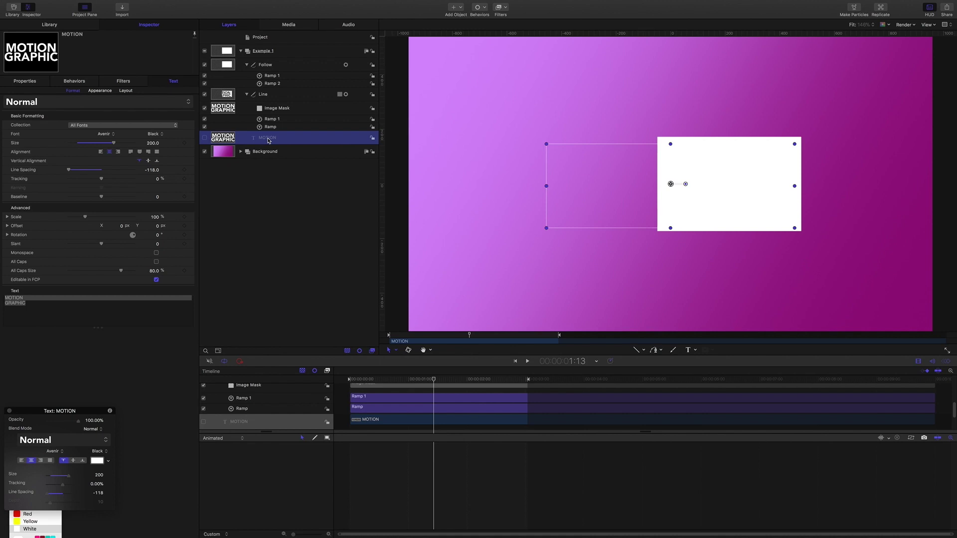
{"action": "key", "text": "cmd+d"}
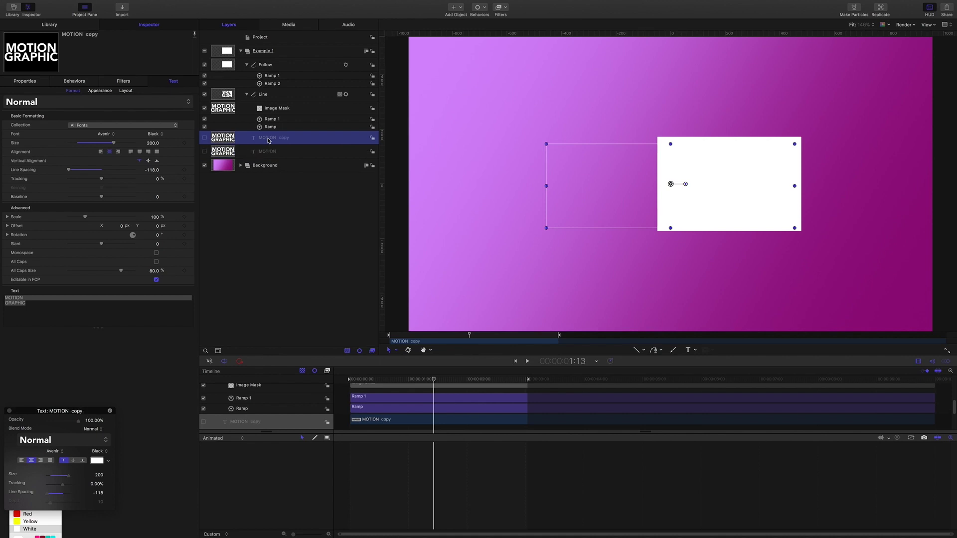
{"action": "key", "text": "super+bracketright"}
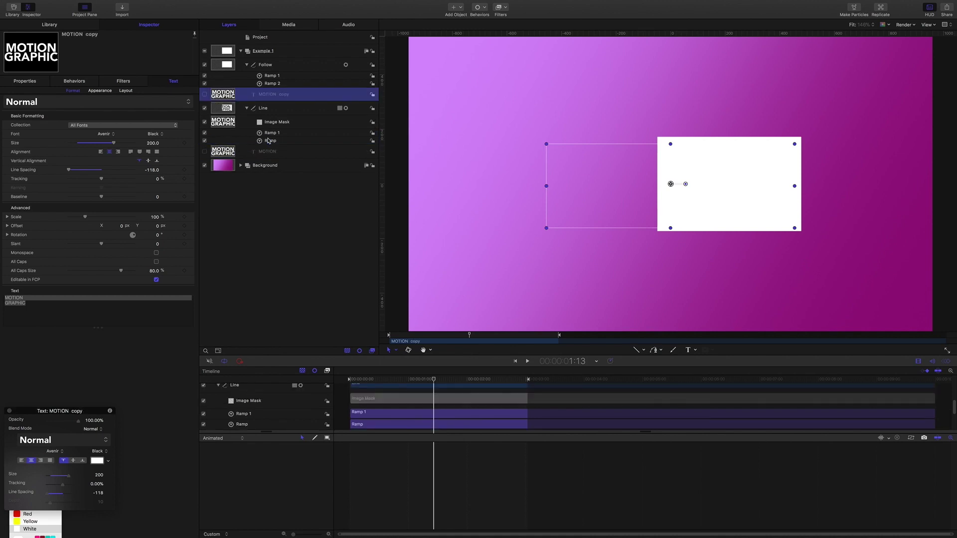
{"action": "double_click", "coordinate": [283, 94]}
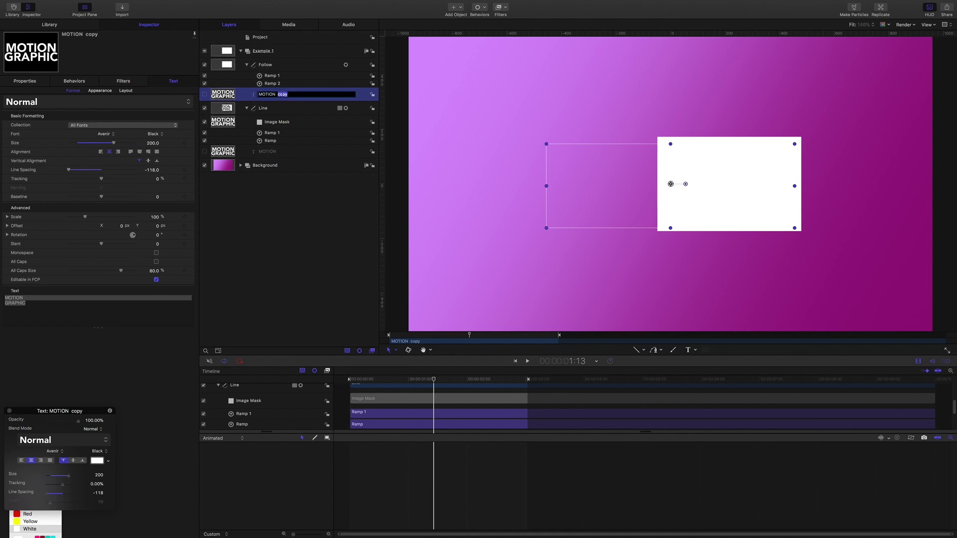
{"action": "type", "text": "follow"}
{"action": "key", "text": "Return"}
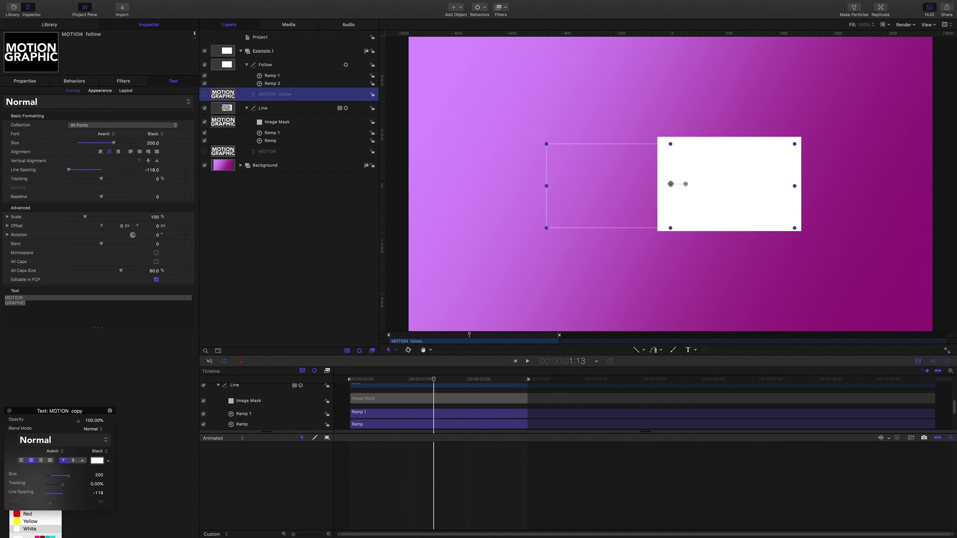
{"action": "left_click", "coordinate": [204, 95]}
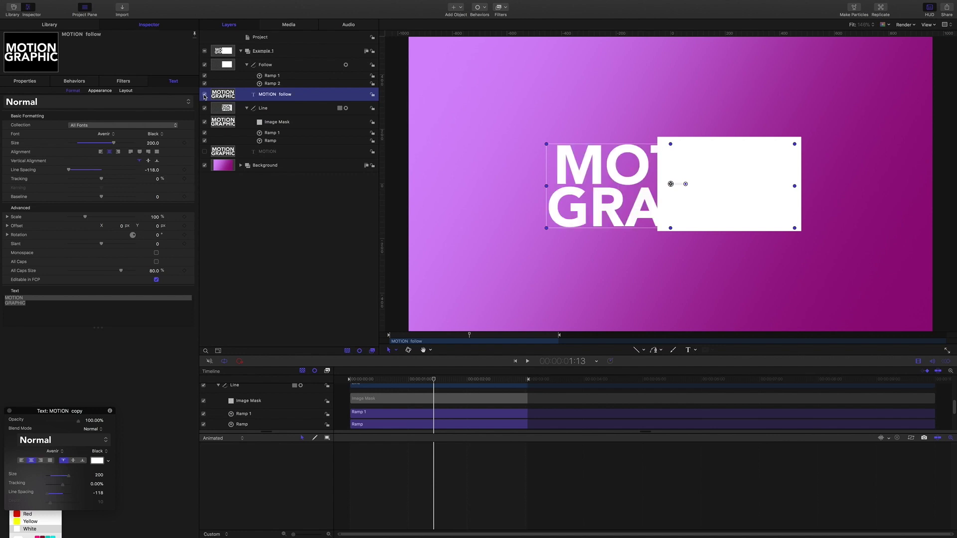
{"action": "right_click", "coordinate": [278, 96]}
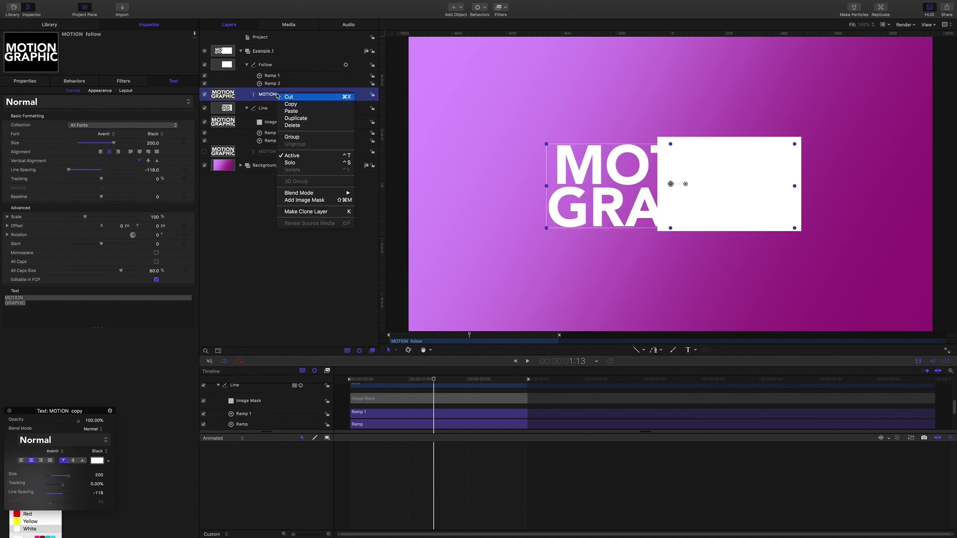
Step: Mask MOTION follow with the Follow line in Subtract mode and scrub to check the reveal
{"action": "left_click", "coordinate": [305, 200]}
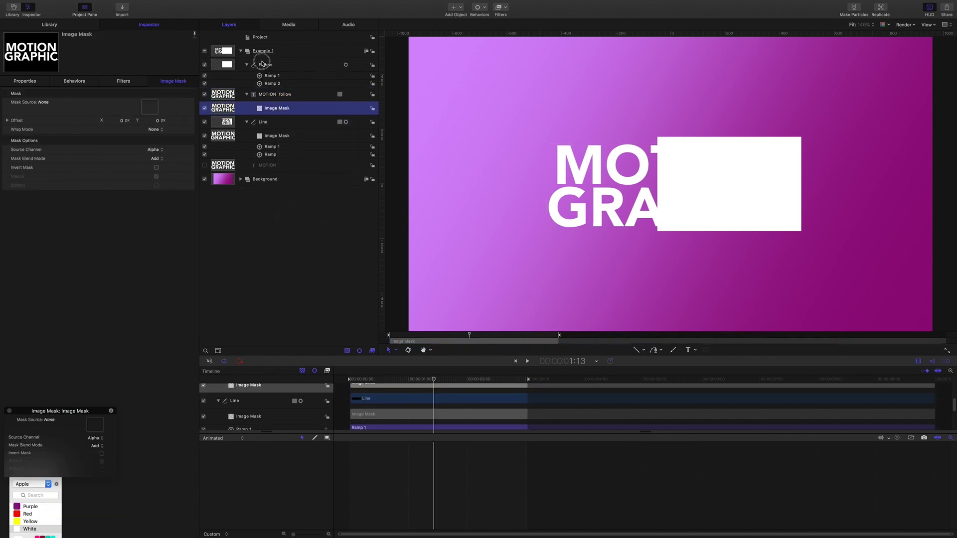
{"action": "left_click_drag", "start_coordinate": [263, 65], "coordinate": [146, 107]}
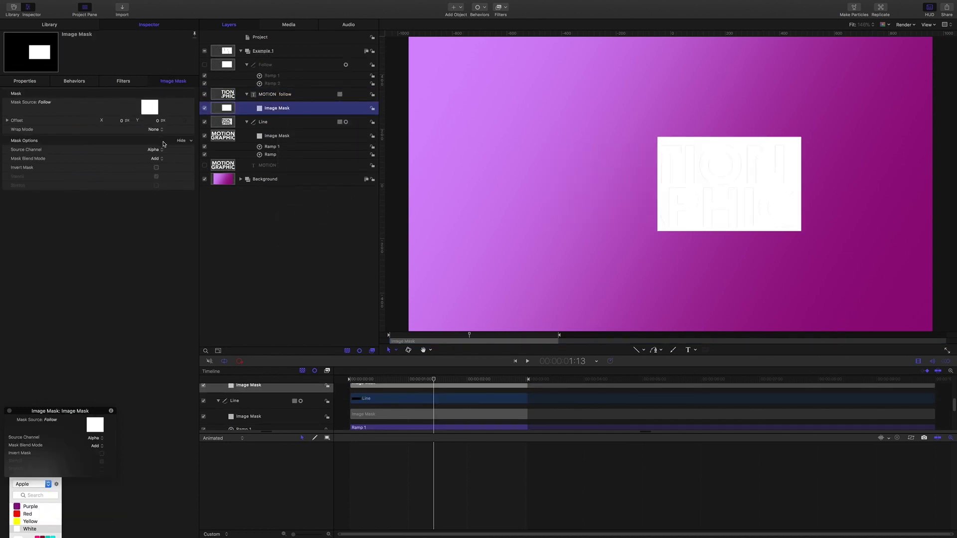
{"action": "left_click", "coordinate": [160, 159]}
{"action": "left_click", "coordinate": [161, 165]}
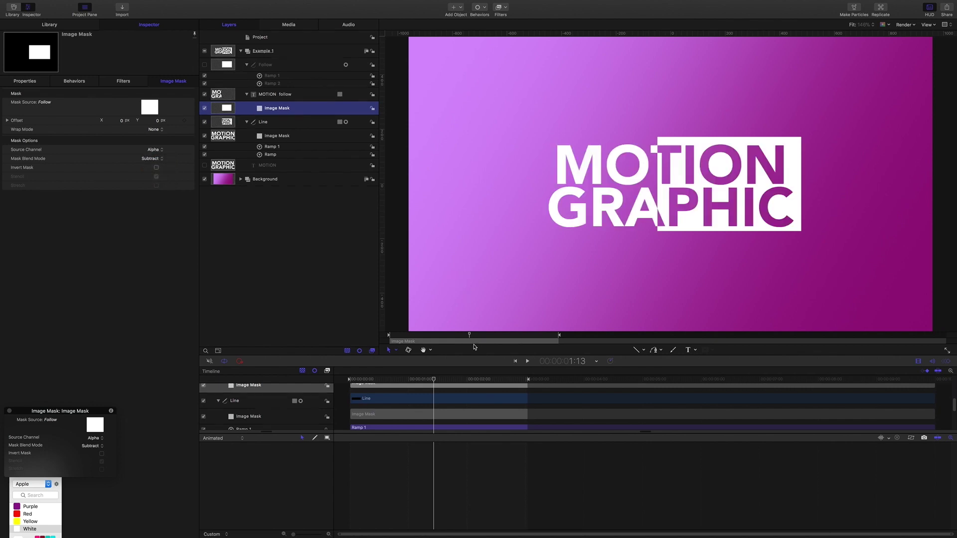
{"action": "left_click", "coordinate": [368, 375]}
{"action": "left_click_drag", "start_coordinate": [368, 376], "coordinate": [301, 254]}
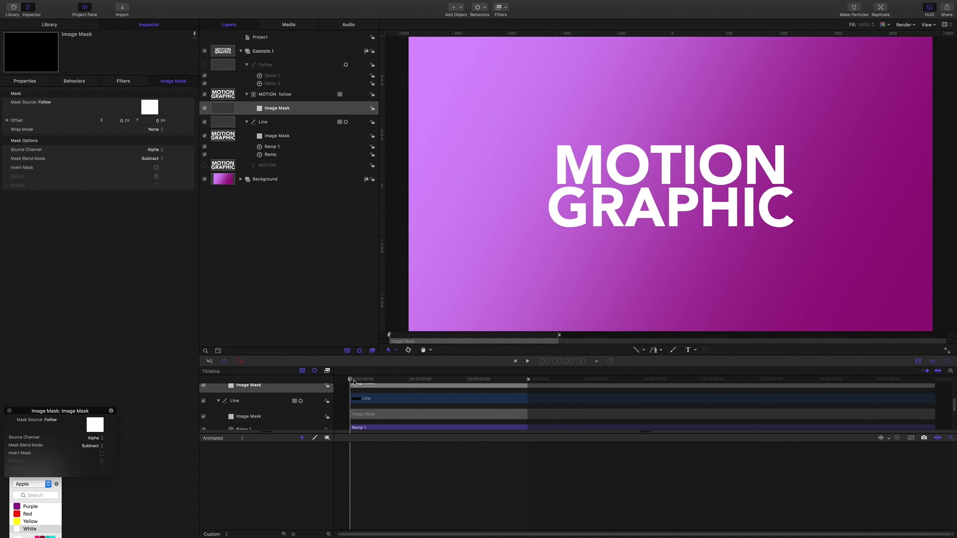
{"action": "left_click_drag", "start_coordinate": [352, 380], "coordinate": [408, 383]}
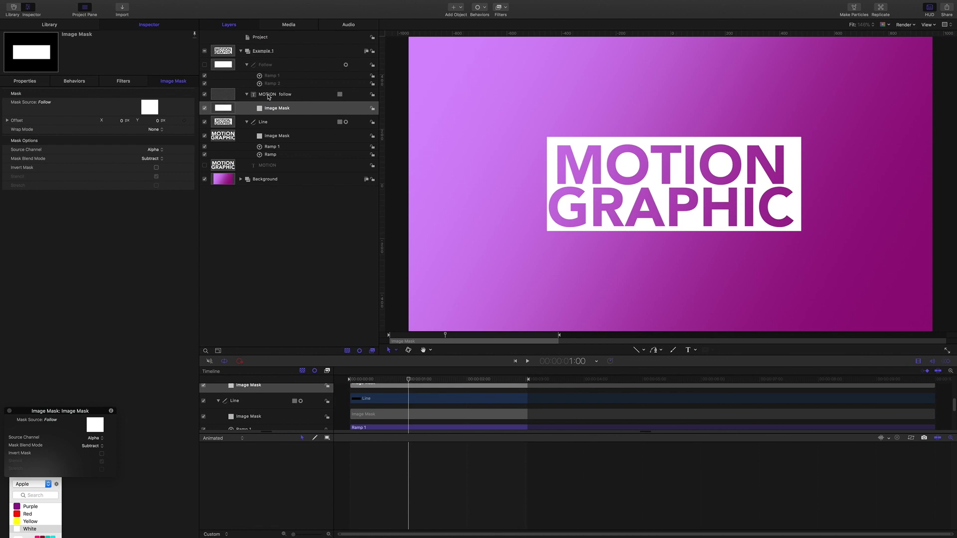
Step: Trim MOTION follow to start at one second and play back to check the timing
{"action": "left_click", "coordinate": [268, 95]}
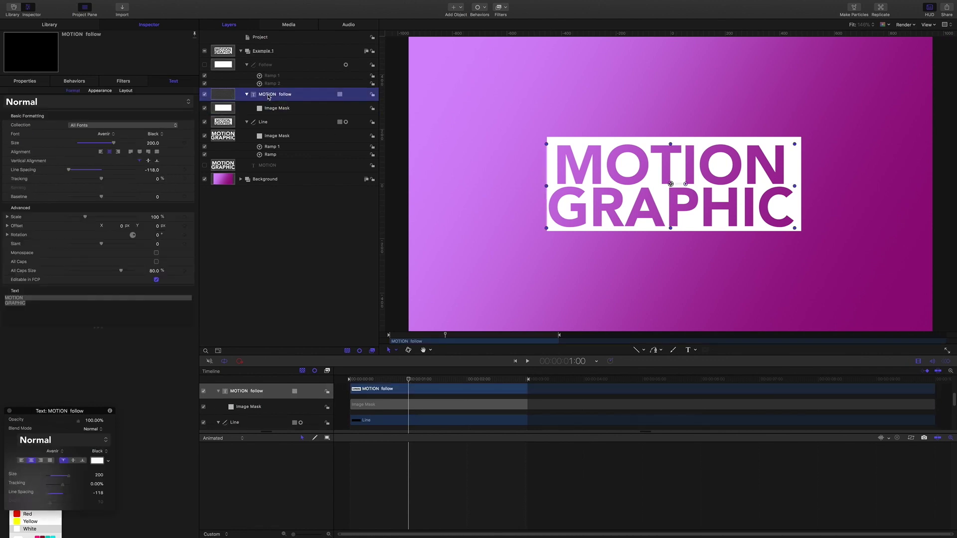
{"action": "key", "text": "i"}
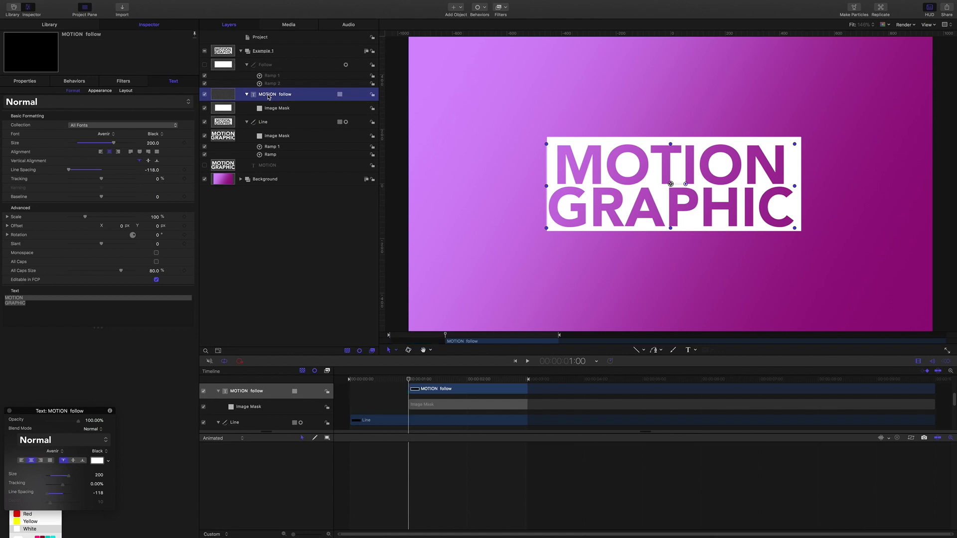
{"action": "left_click_drag", "start_coordinate": [408, 380], "coordinate": [349, 377]}
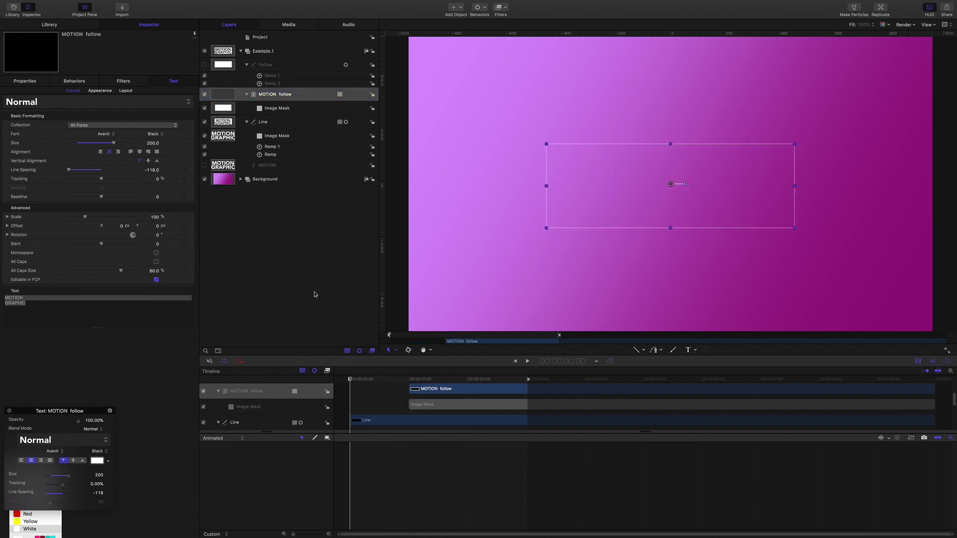
{"action": "left_click", "coordinate": [312, 275]}
{"action": "key", "text": "space"}
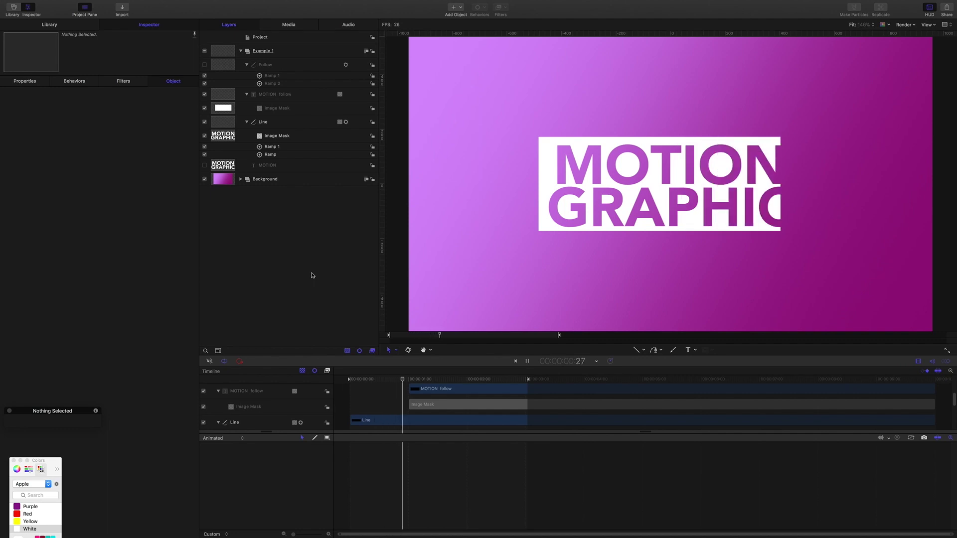
{"action": "key", "text": "space"}
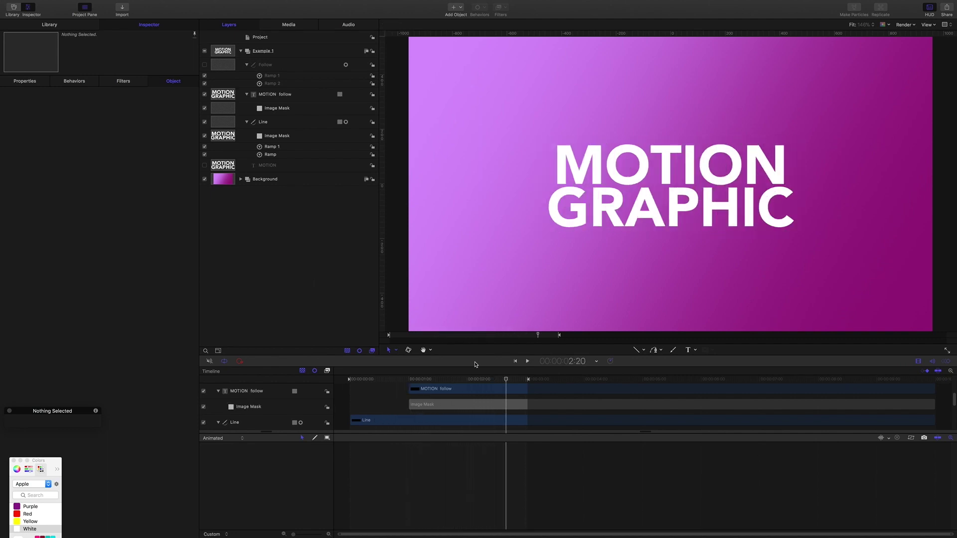
{"action": "left_click_drag", "start_coordinate": [506, 379], "coordinate": [435, 375]}
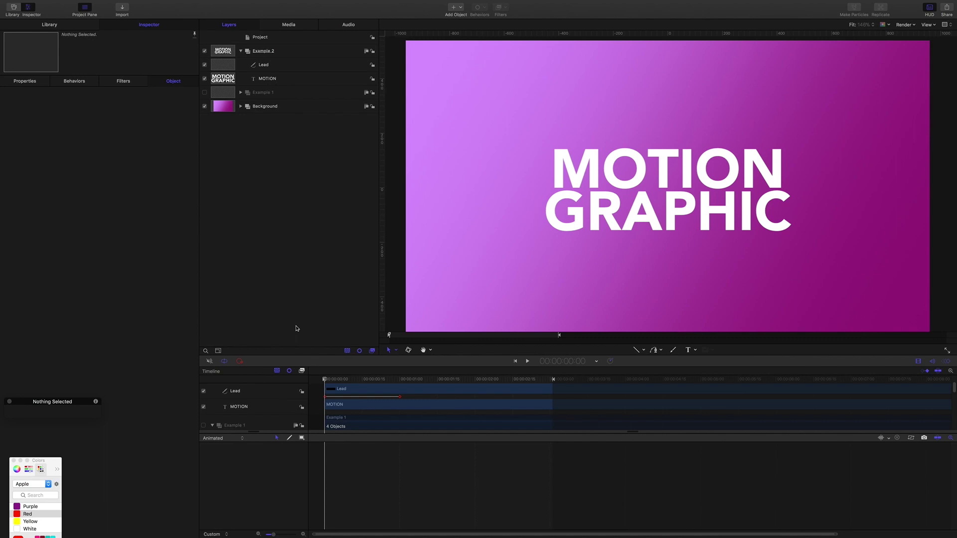
Step: Select the Lead line in Example 2, scrub its stroke, then jump to frame 10
{"action": "left_click", "coordinate": [260, 79]}
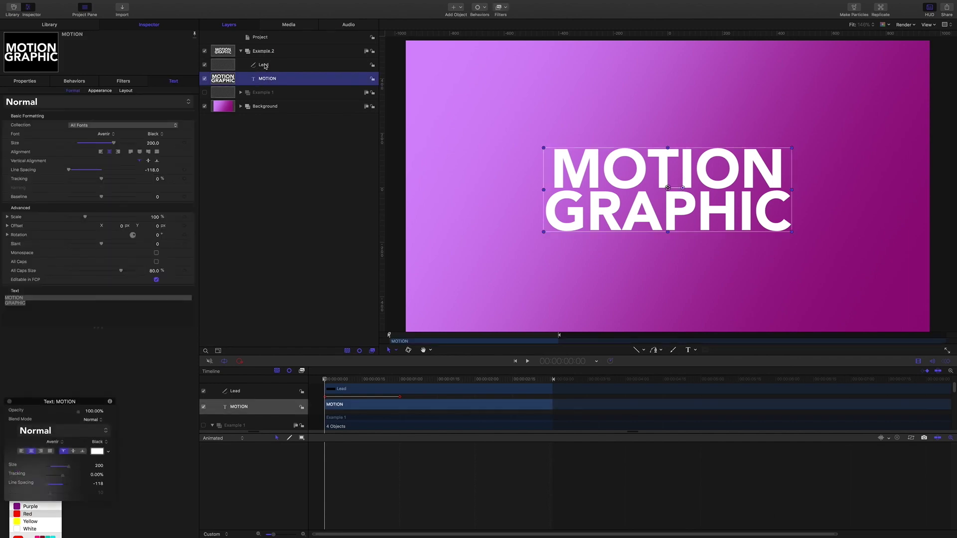
{"action": "left_click", "coordinate": [264, 66]}
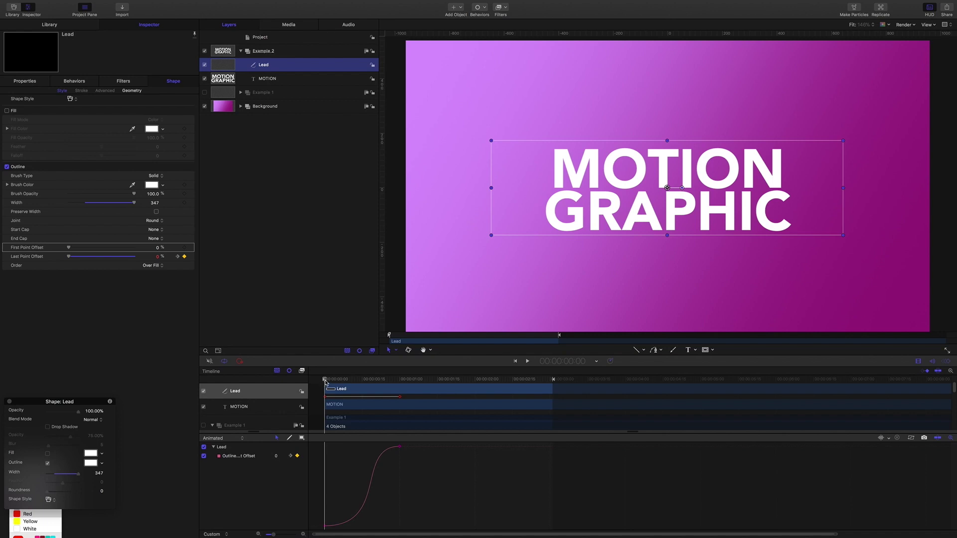
{"action": "left_click", "coordinate": [344, 386]}
{"action": "left_click_drag", "start_coordinate": [345, 385], "coordinate": [401, 391]}
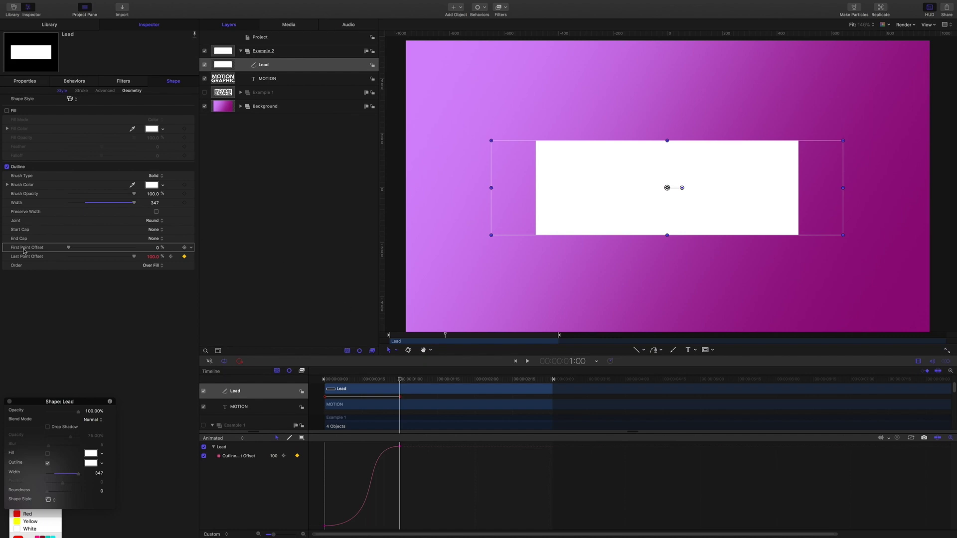
{"action": "left_click", "coordinate": [581, 363]}
{"action": "type", "text": "10"}
{"action": "key", "text": "Return"}
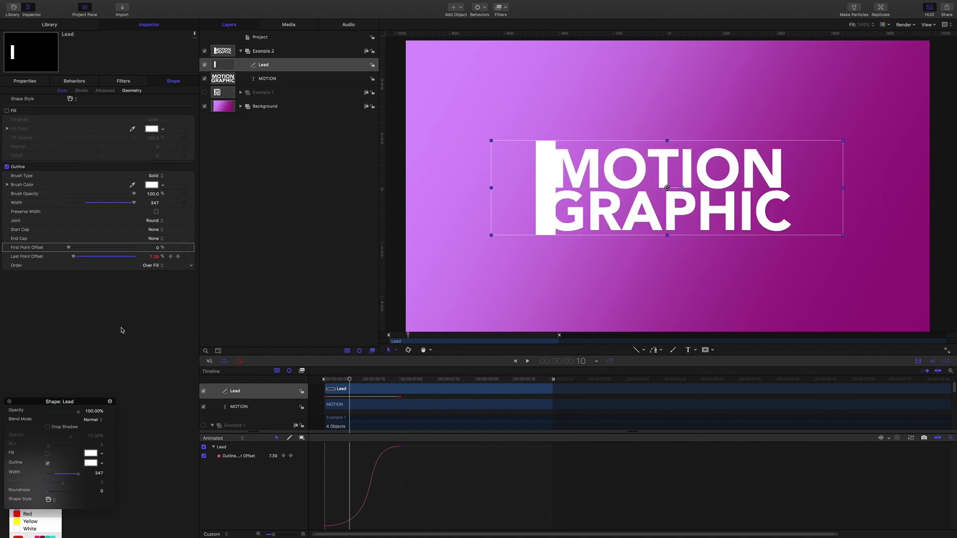
Step: Copy the offset keyframes and add a First Point Offset keyframe at frame 10
{"action": "left_click_drag", "start_coordinate": [315, 447], "coordinate": [423, 526]}
{"action": "right_click", "coordinate": [400, 447]}
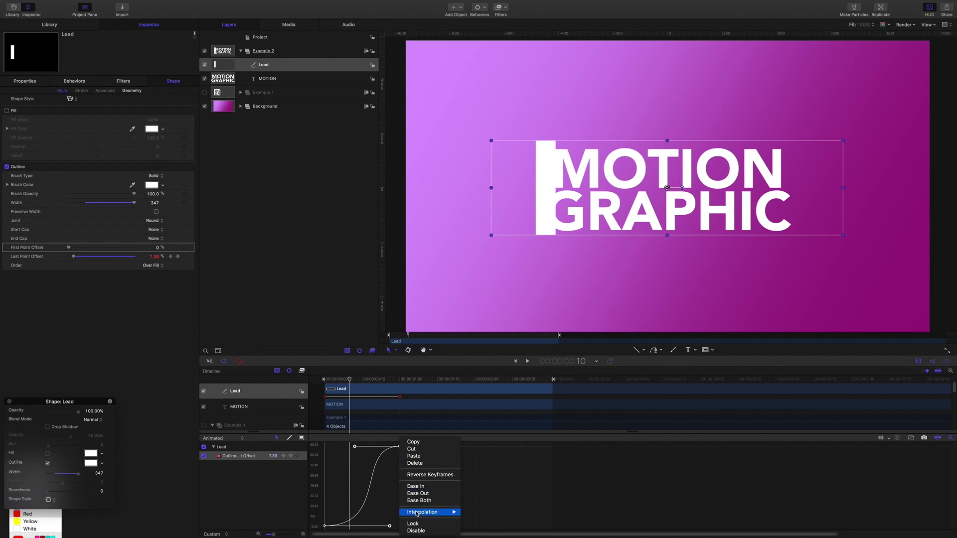
{"action": "mouse_move", "coordinate": [429, 512]}
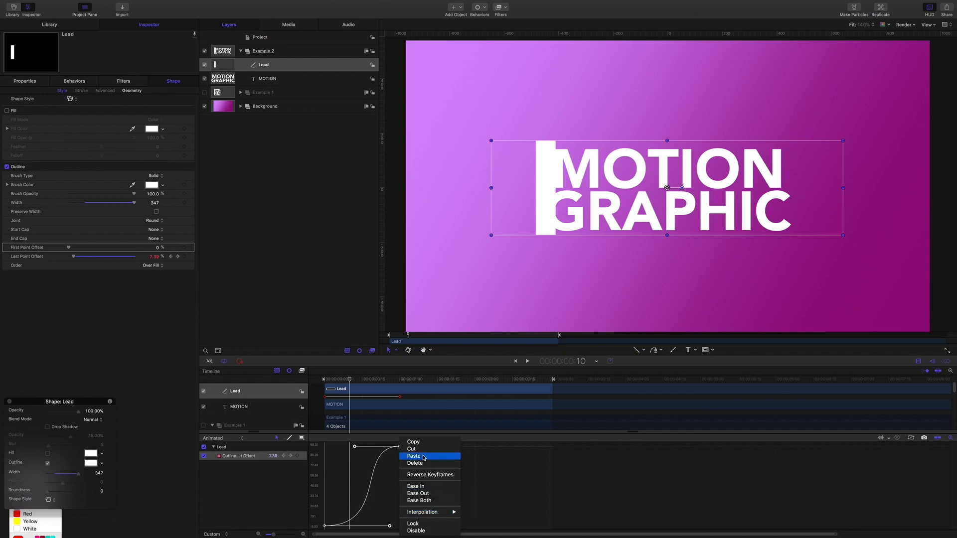
{"action": "left_click", "coordinate": [413, 442]}
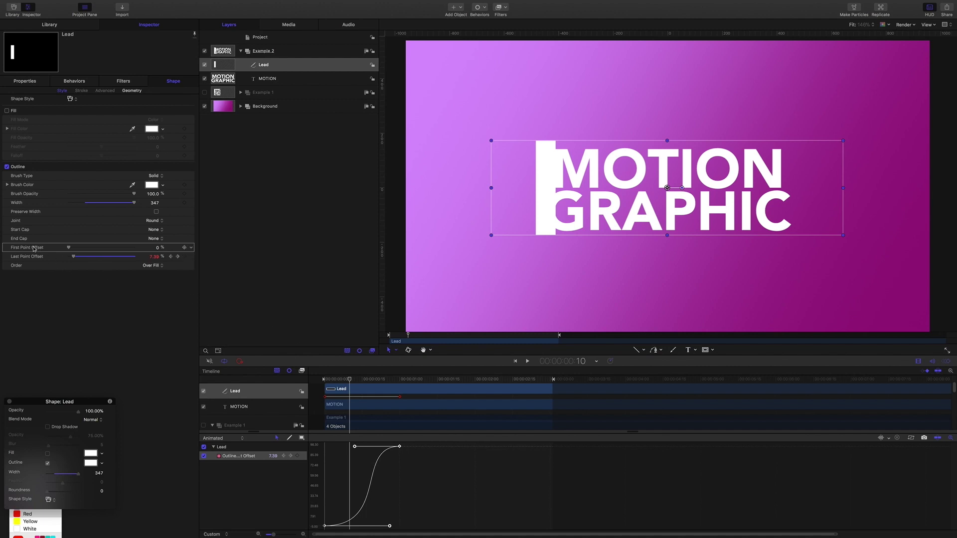
{"action": "left_click", "coordinate": [184, 248]}
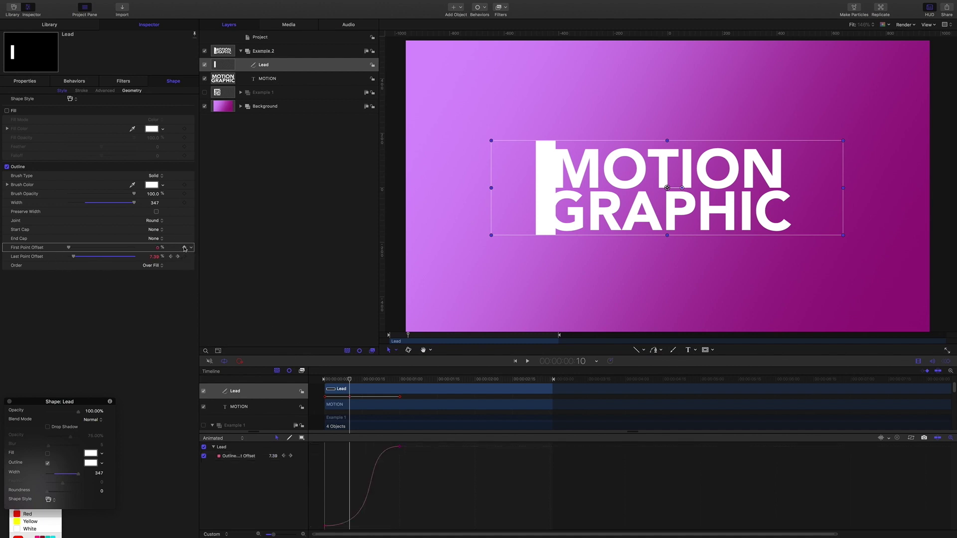
Step: Show First Point Offset in the Keyframe Editor using the Animated curve set
{"action": "right_click", "coordinate": [41, 250]}
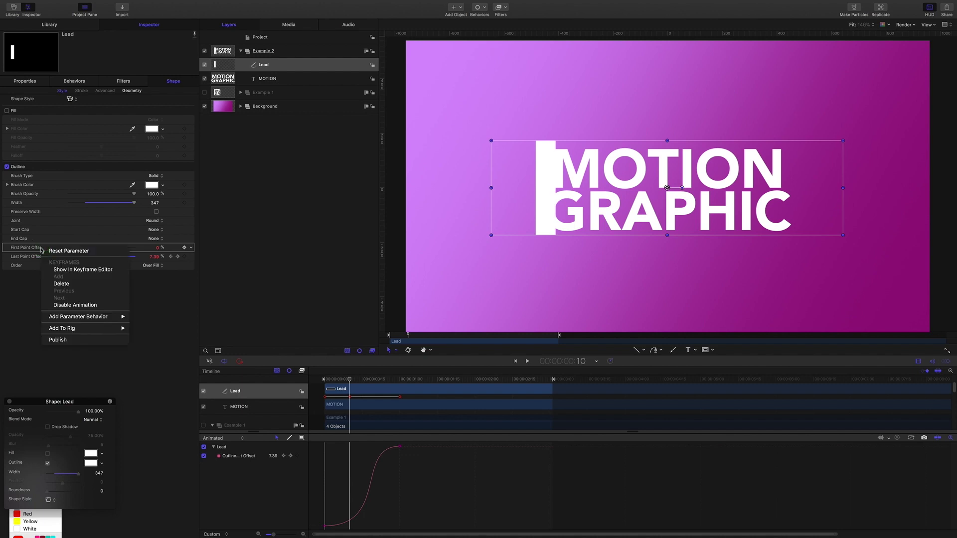
{"action": "left_click", "coordinate": [63, 270]}
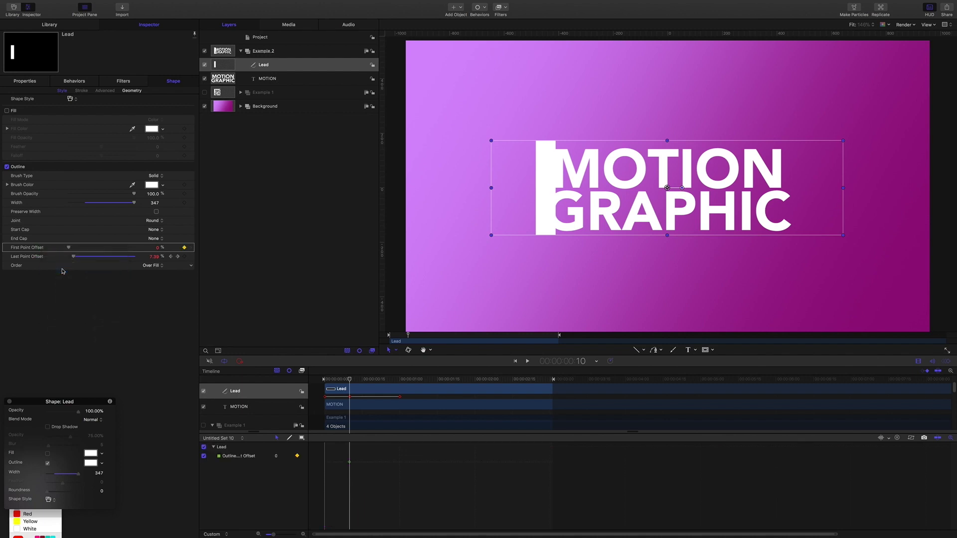
{"action": "left_click", "coordinate": [245, 457]}
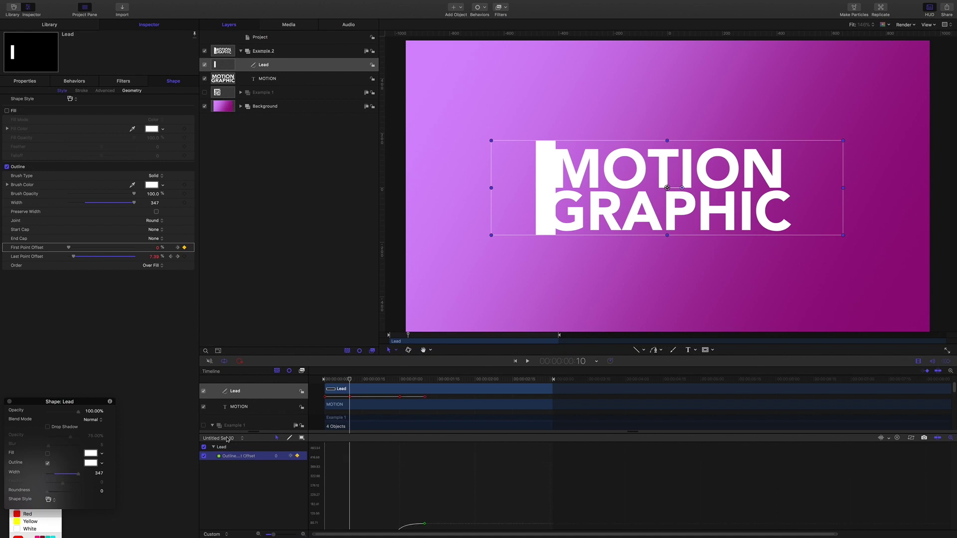
{"action": "left_click", "coordinate": [227, 438]}
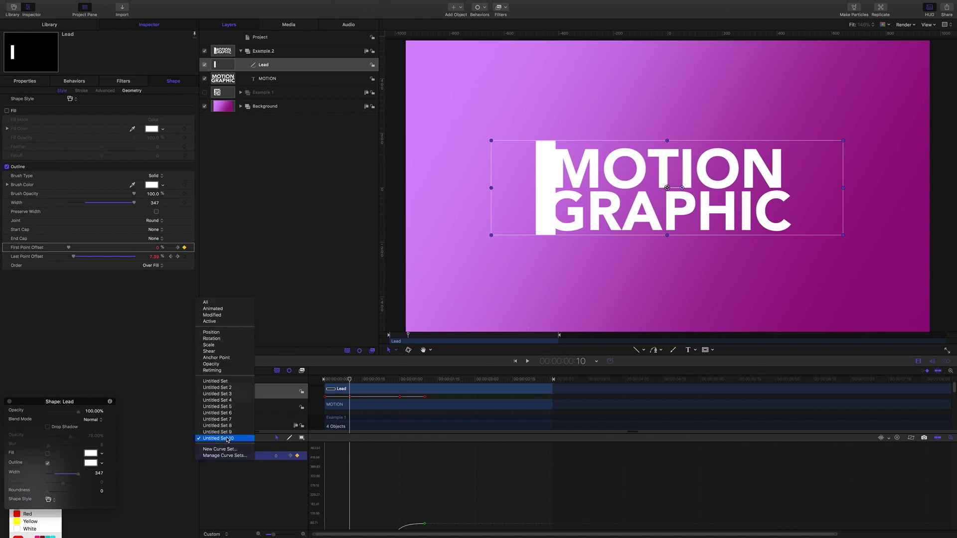
{"action": "left_click", "coordinate": [231, 309]}
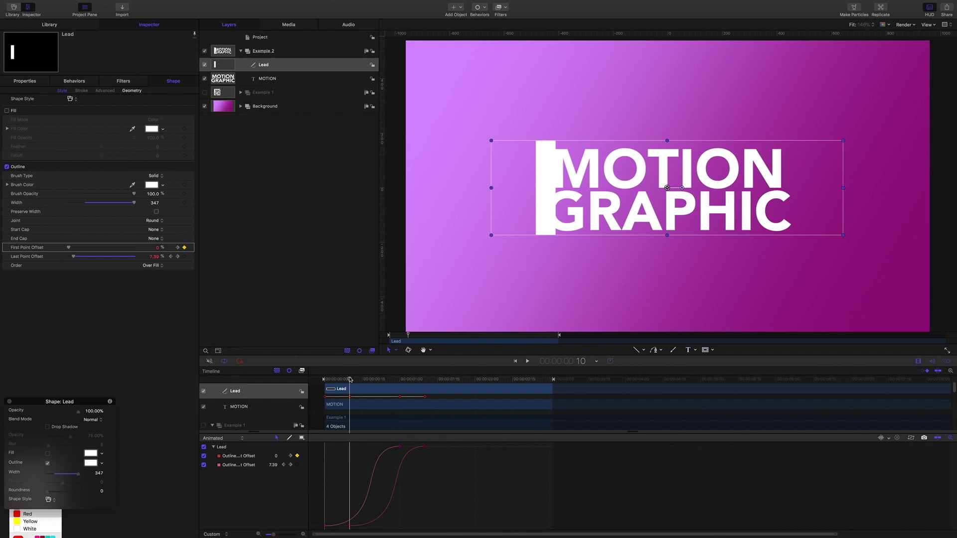
{"action": "left_click", "coordinate": [346, 317]}
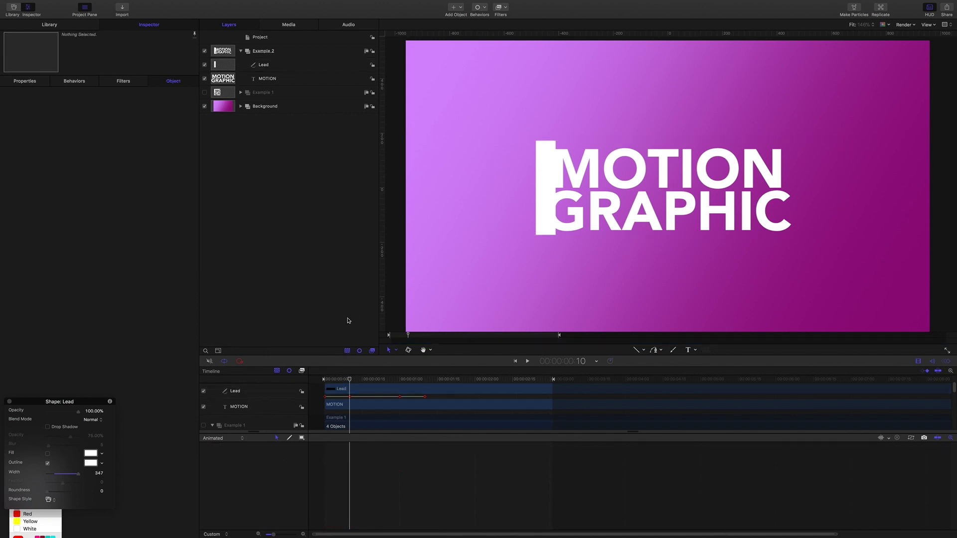
{"action": "left_click", "coordinate": [351, 380]}
{"action": "left_click_drag", "start_coordinate": [350, 380], "coordinate": [399, 379]}
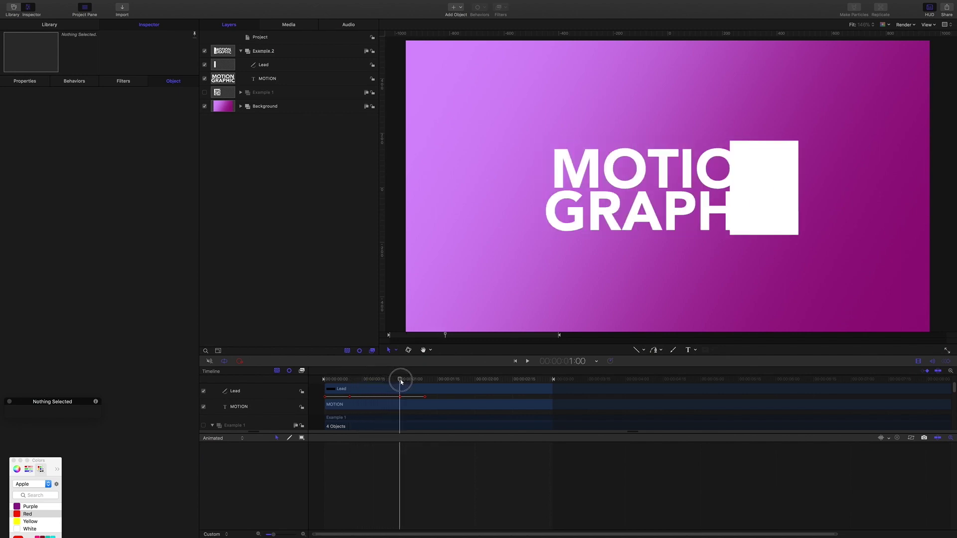
{"action": "left_click", "coordinate": [204, 92]}
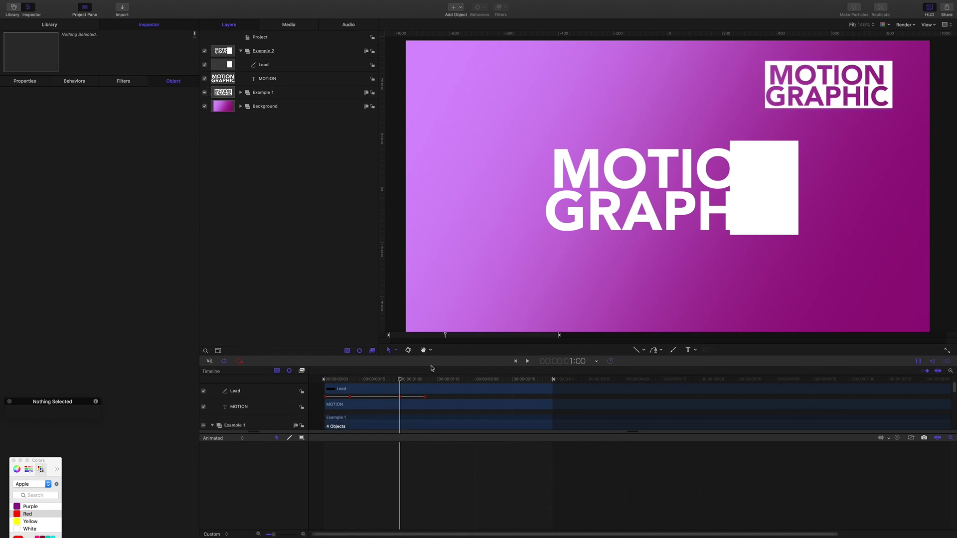
{"action": "mouse_move", "coordinate": [401, 379]}
{"action": "left_mouse_down"}
{"action": "mouse_move", "coordinate": [349, 377]}
{"action": "mouse_move", "coordinate": [402, 380]}
{"action": "left_mouse_up"}
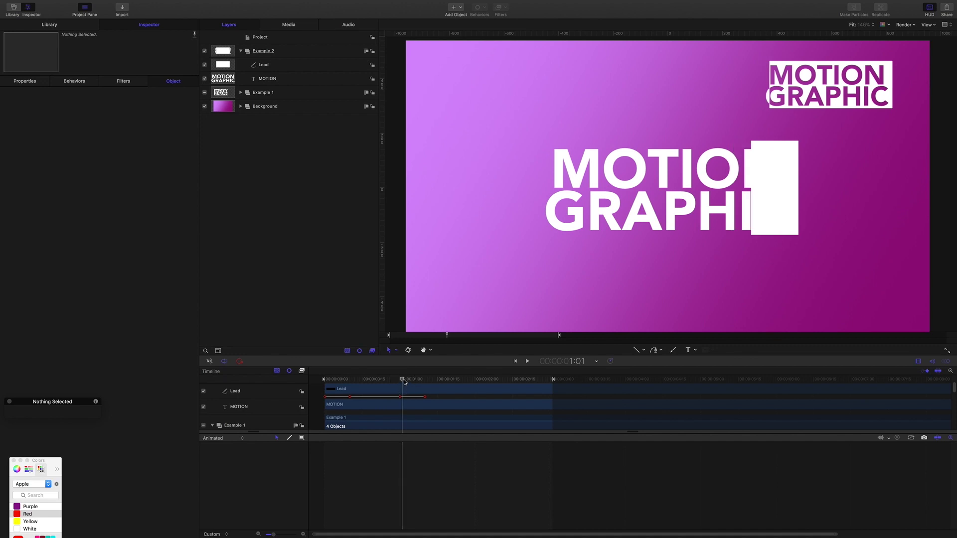
{"action": "scroll", "coordinate": [402, 398], "scroll_direction": "down", "scroll_amount": 1}
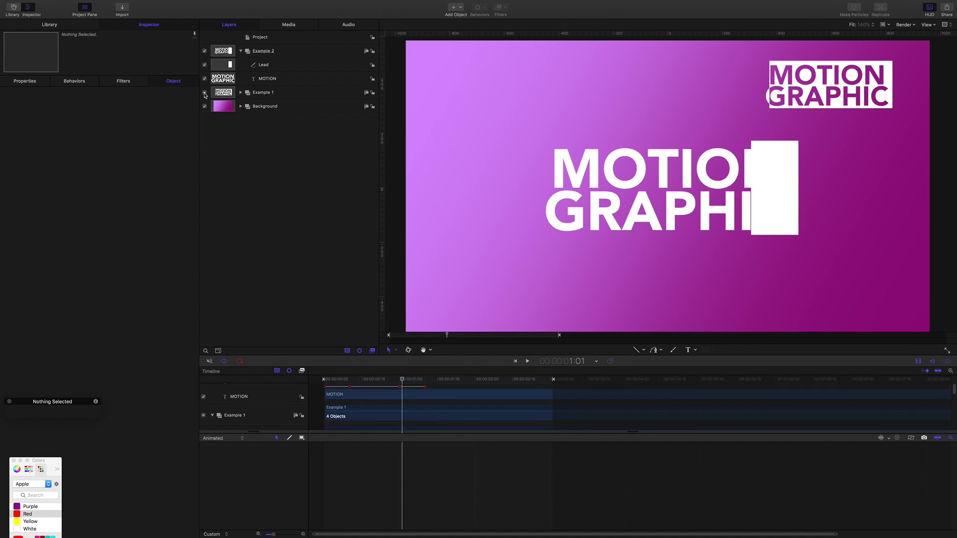
{"action": "left_click", "coordinate": [204, 92]}
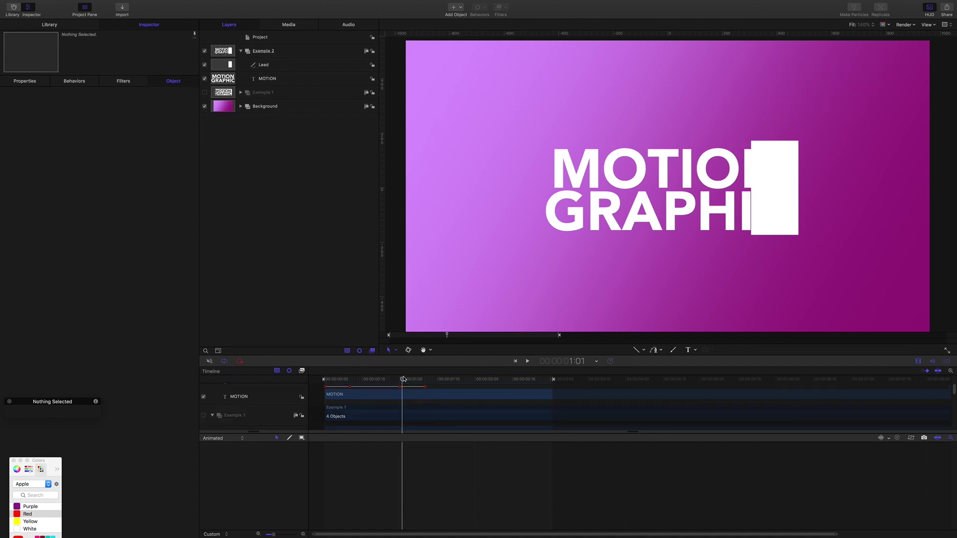
{"action": "left_click_drag", "start_coordinate": [403, 378], "coordinate": [382, 379]}
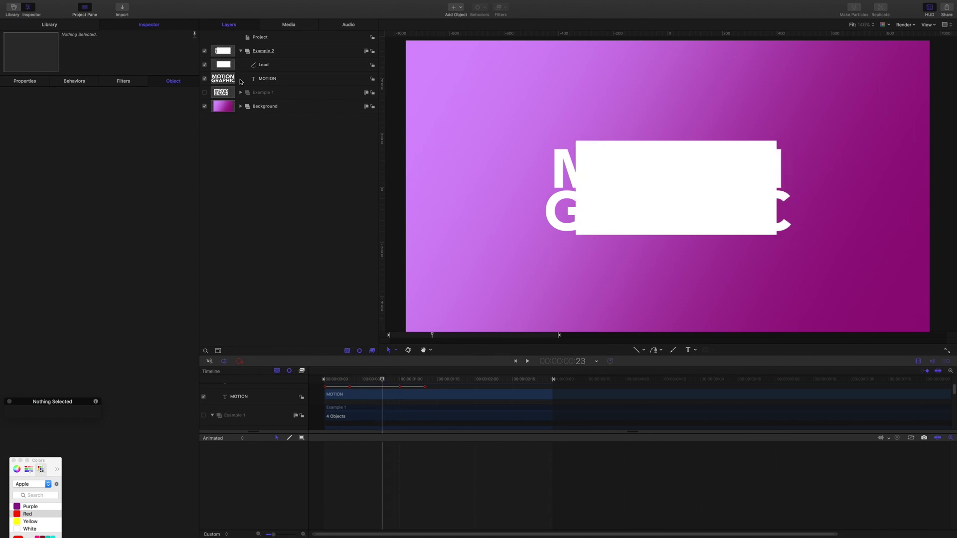
{"action": "left_click", "coordinate": [267, 65]}
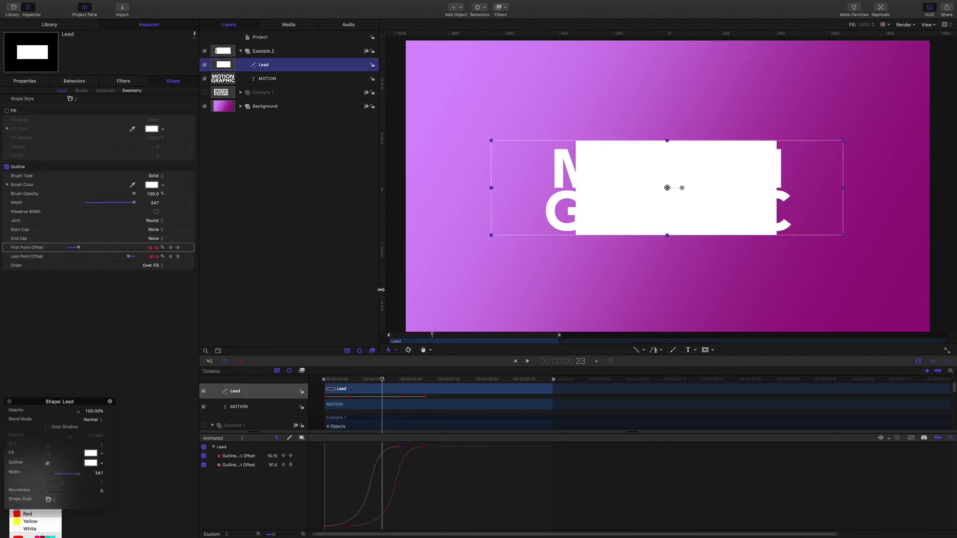
Step: Move First Point Offset's end keyframe onto the playhead at 1:00
{"action": "left_click", "coordinate": [383, 380]}
{"action": "left_click_drag", "start_coordinate": [383, 380], "coordinate": [400, 381]}
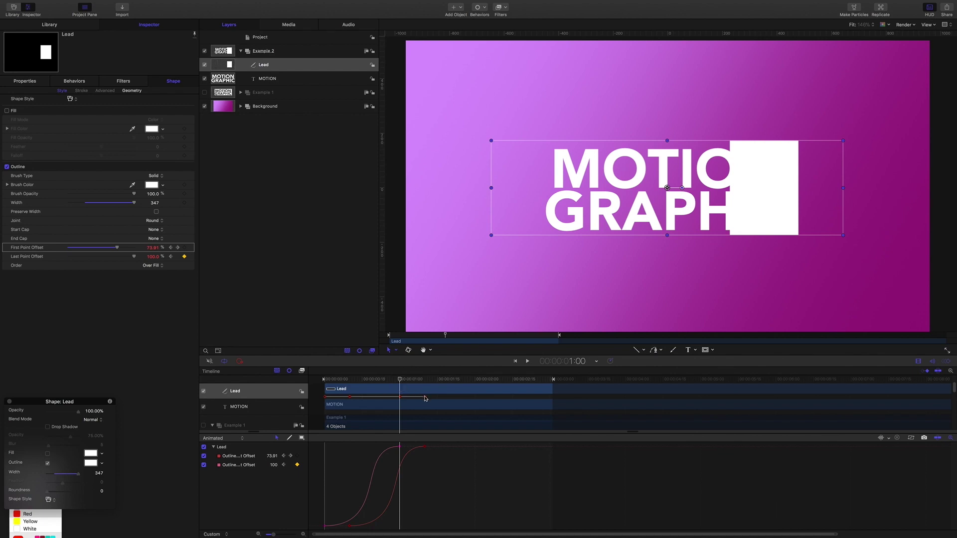
{"action": "left_click", "coordinate": [425, 397]}
{"action": "left_click_drag", "start_coordinate": [425, 397], "coordinate": [401, 398]}
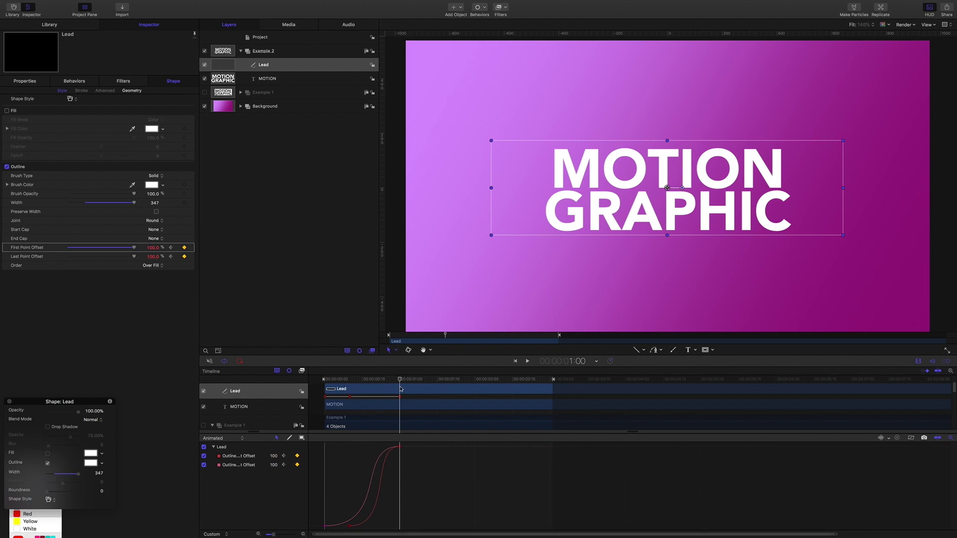
Step: Preview the Lead wipe from frame 17 to 1:00, then reselect the Lead layer
{"action": "left_click_drag", "start_coordinate": [402, 380], "coordinate": [354, 382]}
{"action": "left_click", "coordinate": [319, 260]}
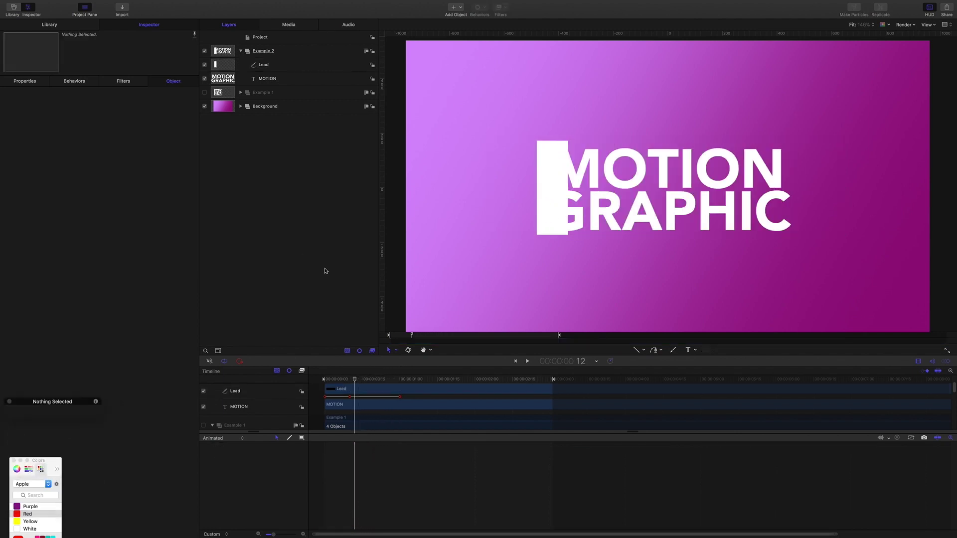
{"action": "key", "text": "space"}
{"action": "key", "text": "space"}
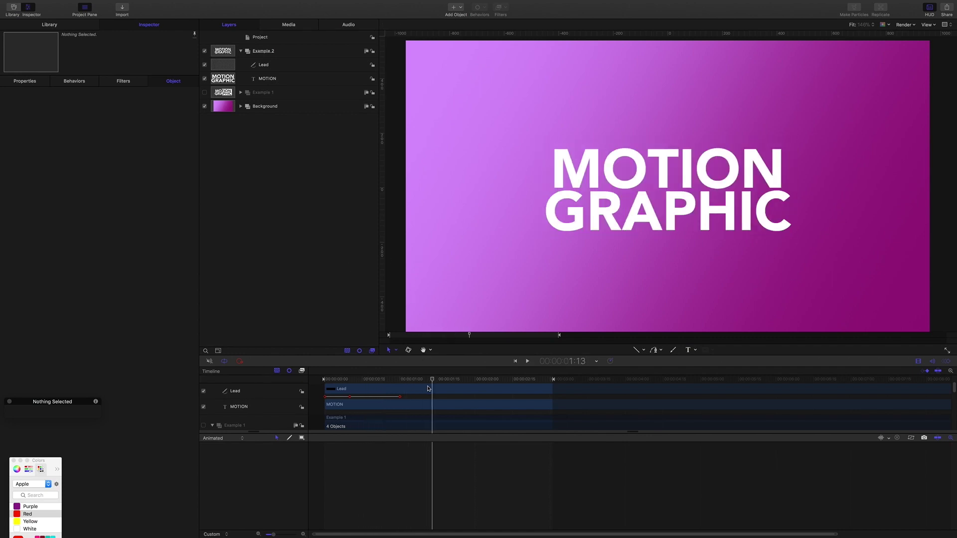
{"action": "left_click", "coordinate": [426, 382]}
{"action": "left_click_drag", "start_coordinate": [426, 382], "coordinate": [400, 381]}
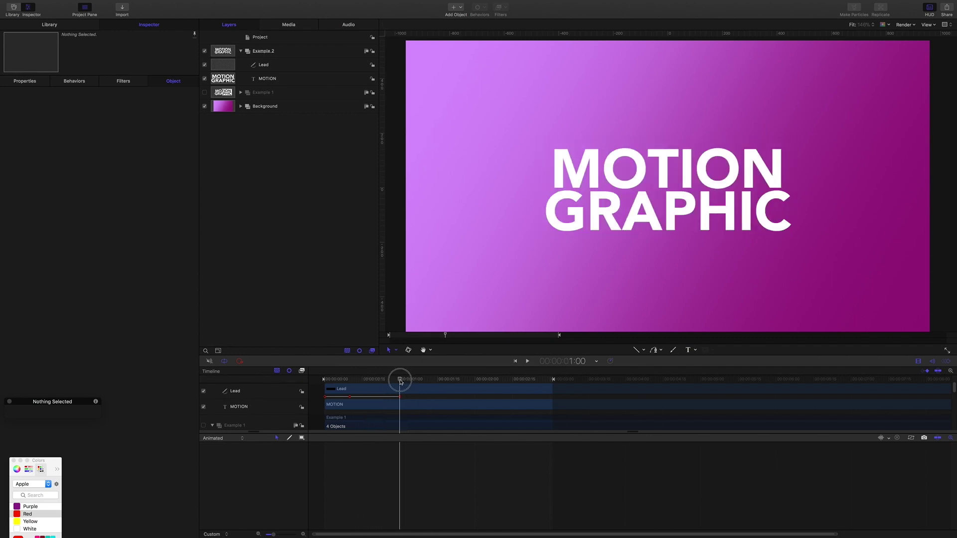
{"action": "left_click", "coordinate": [263, 65]}
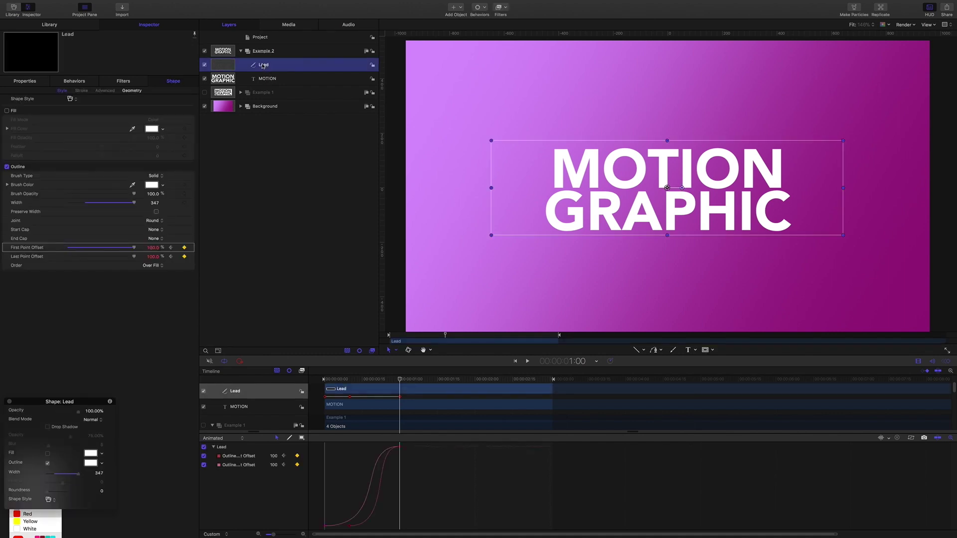
Step: Give Lead an image mask sourced from the MOTION text in Subtract mode
{"action": "right_click", "coordinate": [263, 66]}
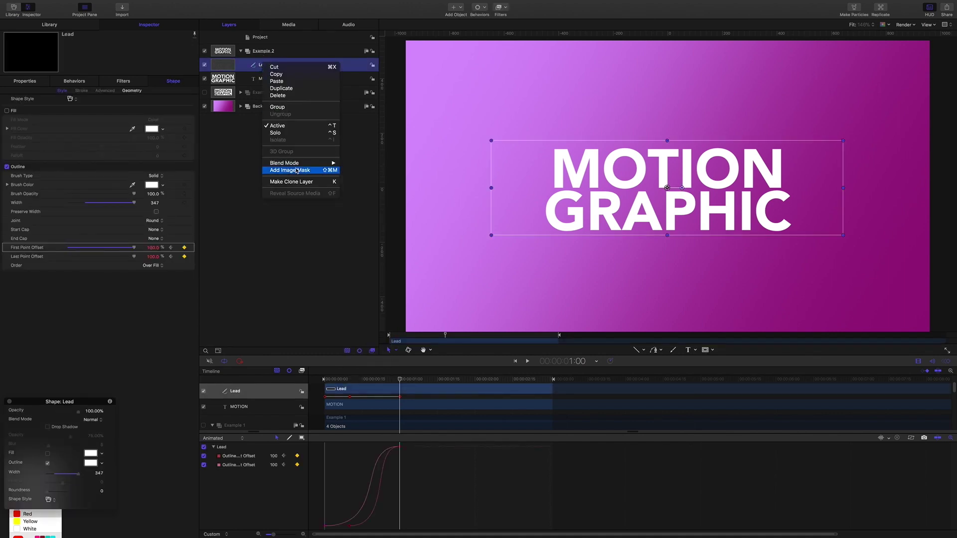
{"action": "key", "text": "Escape"}
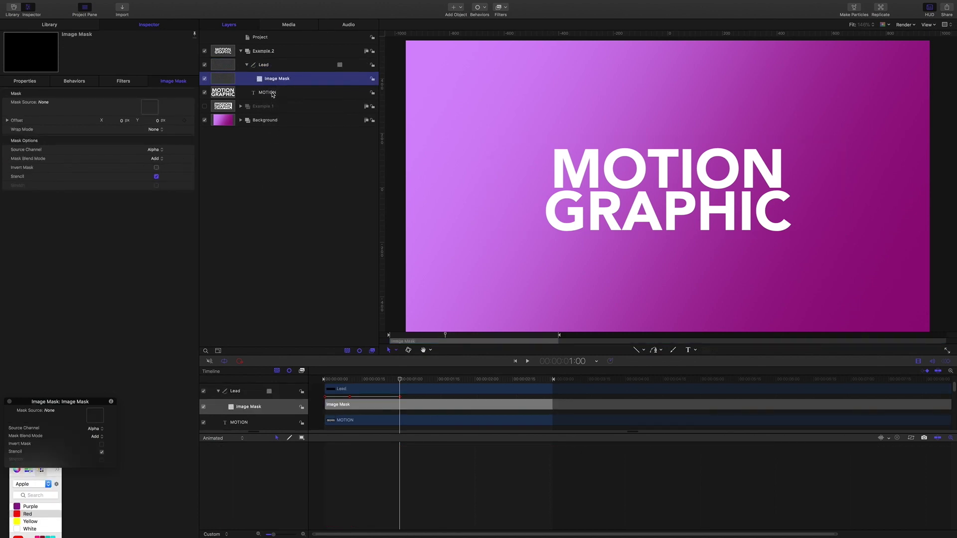
{"action": "left_click_drag", "start_coordinate": [271, 93], "coordinate": [150, 106]}
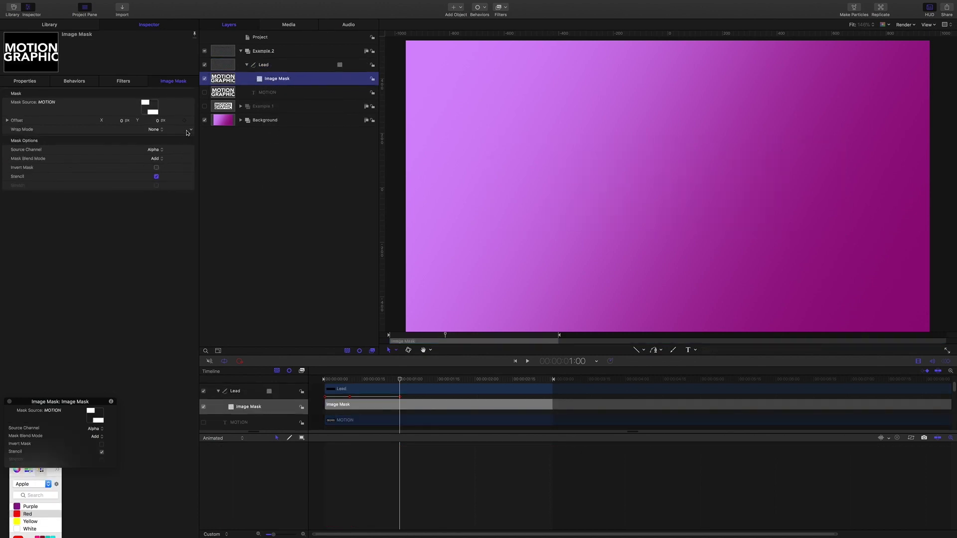
{"action": "left_click", "coordinate": [160, 159]}
{"action": "left_click", "coordinate": [161, 166]}
{"action": "left_click_drag", "start_coordinate": [393, 380], "coordinate": [369, 379]}
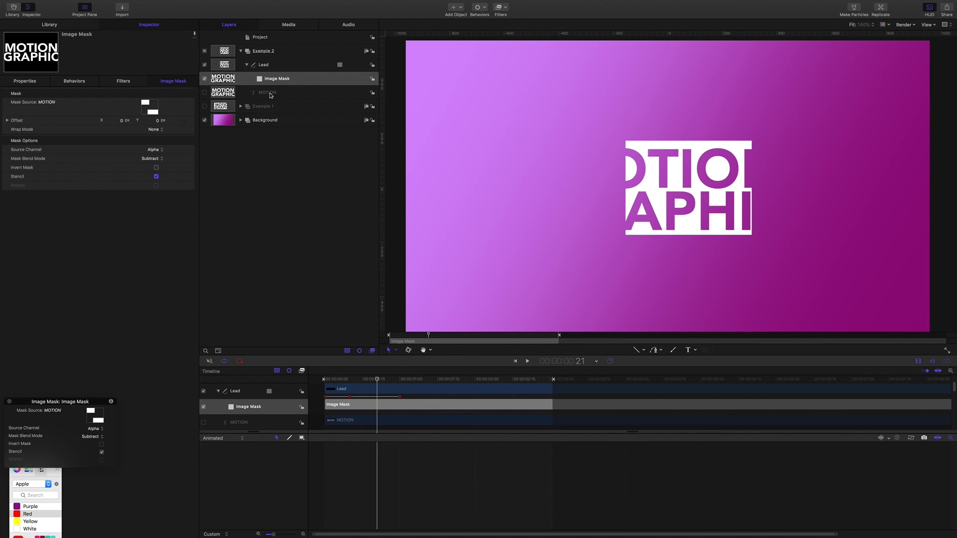
Step: Duplicate Lead, rename the copy Follow, delete its image mask, and duplicate the MOTION text
{"action": "left_click", "coordinate": [267, 65]}
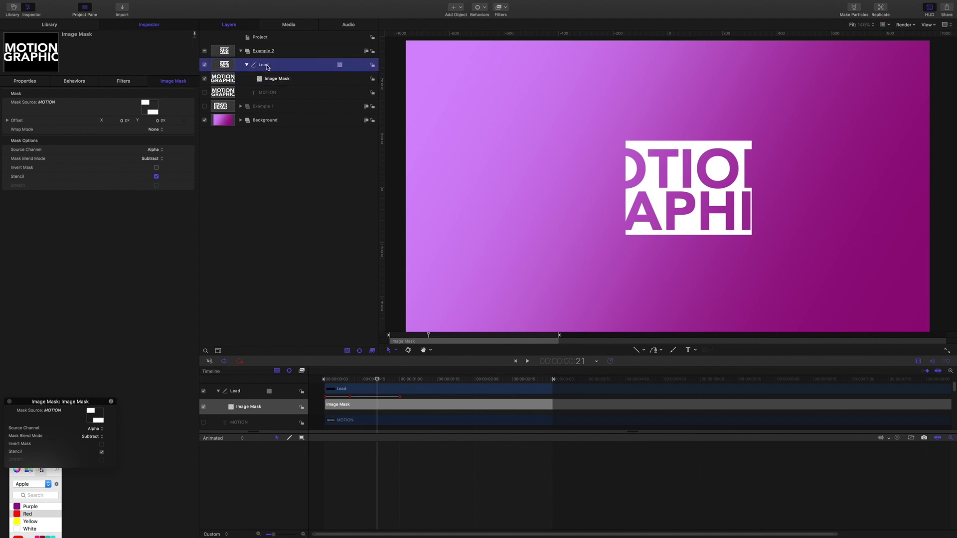
{"action": "key", "text": "super+d"}
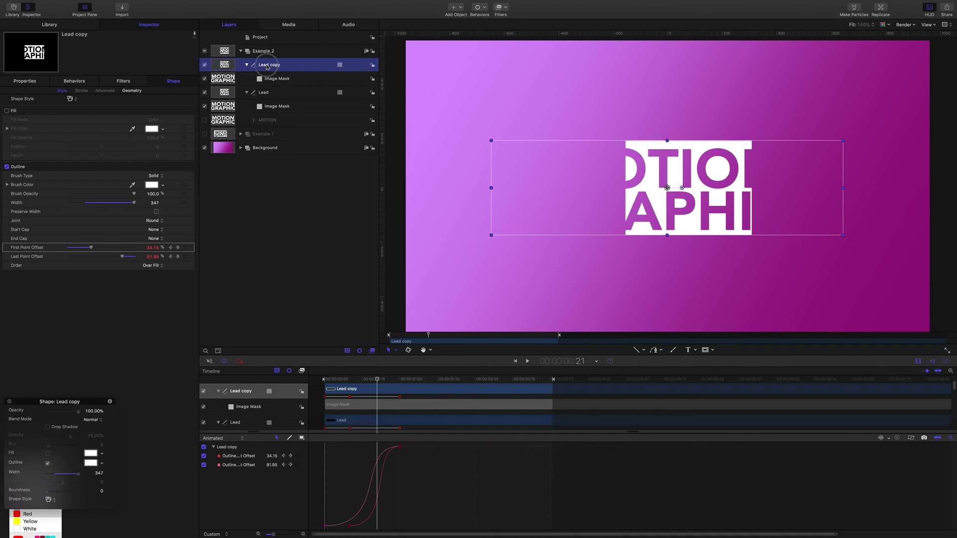
{"action": "double_click", "coordinate": [265, 65]}
{"action": "type", "text": "F"}
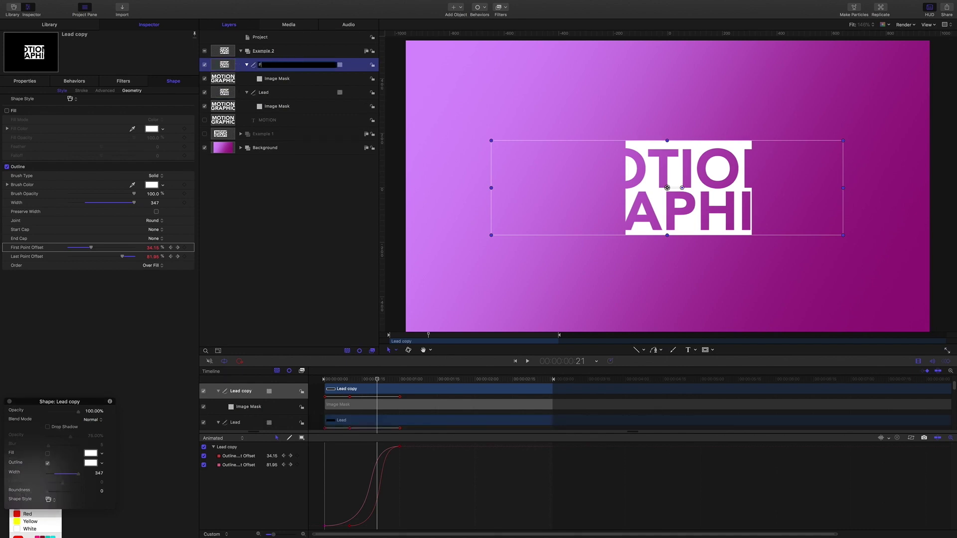
{"action": "type", "text": "ollow"}
{"action": "key", "text": "Return"}
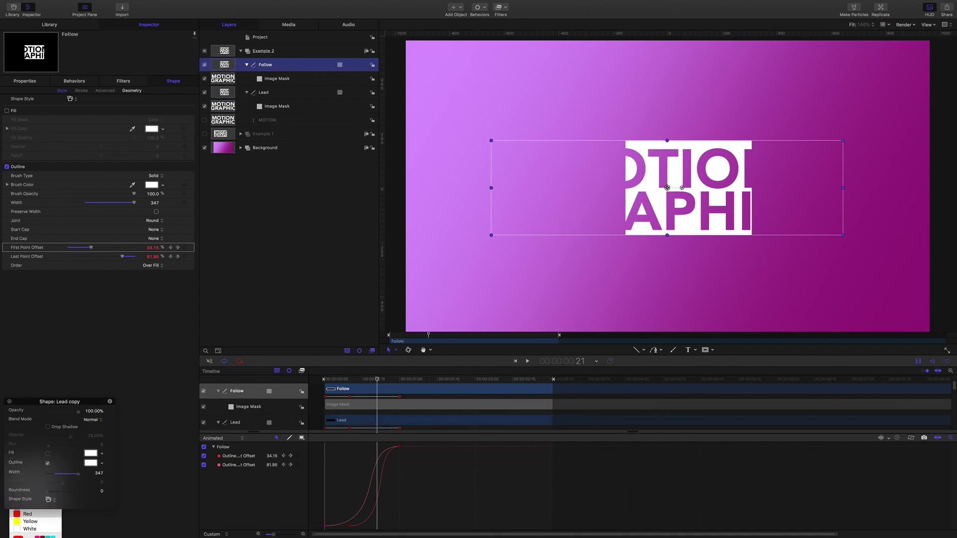
{"action": "left_click", "coordinate": [269, 80]}
{"action": "key", "text": "Delete"}
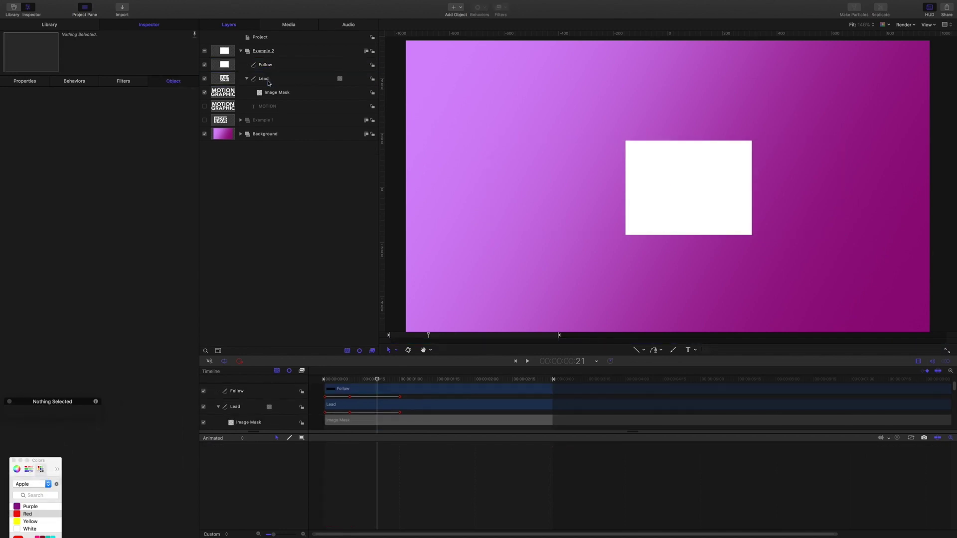
{"action": "left_click_drag", "start_coordinate": [265, 110], "coordinate": [285, 110]}
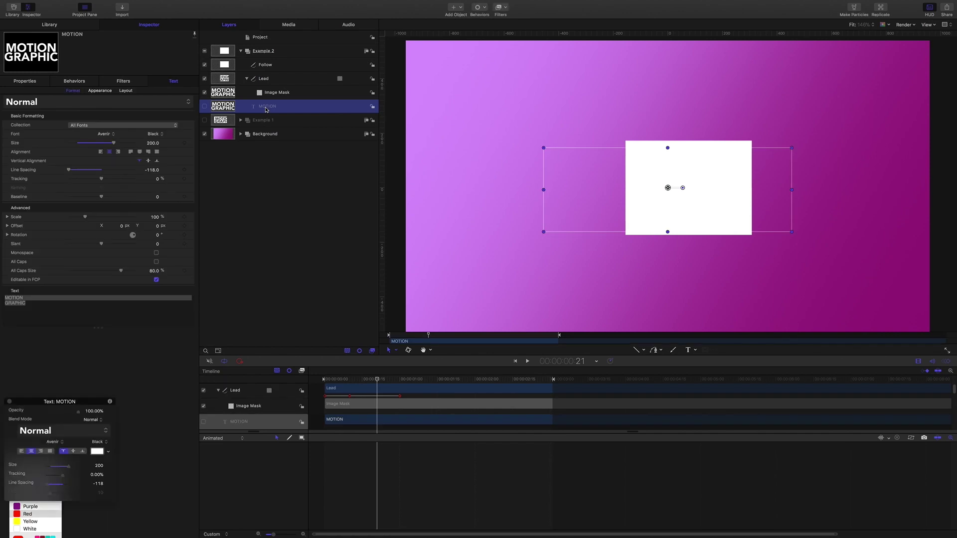
Step: Rename the MOTION copy to 'MOTION follow' and make it visible
{"action": "double_click", "coordinate": [285, 107]}
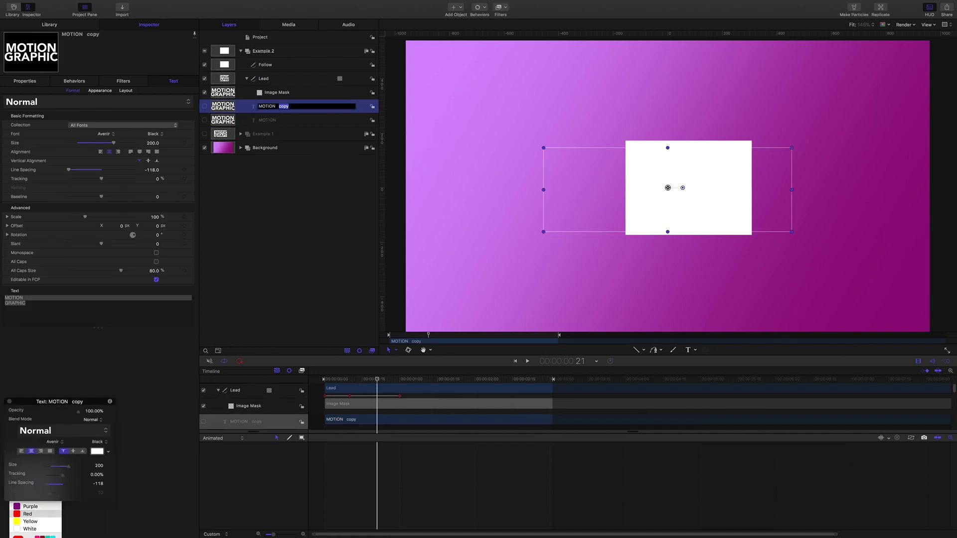
{"action": "type", "text": "follow"}
{"action": "key", "text": "Return"}
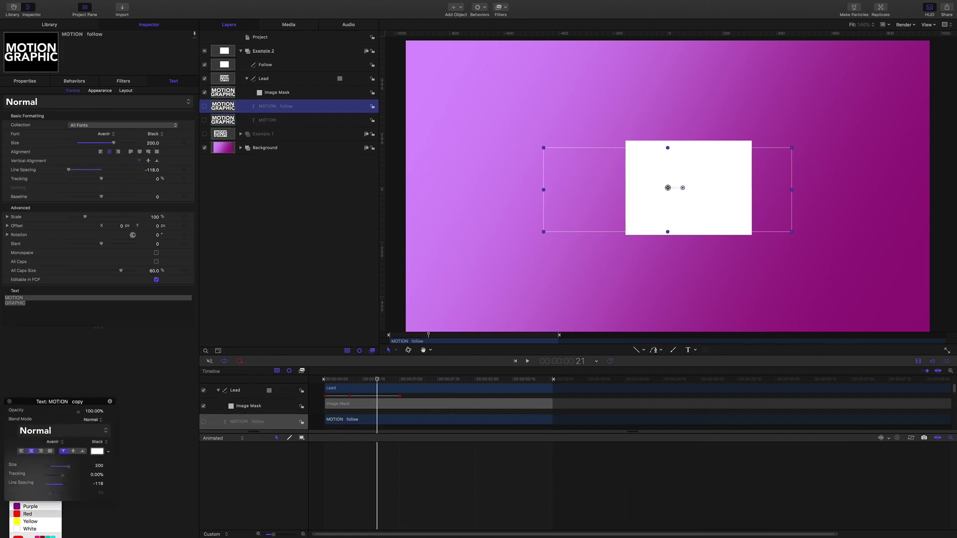
{"action": "left_click", "coordinate": [205, 106]}
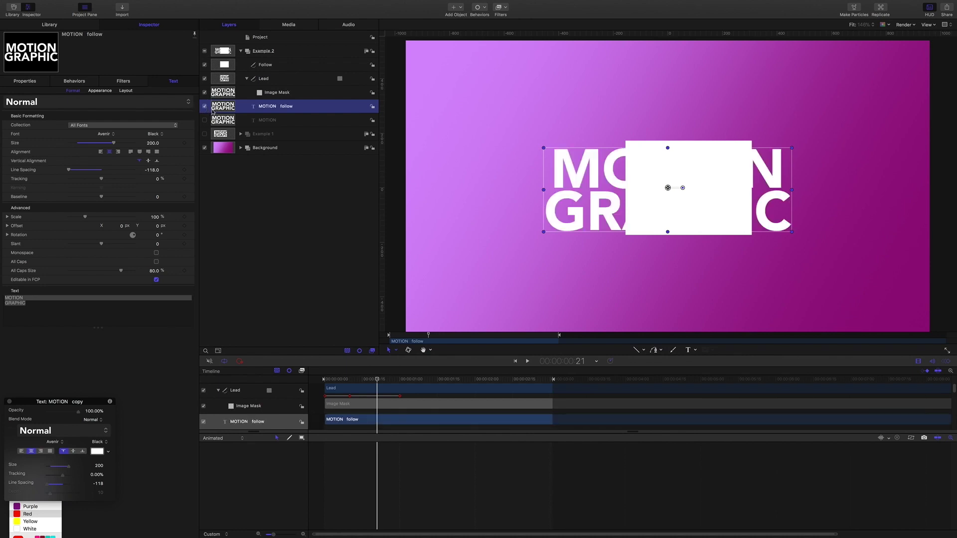
Step: Add an image mask to MOTION follow sourced from Follow, blend mode Subtract
{"action": "right_click", "coordinate": [264, 106]}
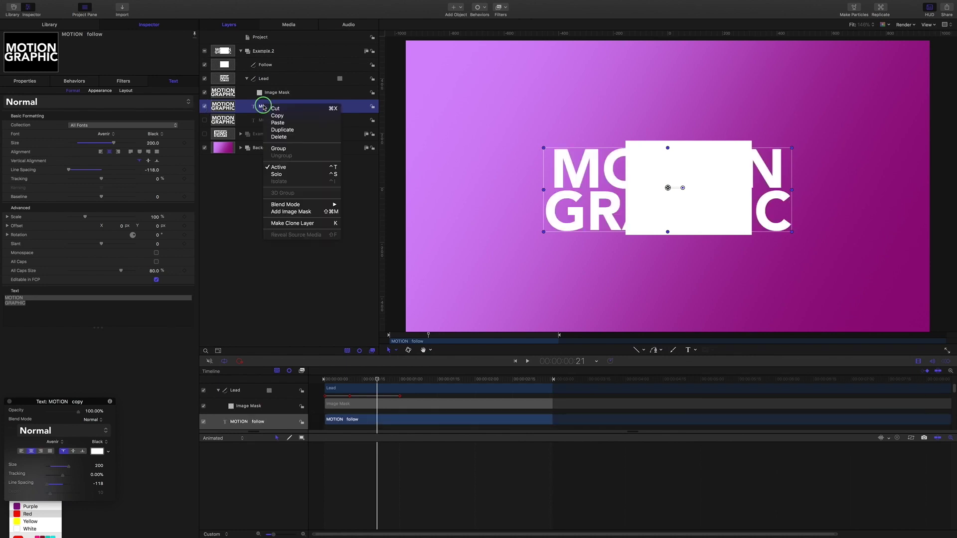
{"action": "left_click", "coordinate": [291, 211]}
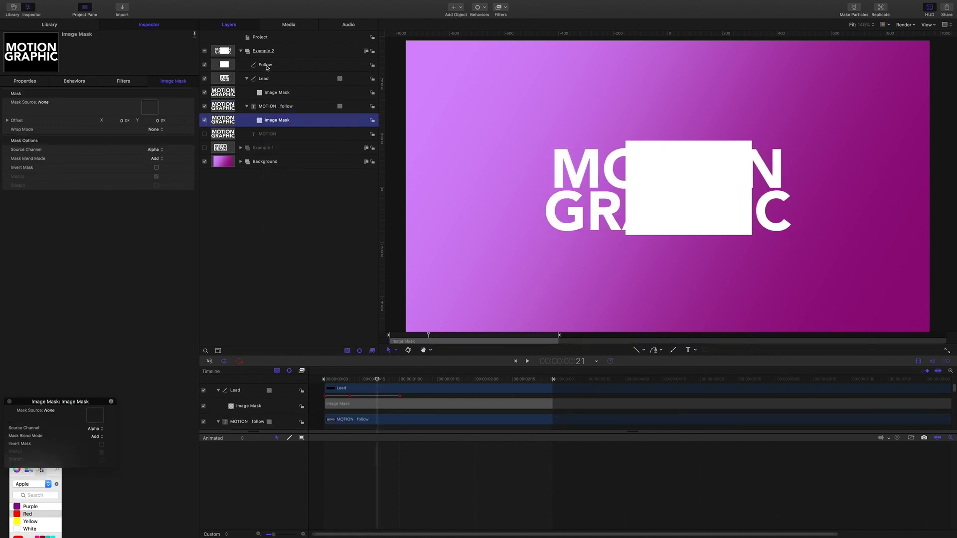
{"action": "left_click_drag", "start_coordinate": [266, 64], "coordinate": [147, 107]}
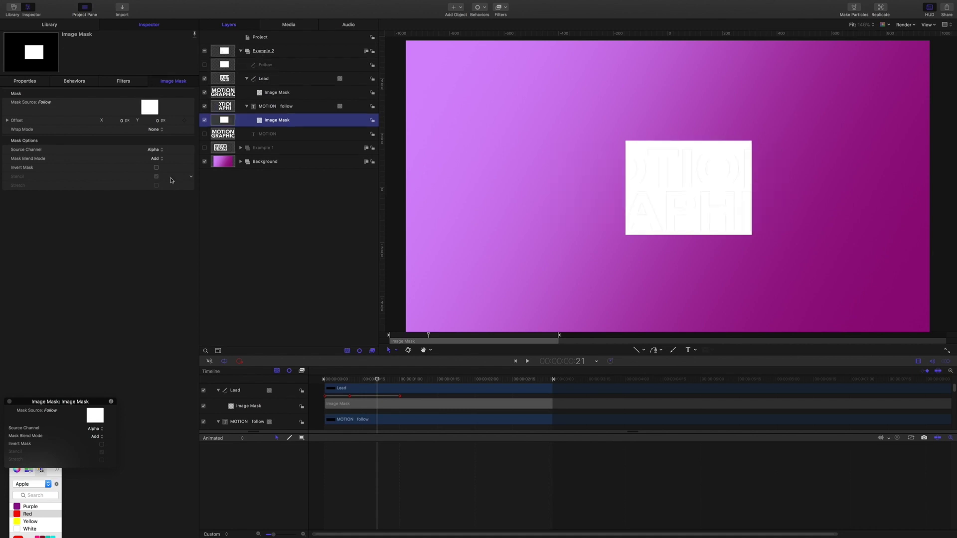
{"action": "left_click", "coordinate": [155, 158]}
{"action": "left_click", "coordinate": [161, 166]}
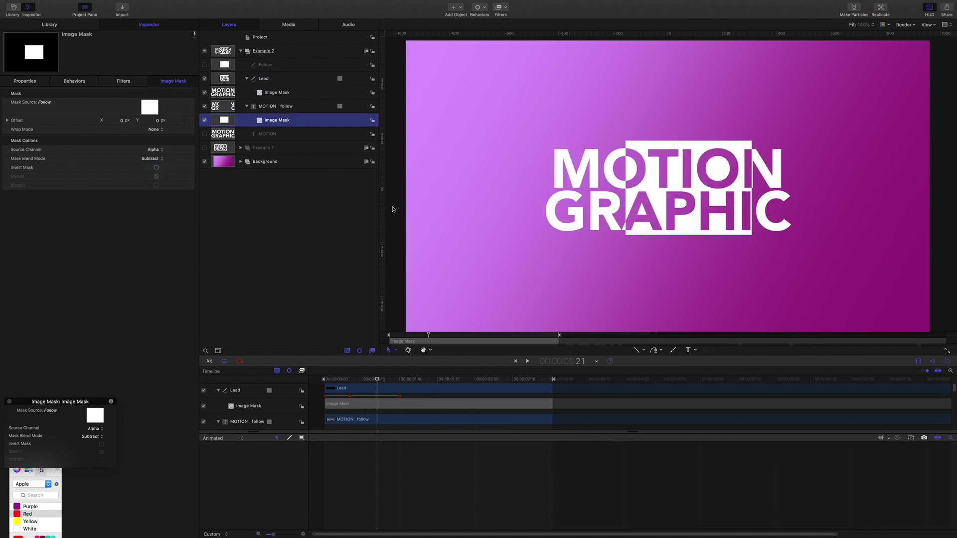
{"action": "mouse_move", "coordinate": [378, 380]}
{"action": "left_mouse_down"}
{"action": "mouse_move", "coordinate": [343, 379]}
{"action": "mouse_move", "coordinate": [393, 379]}
{"action": "mouse_move", "coordinate": [336, 378]}
{"action": "mouse_move", "coordinate": [396, 377]}
{"action": "mouse_move", "coordinate": [362, 376]}
{"action": "left_mouse_up"}
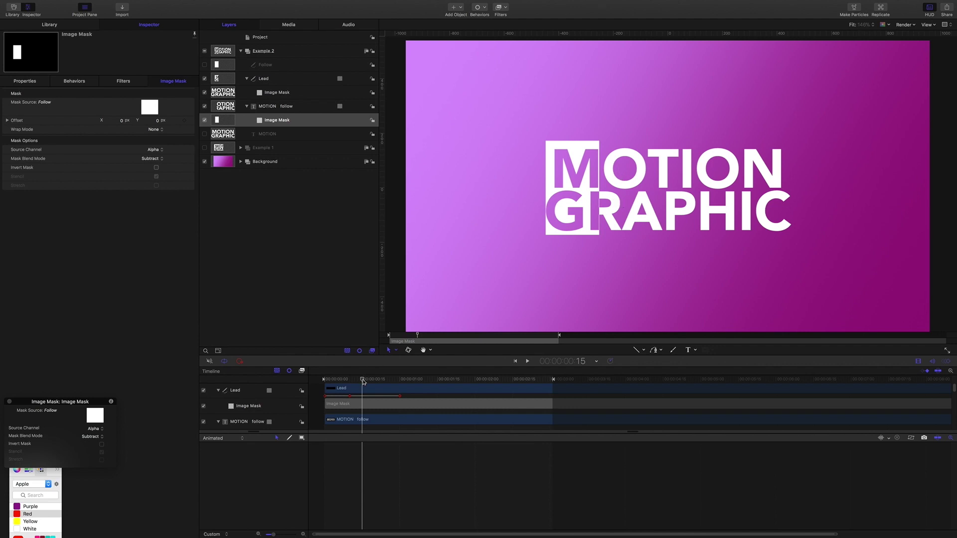
{"action": "left_click", "coordinate": [205, 147]}
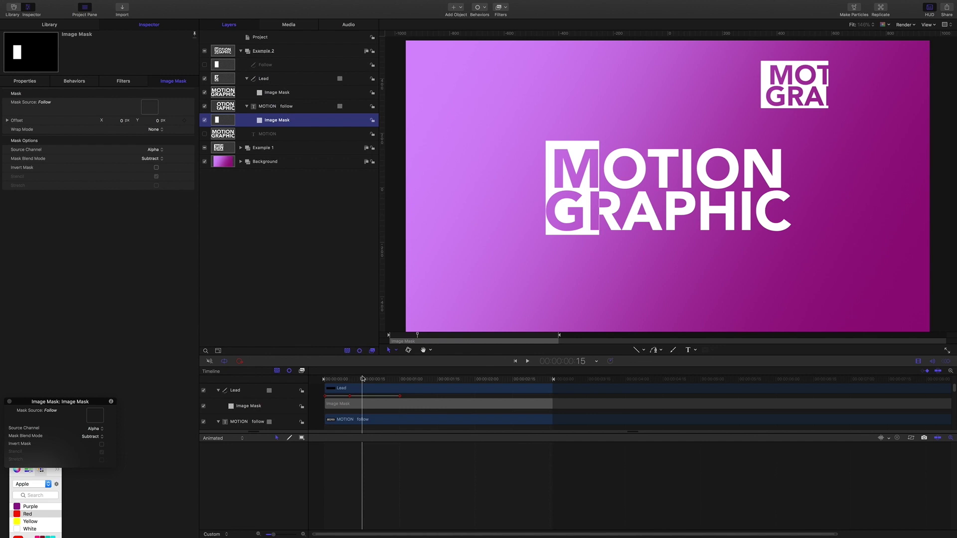
{"action": "left_click_drag", "start_coordinate": [362, 379], "coordinate": [357, 379]}
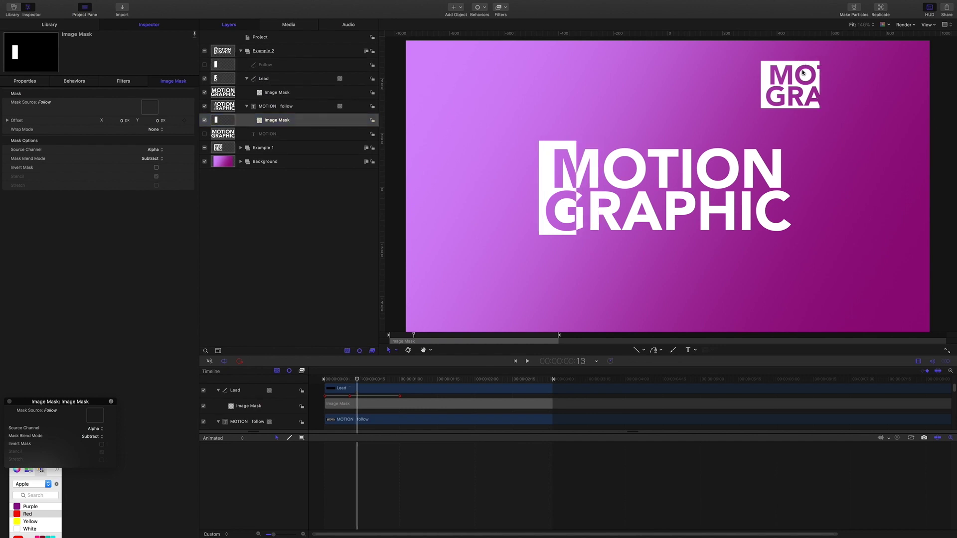
{"action": "left_click_drag", "start_coordinate": [357, 379], "coordinate": [383, 381]}
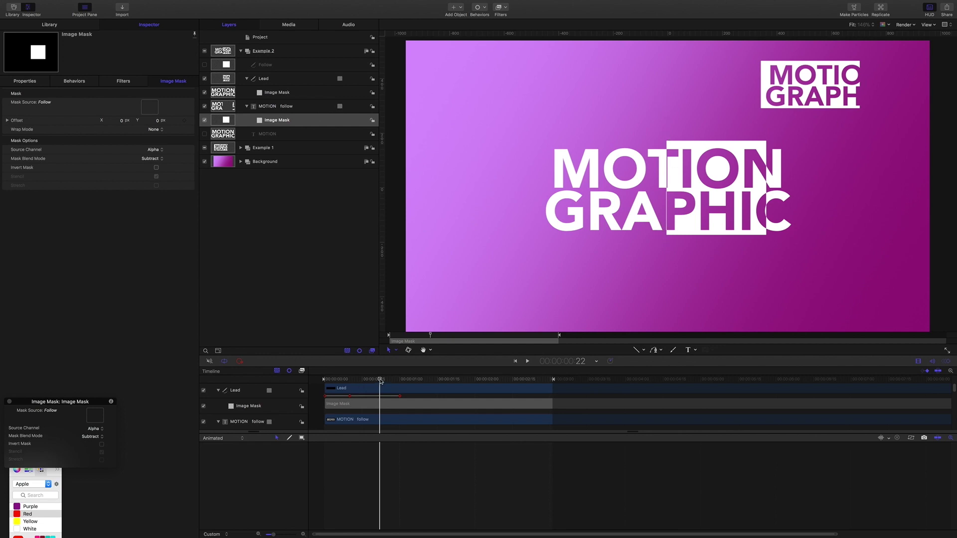
{"action": "left_click_drag", "start_coordinate": [380, 381], "coordinate": [400, 381]}
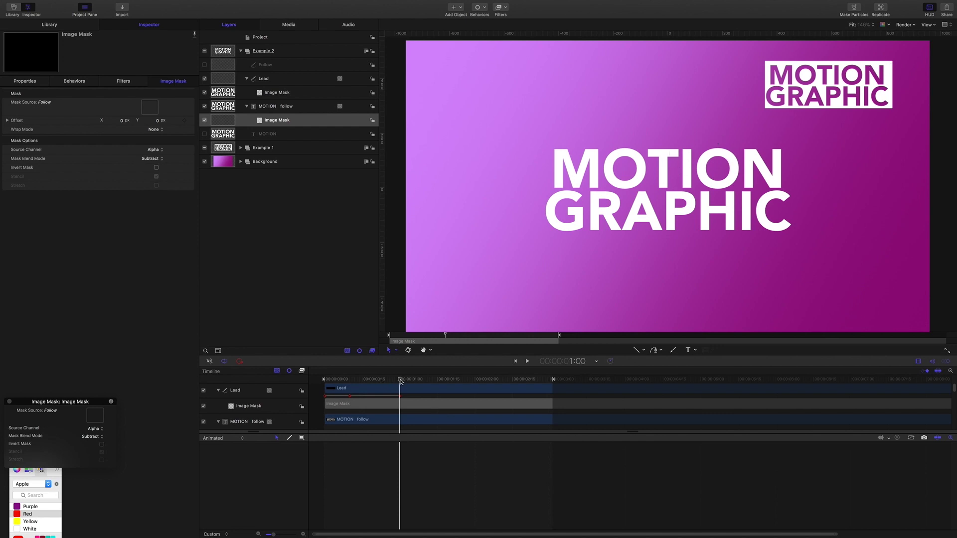
{"action": "left_click_drag", "start_coordinate": [401, 381], "coordinate": [382, 382]}
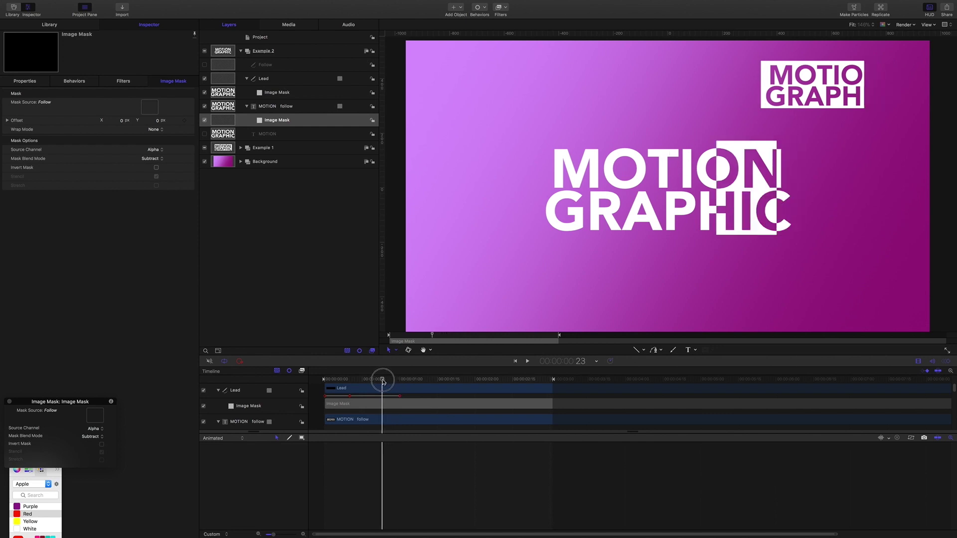
{"action": "left_click_drag", "start_coordinate": [382, 382], "coordinate": [388, 380]}
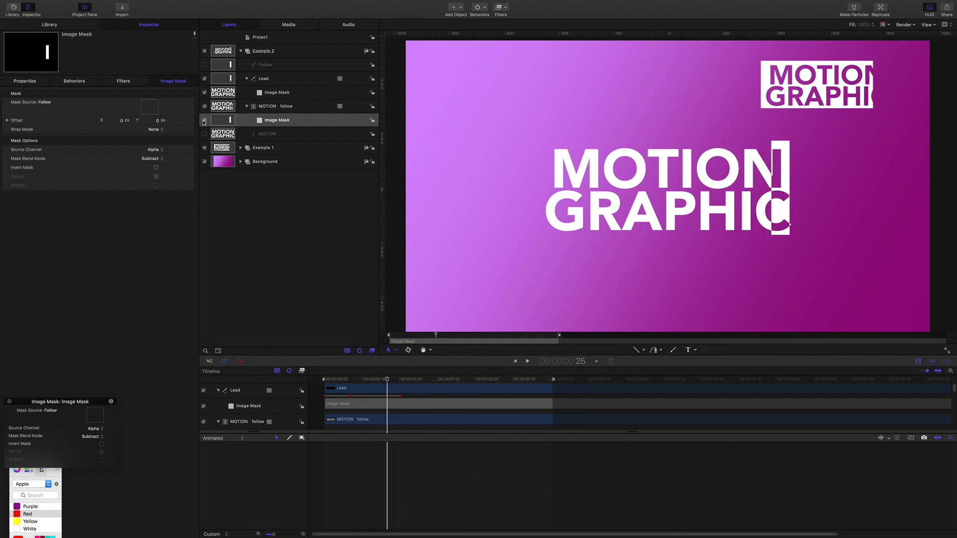
{"action": "left_click", "coordinate": [204, 148]}
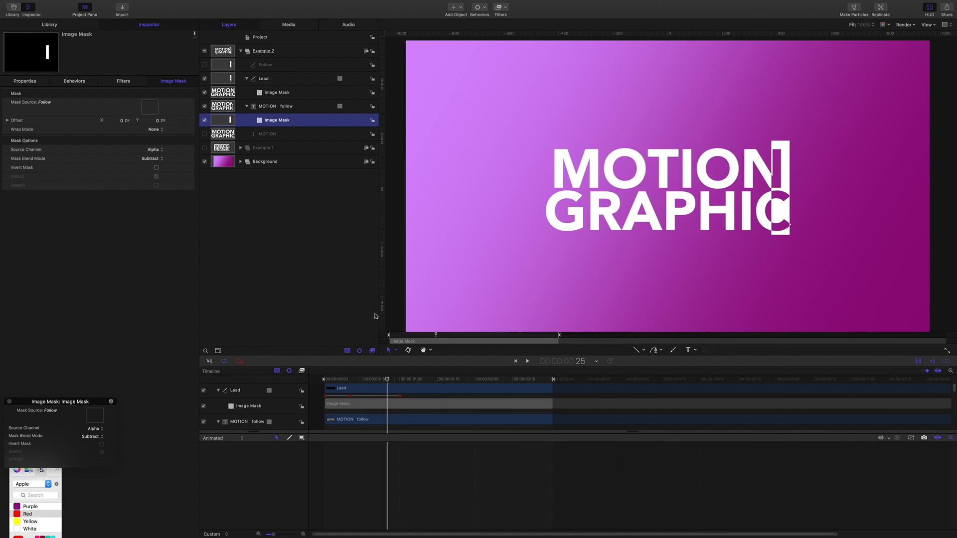
Step: Delete the Follow layer and MOTION follow's image mask, then duplicate Lead as Lead copy
{"action": "left_click", "coordinate": [272, 67]}
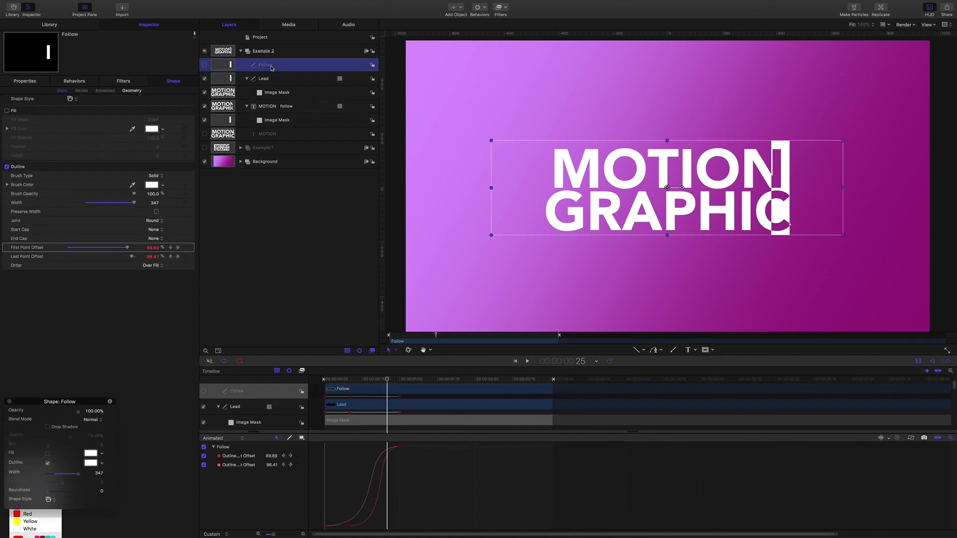
{"action": "key", "text": "Delete"}
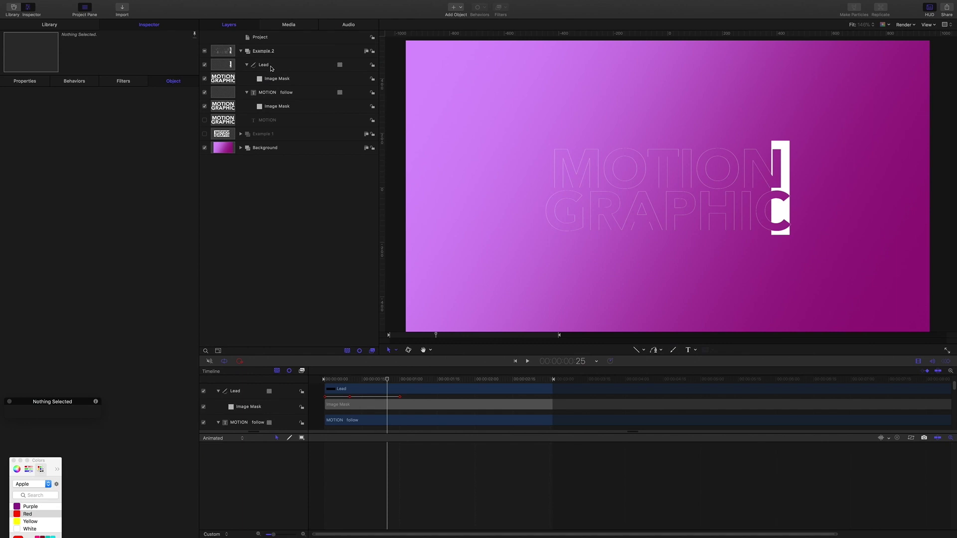
{"action": "left_click", "coordinate": [269, 107]}
{"action": "key", "text": "Delete"}
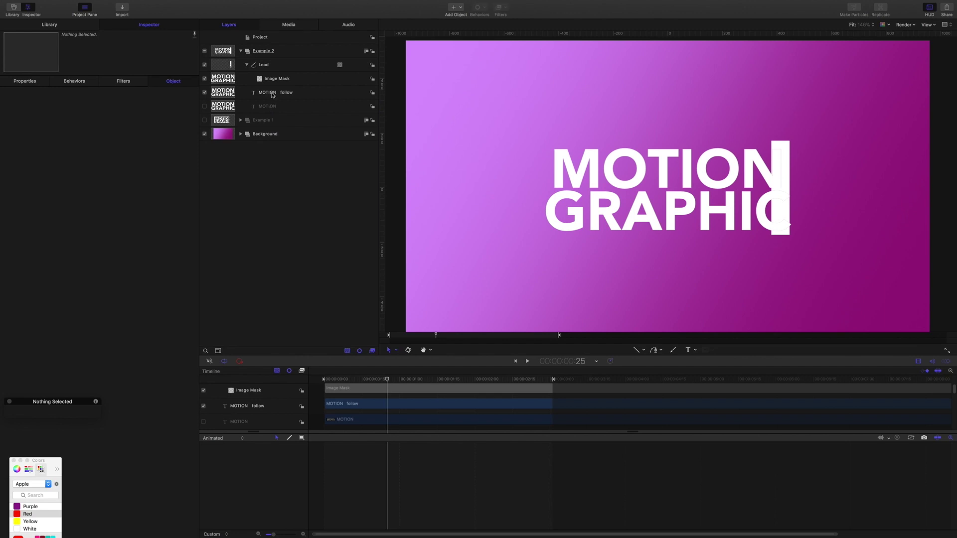
{"action": "left_click", "coordinate": [264, 66]}
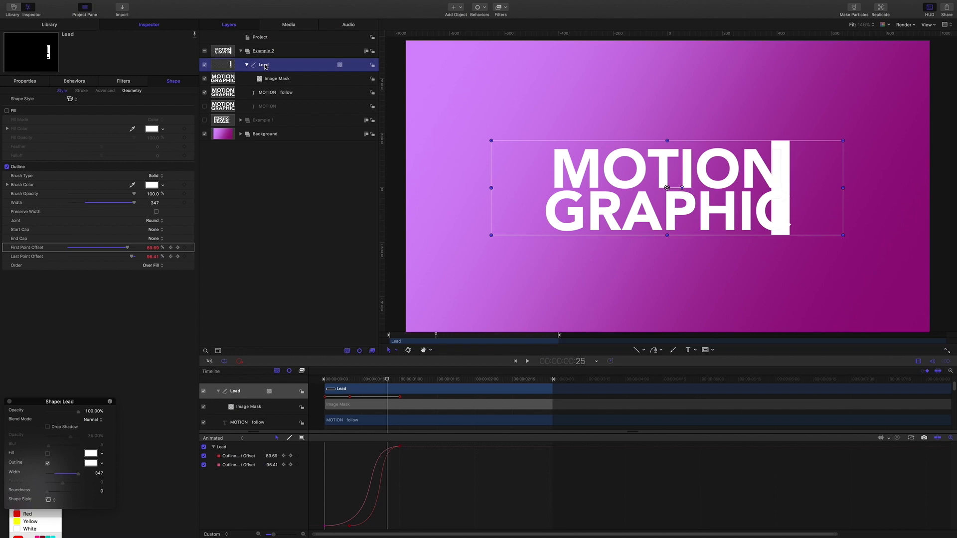
{"action": "key", "text": "super+d"}
{"action": "left_click", "coordinate": [270, 80]}
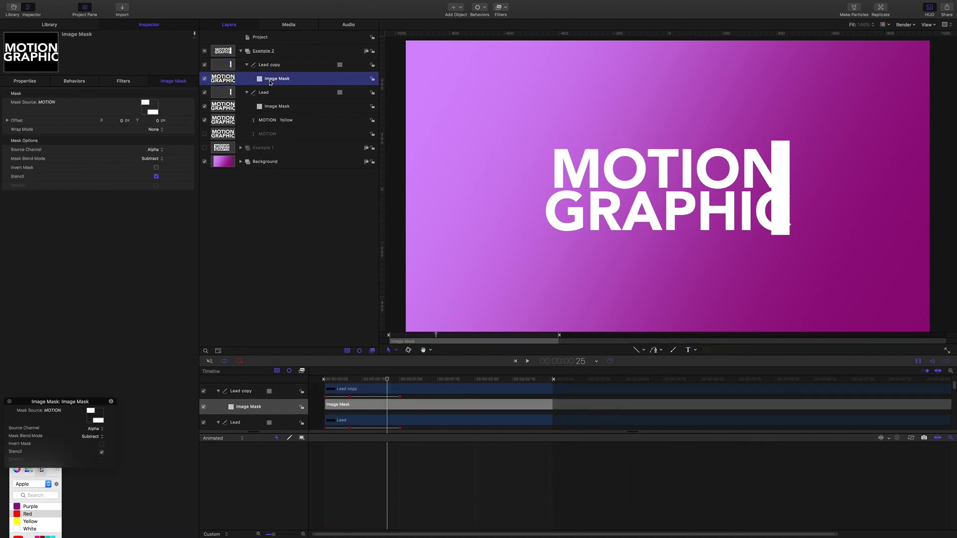
Step: Remove Lead copy's image mask, rename it Lead follow, and reset Last Point Offset's animation
{"action": "key", "text": "Delete"}
{"action": "left_click", "coordinate": [273, 65]}
{"action": "double_click", "coordinate": [274, 65]}
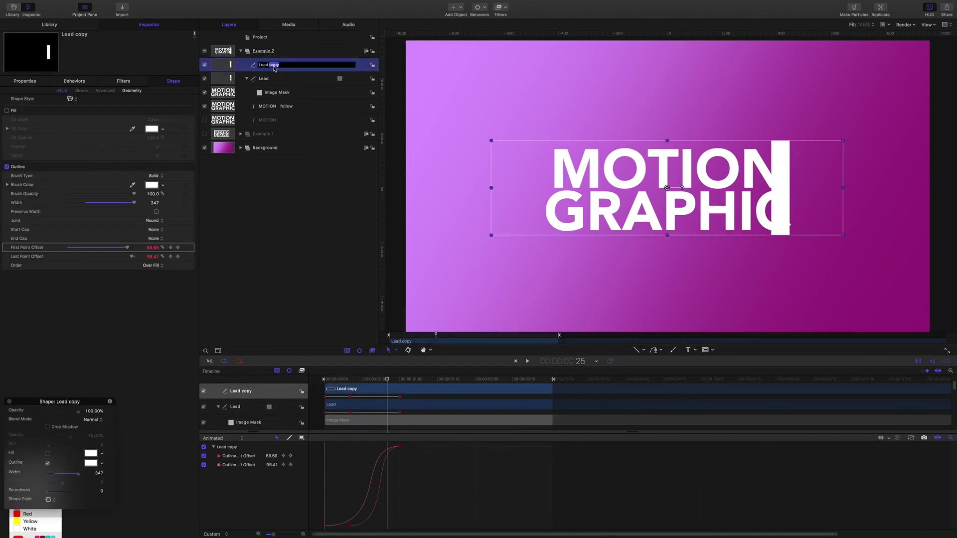
{"action": "type", "text": "follow"}
{"action": "key", "text": "Return"}
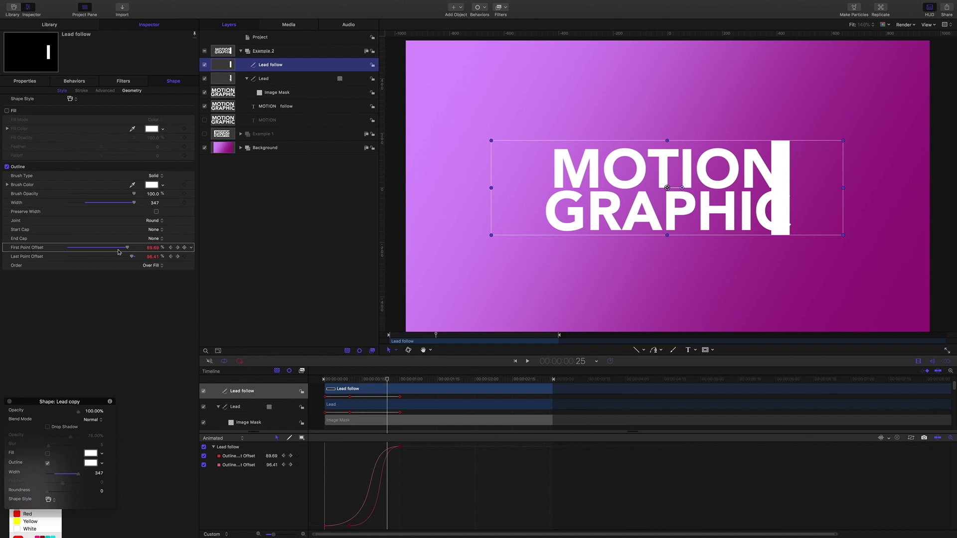
{"action": "left_click", "coordinate": [183, 256]}
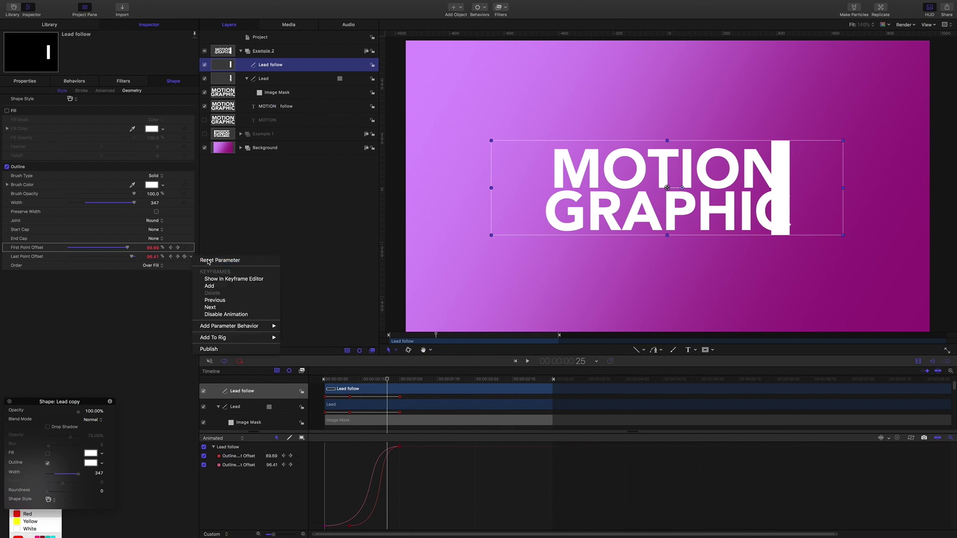
{"action": "left_click", "coordinate": [216, 262]}
Step: Rename the Lead follow layer to 'Follow'
{"action": "left_click_drag", "start_coordinate": [391, 382], "coordinate": [362, 382]}
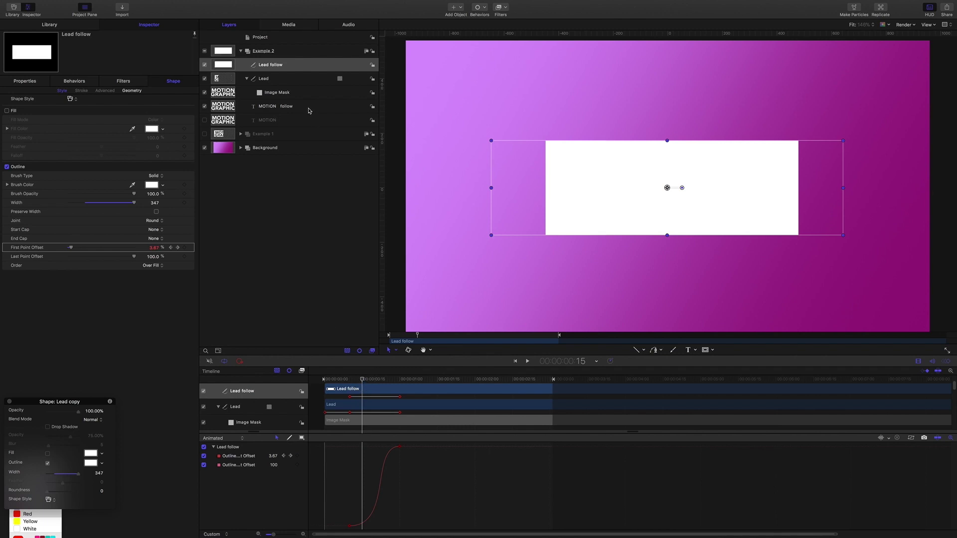
{"action": "double_click", "coordinate": [276, 65]}
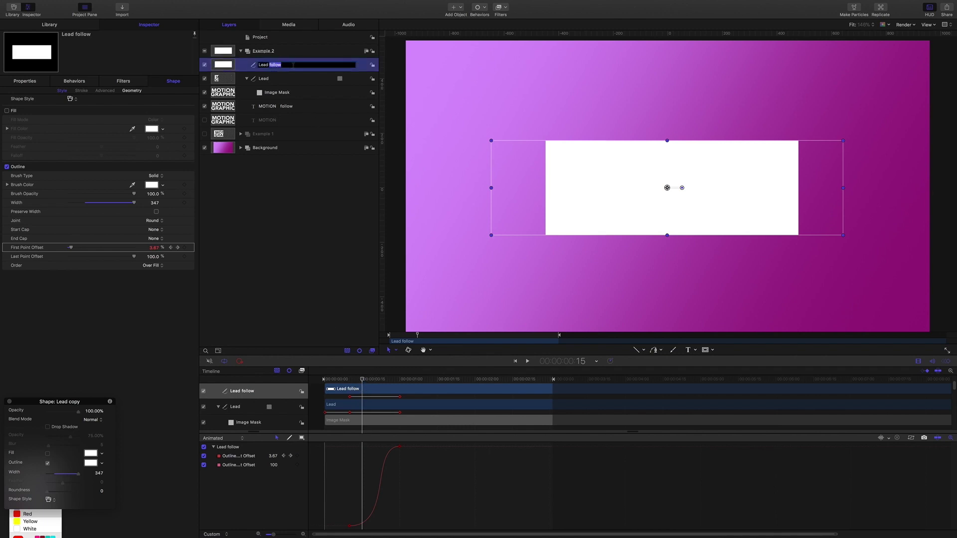
{"action": "key", "text": "BackSpace"}
{"action": "key", "text": "super+a"}
{"action": "type", "text": "Follow"}
{"action": "key", "text": "Return"}
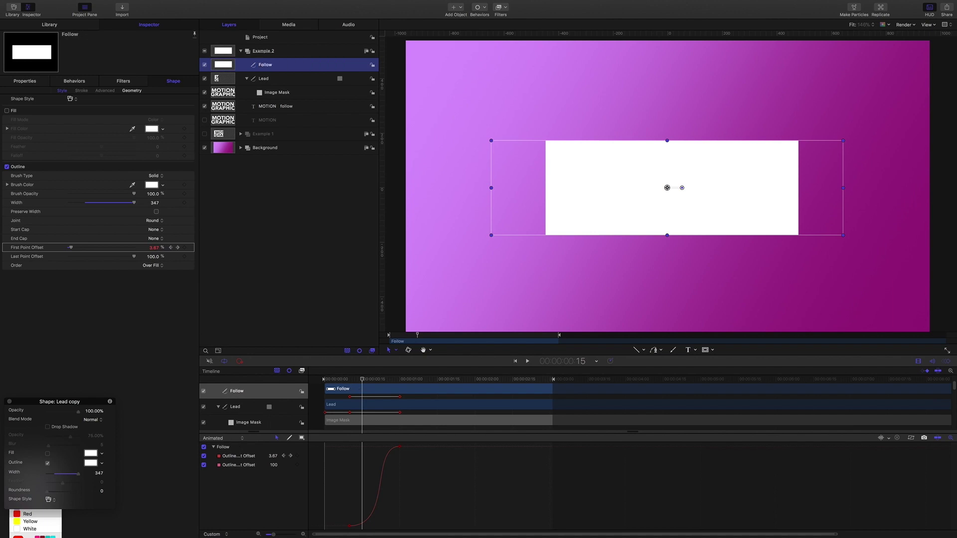
Step: Mask MOTION follow with the Follow layer in Subtract mode and preview the reveal
{"action": "left_click", "coordinate": [281, 108]}
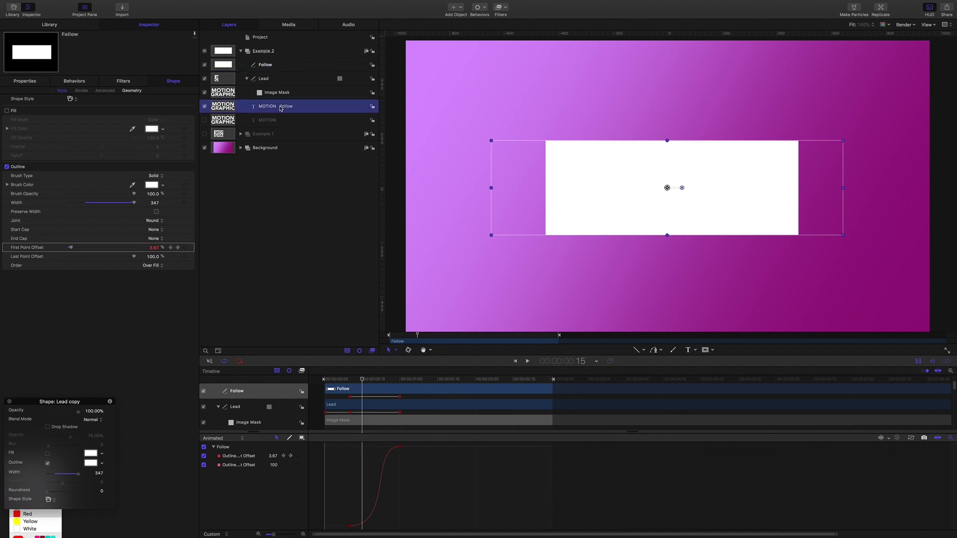
{"action": "right_click", "coordinate": [281, 106]}
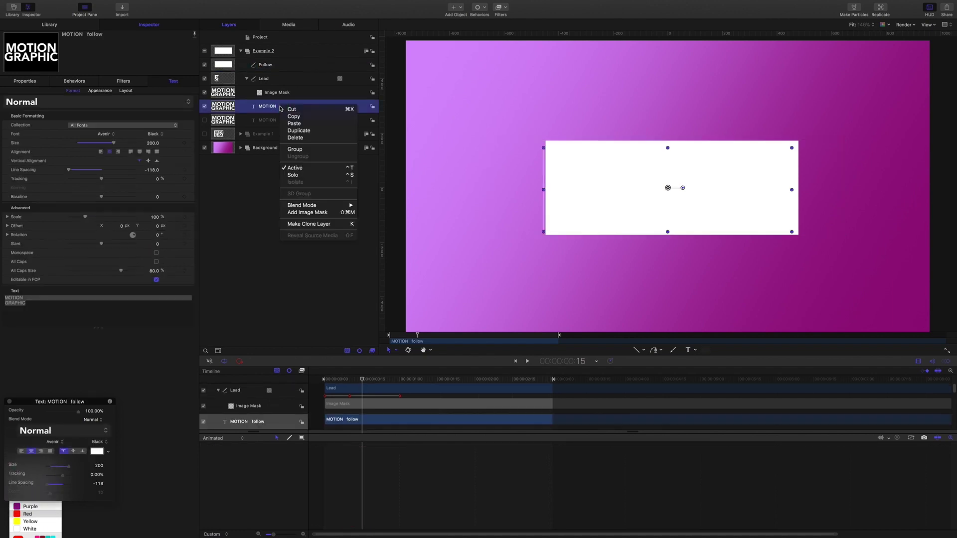
{"action": "left_click", "coordinate": [308, 212]}
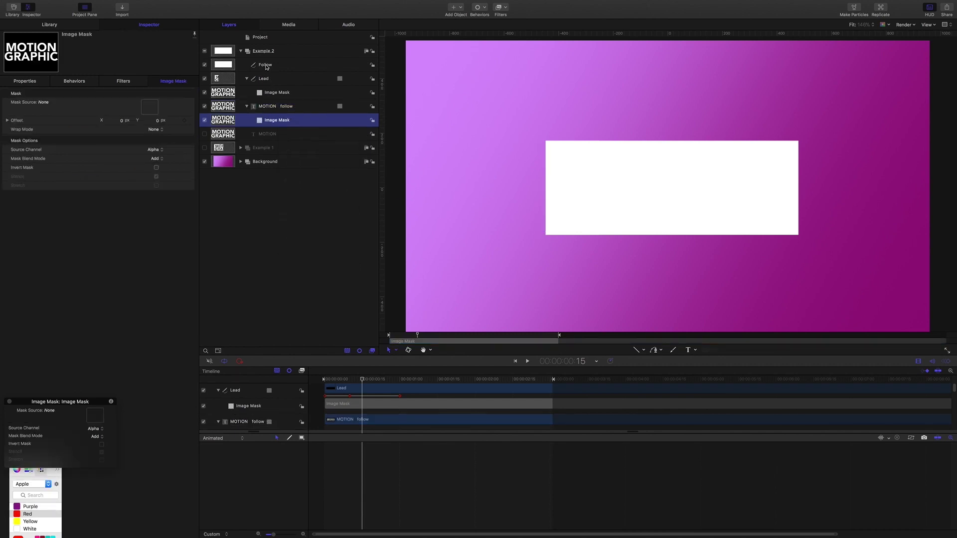
{"action": "left_click_drag", "start_coordinate": [266, 67], "coordinate": [149, 108]}
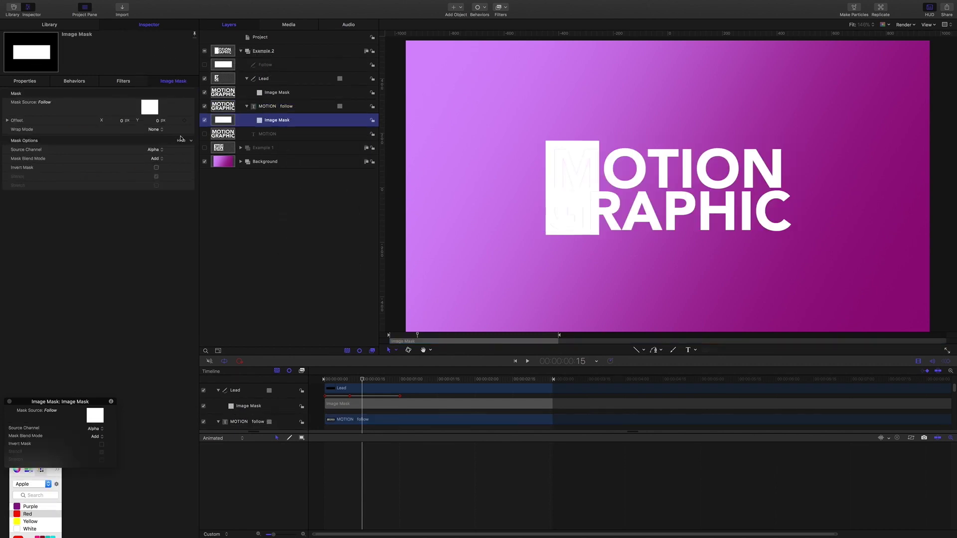
{"action": "left_click", "coordinate": [156, 159]}
{"action": "left_click", "coordinate": [155, 166]}
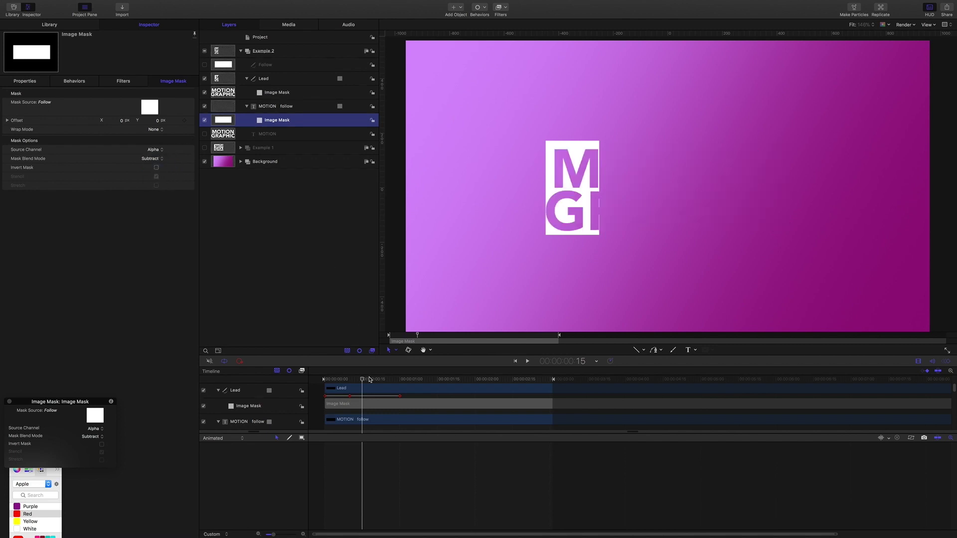
{"action": "key", "text": "space"}
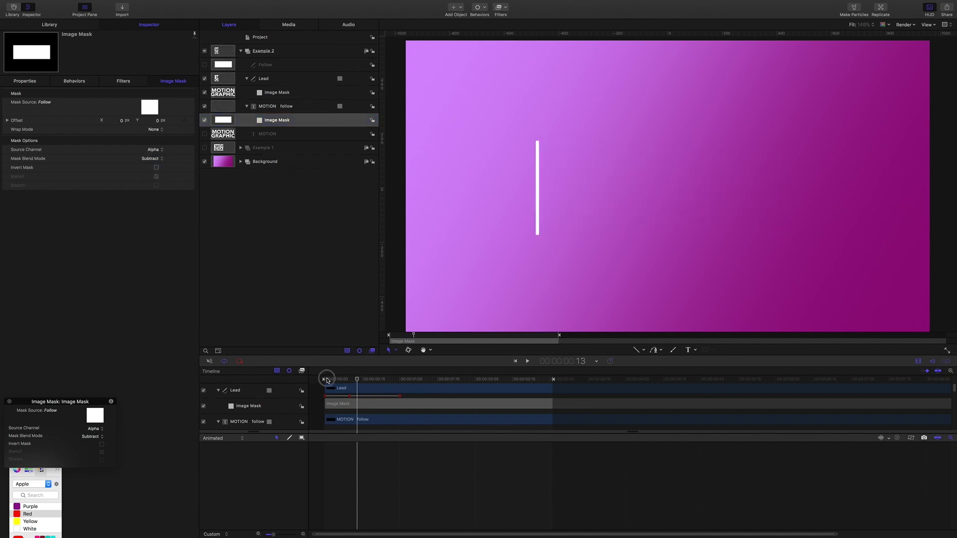
{"action": "left_click", "coordinate": [291, 249]}
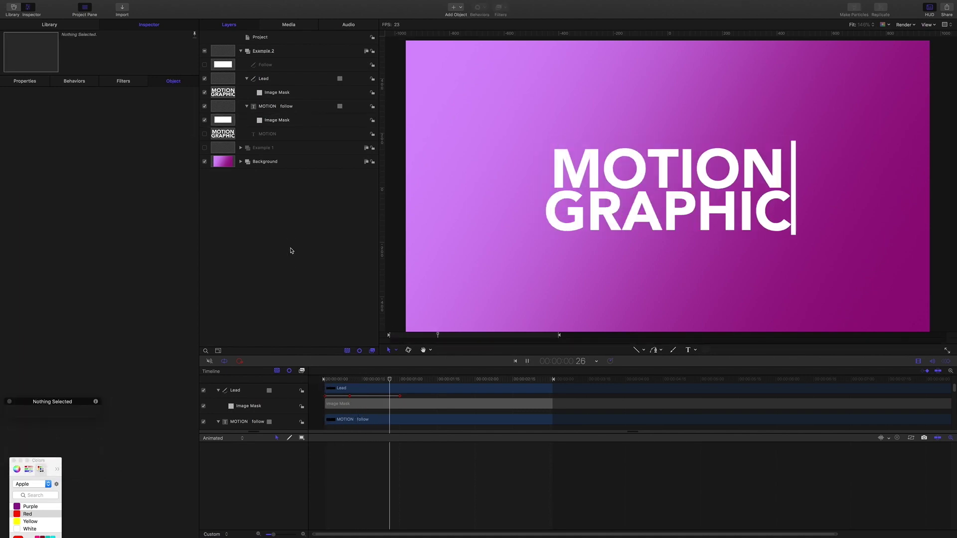
Step: Replay and scrub back through the Example 2 reveal to check it
{"action": "key", "text": "space"}
{"action": "left_click", "coordinate": [437, 379]}
{"action": "left_click_drag", "start_coordinate": [436, 380], "coordinate": [342, 380]}
{"action": "key", "text": "space"}
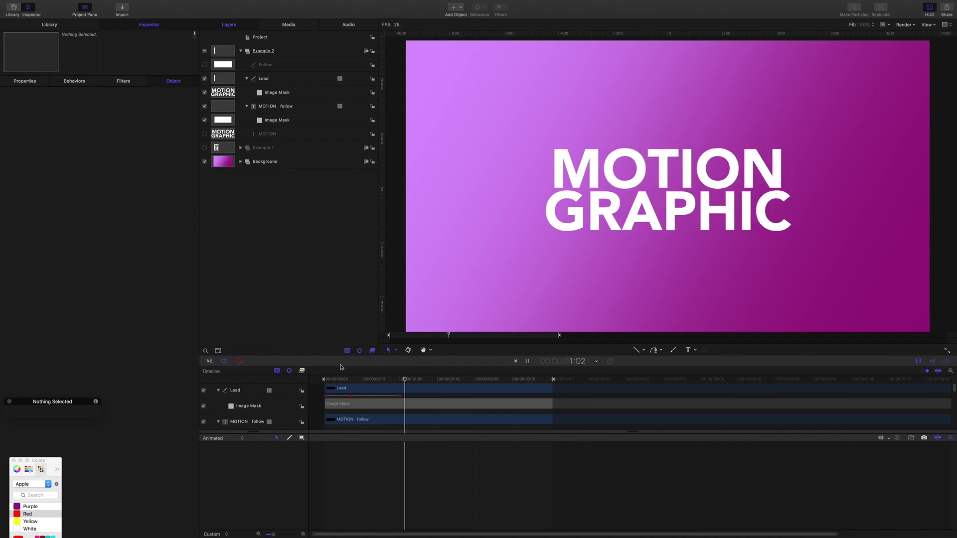
{"action": "key", "text": "space"}
{"action": "left_click_drag", "start_coordinate": [421, 380], "coordinate": [380, 380]}
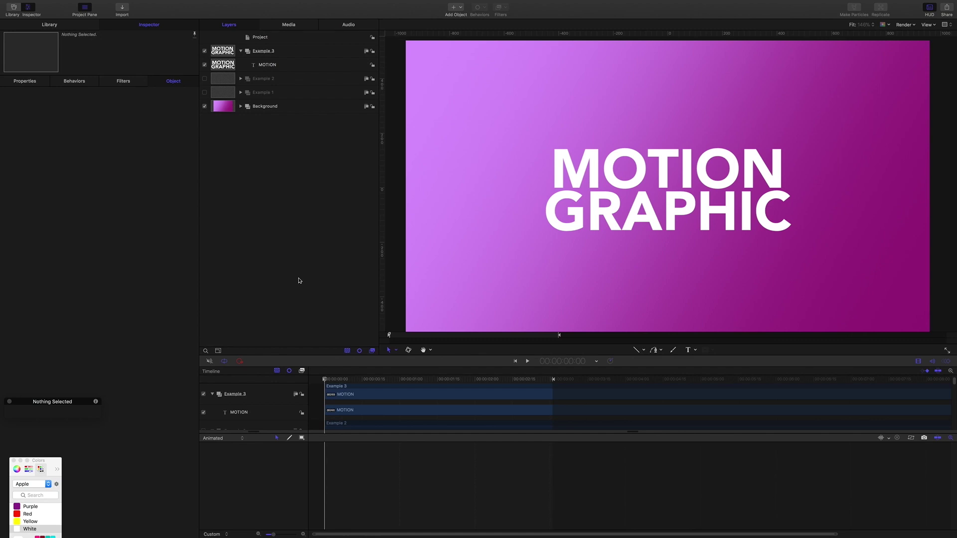
Step: Select the Example 3 group and draw a vertical Line through MOTION GRAPHIC
{"action": "left_click", "coordinate": [266, 66]}
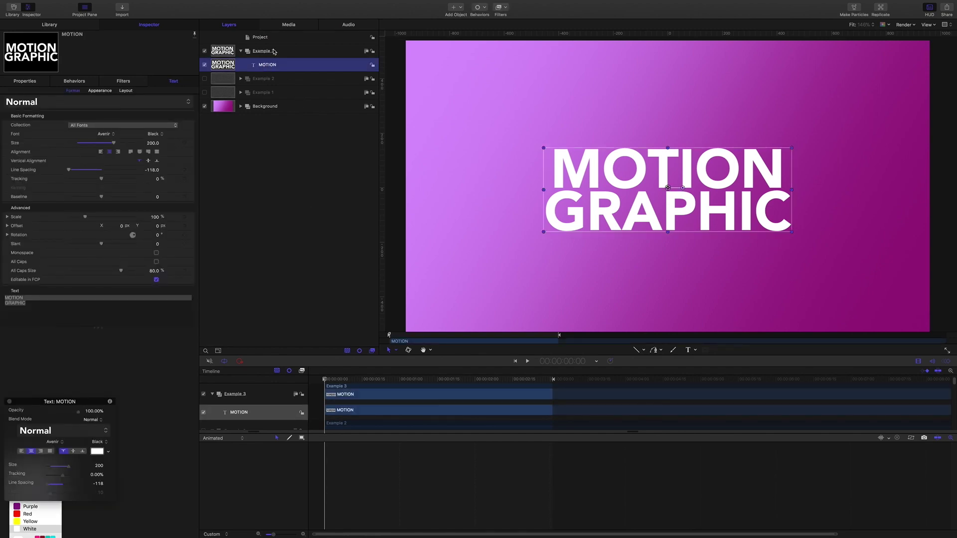
{"action": "left_click", "coordinate": [273, 51]}
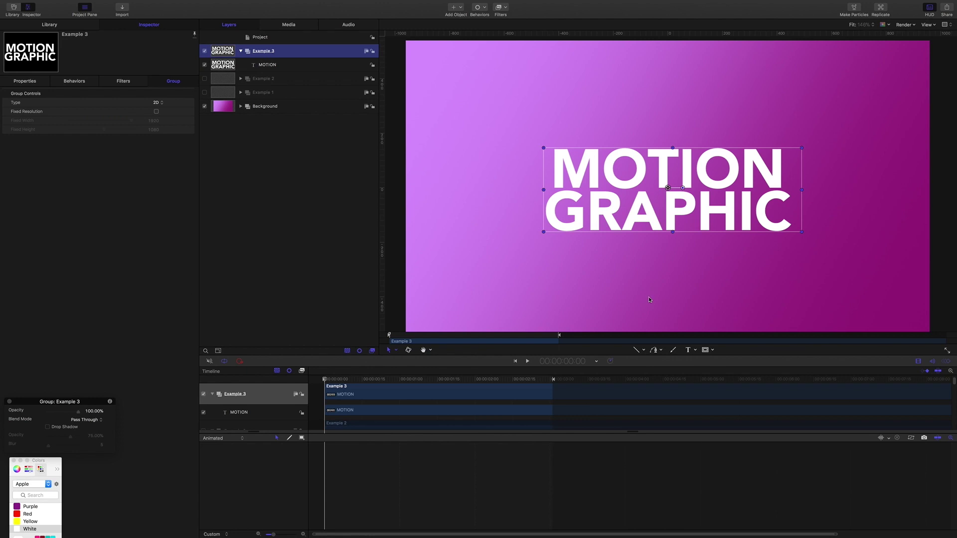
{"action": "left_click", "coordinate": [636, 350]}
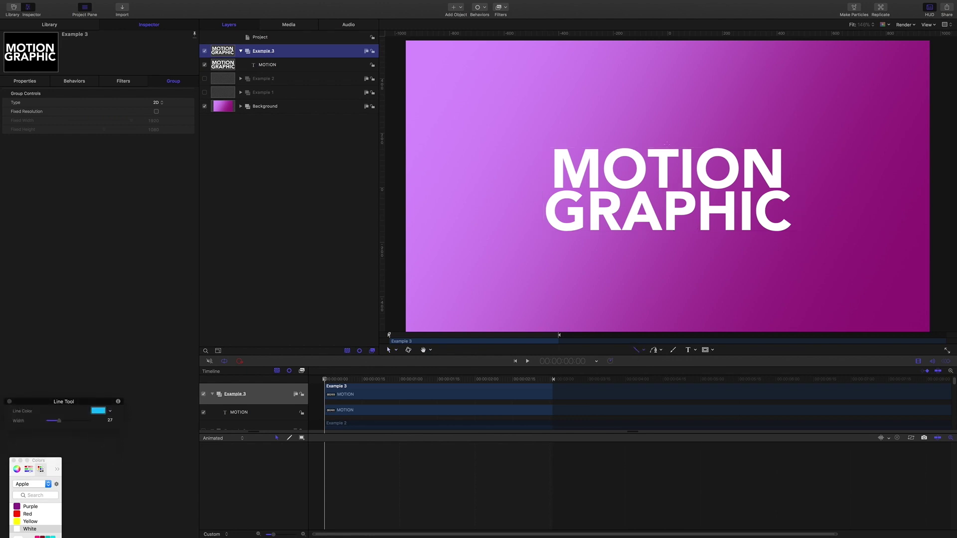
{"action": "left_click_drag", "start_coordinate": [665, 143], "coordinate": [682, 243]}
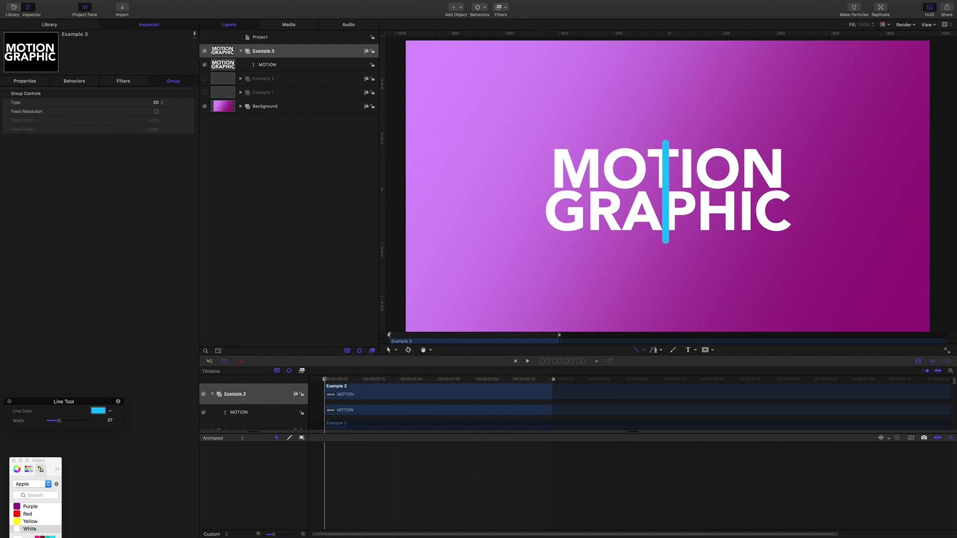
Step: Set the line's Position X to 0 in Properties
{"action": "left_click", "coordinate": [21, 84]}
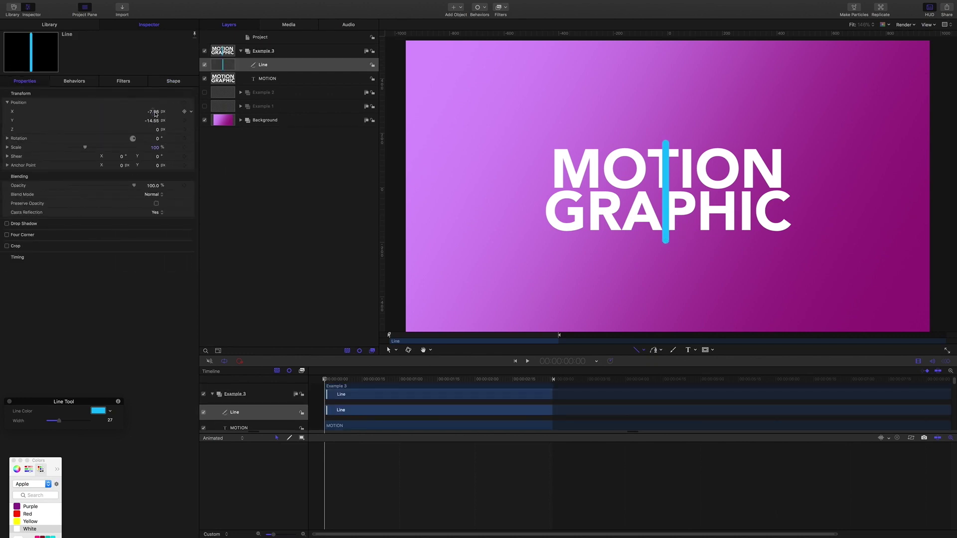
{"action": "left_click", "coordinate": [155, 112]}
{"action": "type", "text": "0"}
{"action": "key", "text": "Return"}
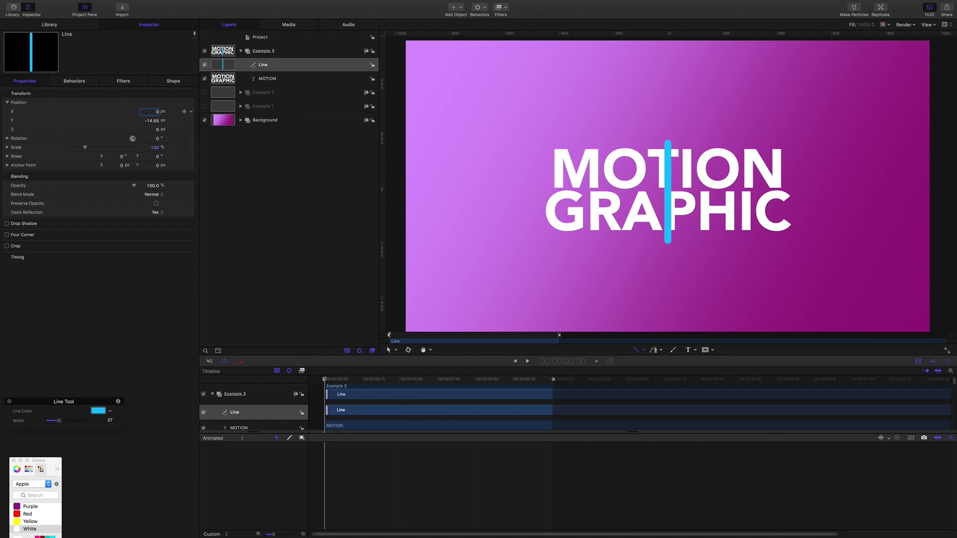
{"action": "left_click", "coordinate": [170, 85]}
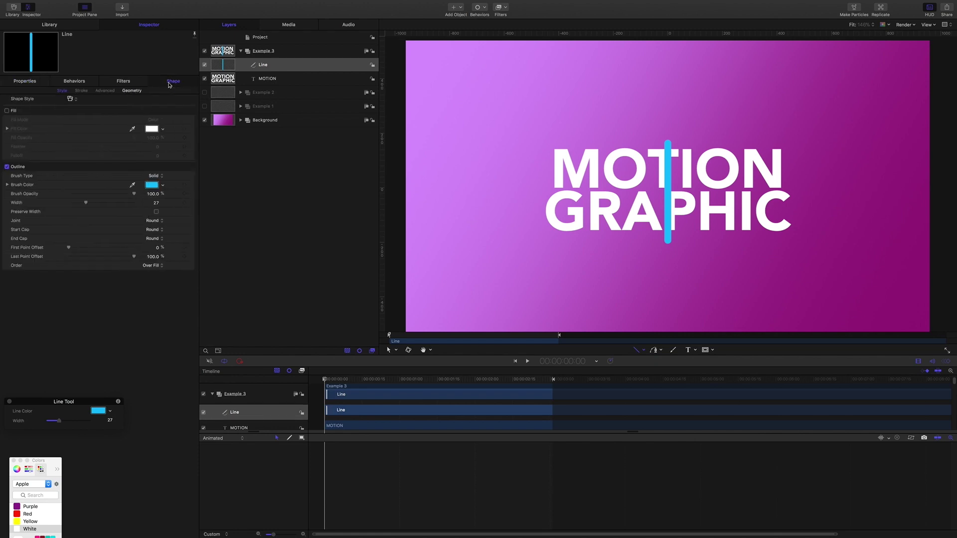
{"action": "key", "text": "s"}
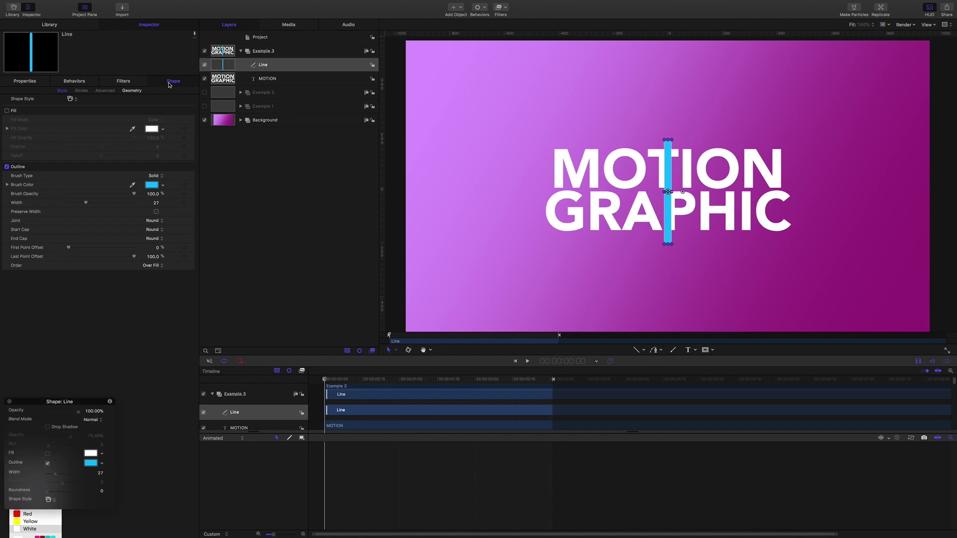
Step: Make the line white, set both caps to None, and widen it to 919
{"action": "left_click", "coordinate": [93, 464]}
{"action": "left_click", "coordinate": [93, 465]}
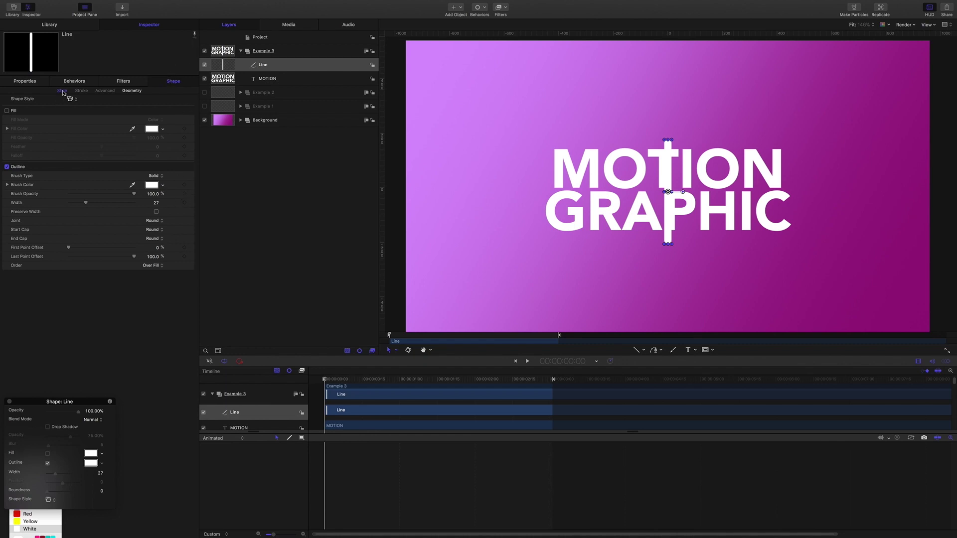
{"action": "left_click", "coordinate": [159, 229]}
{"action": "left_click", "coordinate": [155, 213]}
{"action": "left_click", "coordinate": [157, 239]}
{"action": "left_click", "coordinate": [155, 223]}
{"action": "left_click_drag", "start_coordinate": [157, 202], "coordinate": [154, 204]}
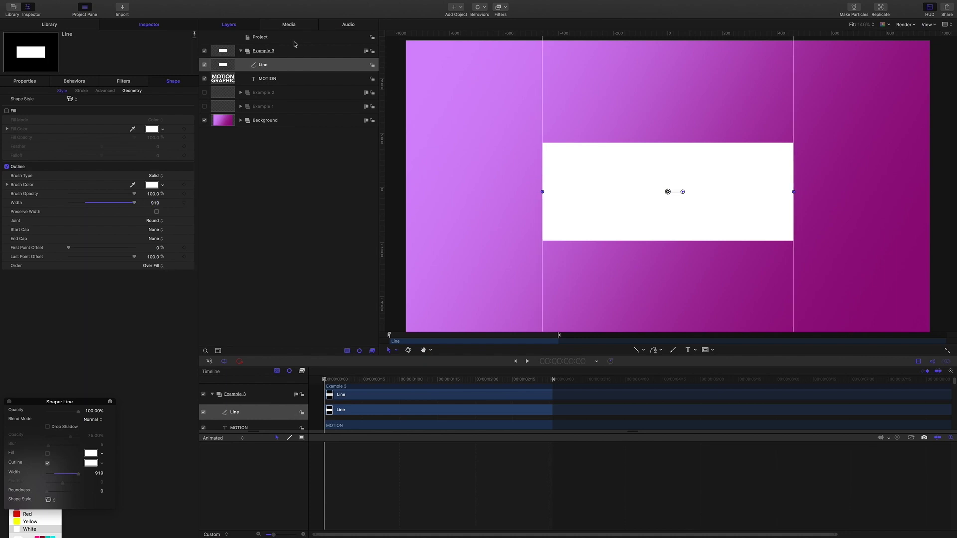
Step: Rename the line layer to Lead
{"action": "double_click", "coordinate": [263, 65]}
{"action": "type", "text": "L"}
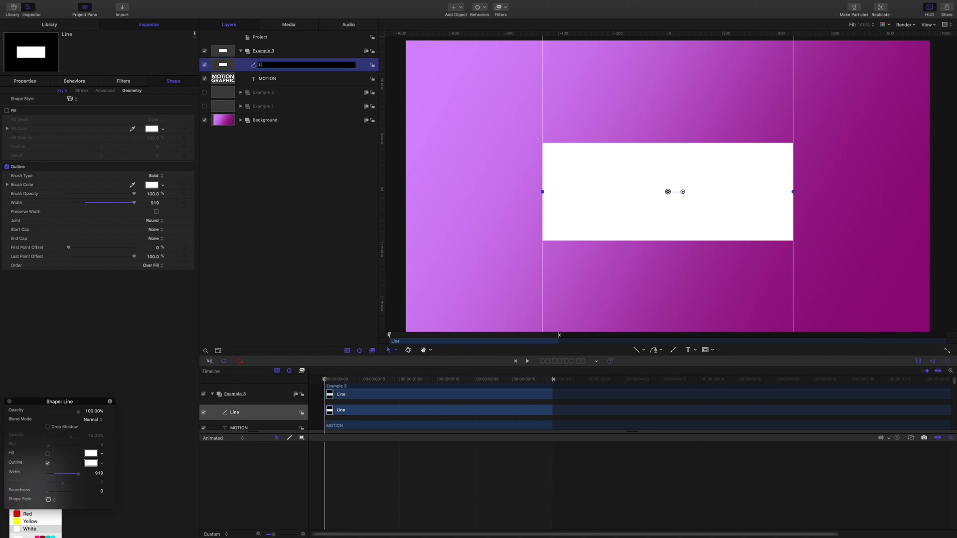
{"action": "type", "text": "ead"}
{"action": "key", "text": "Return"}
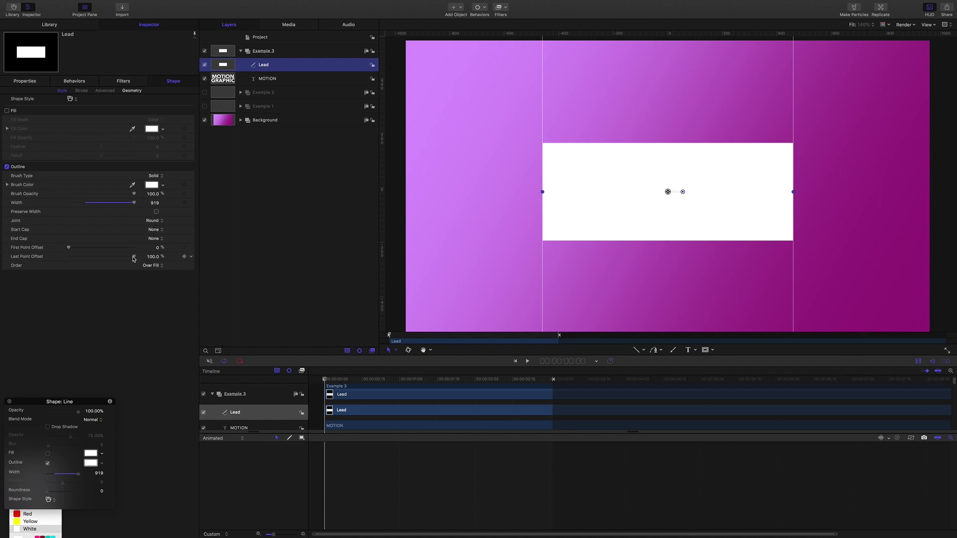
Step: Keyframe Last Point Offset at 0% at frame 0 and 100% at the one-second mark
{"action": "left_click_drag", "start_coordinate": [134, 258], "coordinate": [60, 254]}
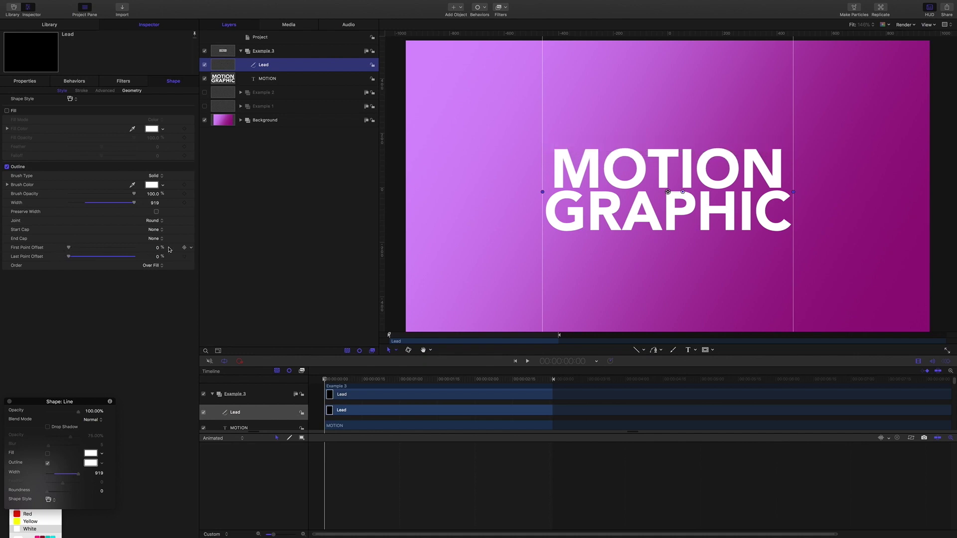
{"action": "left_click", "coordinate": [184, 257]}
{"action": "left_click", "coordinate": [574, 360]}
{"action": "type", "text": "100"}
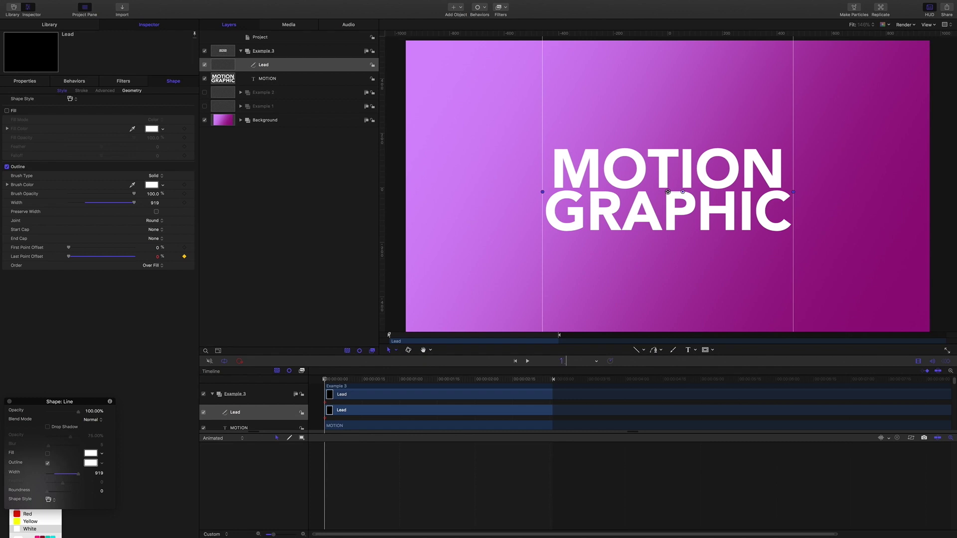
{"action": "key", "text": "Return"}
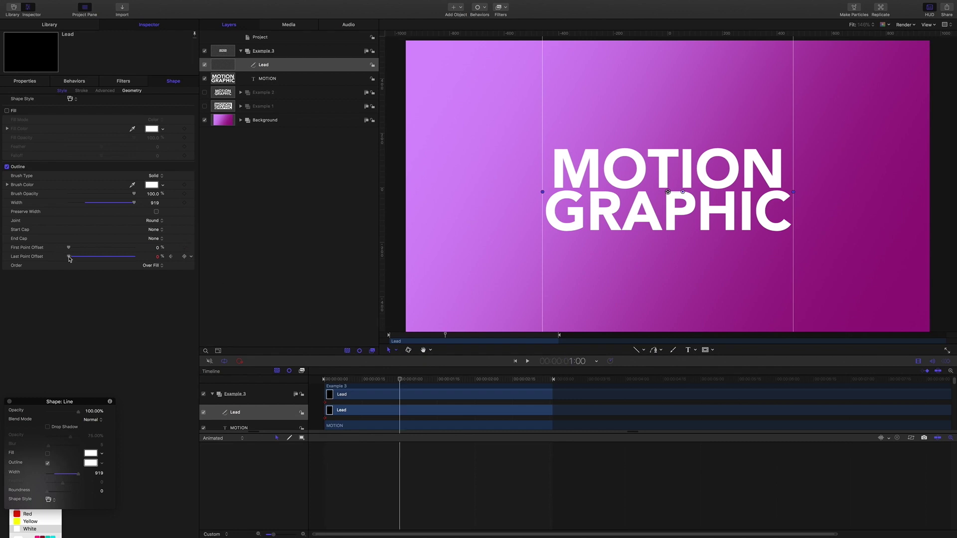
{"action": "left_click_drag", "start_coordinate": [70, 257], "coordinate": [145, 260]}
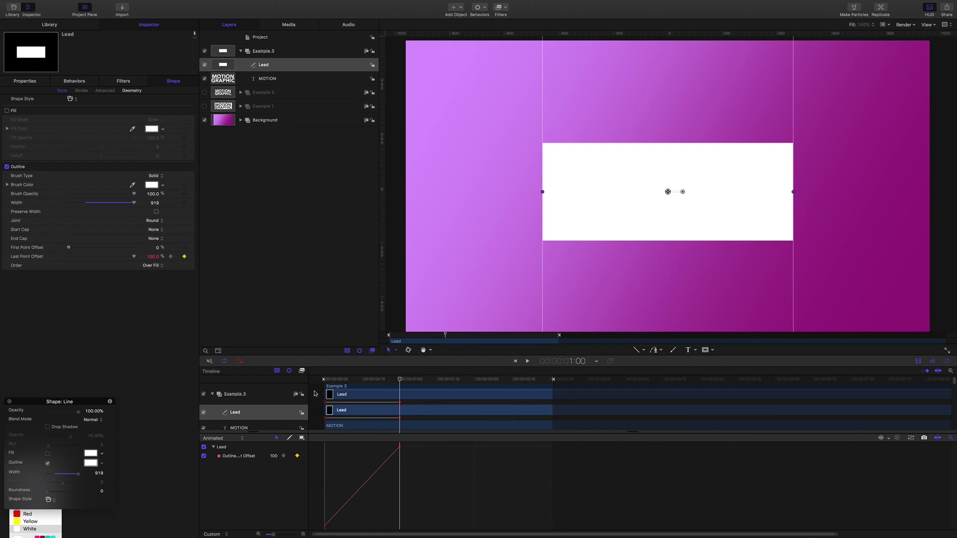
{"action": "left_click_drag", "start_coordinate": [313, 445], "coordinate": [427, 531]}
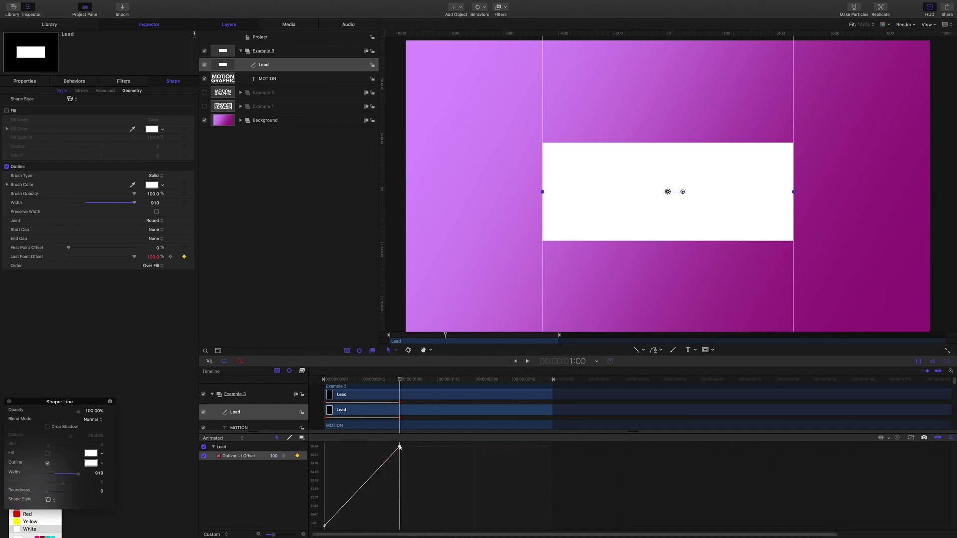
Step: Give both offset keyframes smooth Bezier easing and lengthen their tangents for a stronger ease
{"action": "right_click", "coordinate": [399, 446]}
{"action": "mouse_move", "coordinate": [432, 511]}
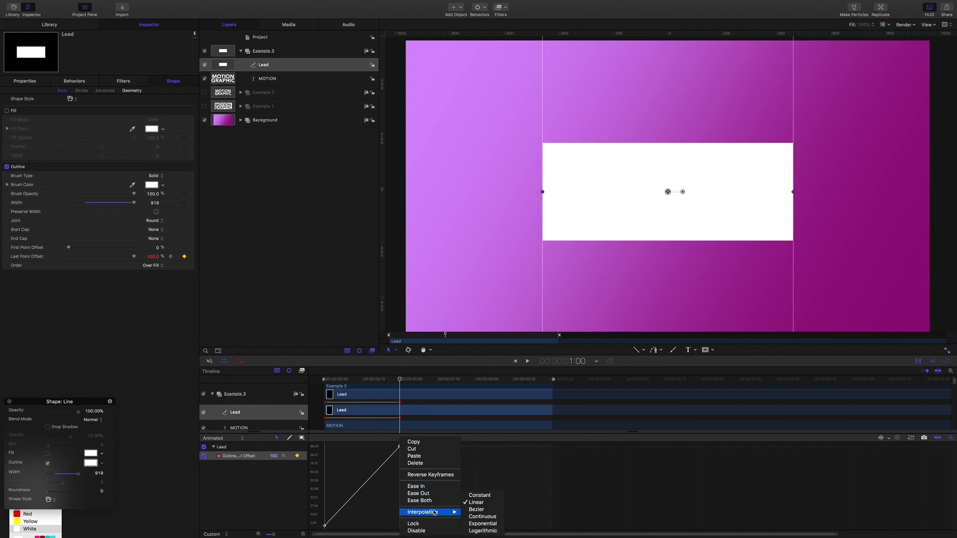
{"action": "left_click", "coordinate": [476, 510]}
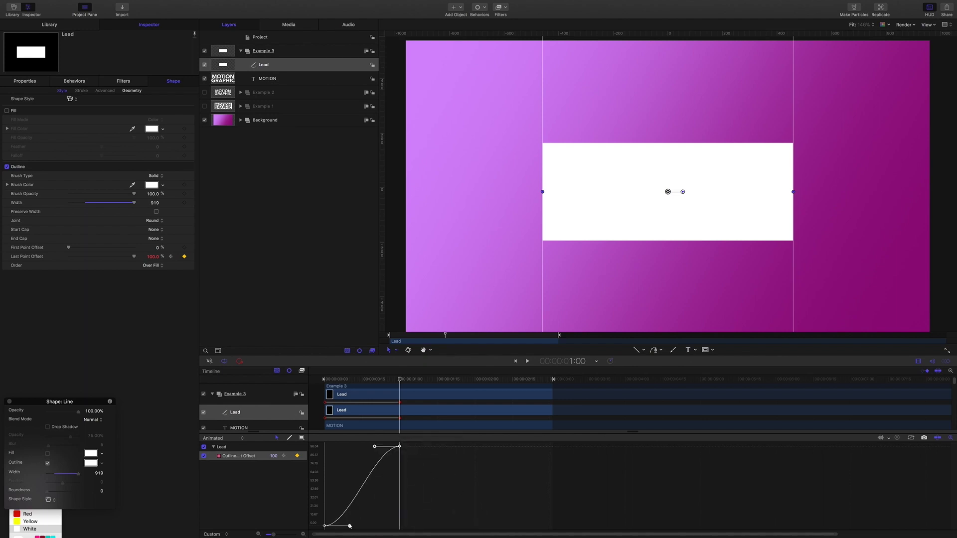
{"action": "left_click_drag", "start_coordinate": [423, 465], "coordinate": [376, 446]}
{"action": "right_click", "coordinate": [374, 447]}
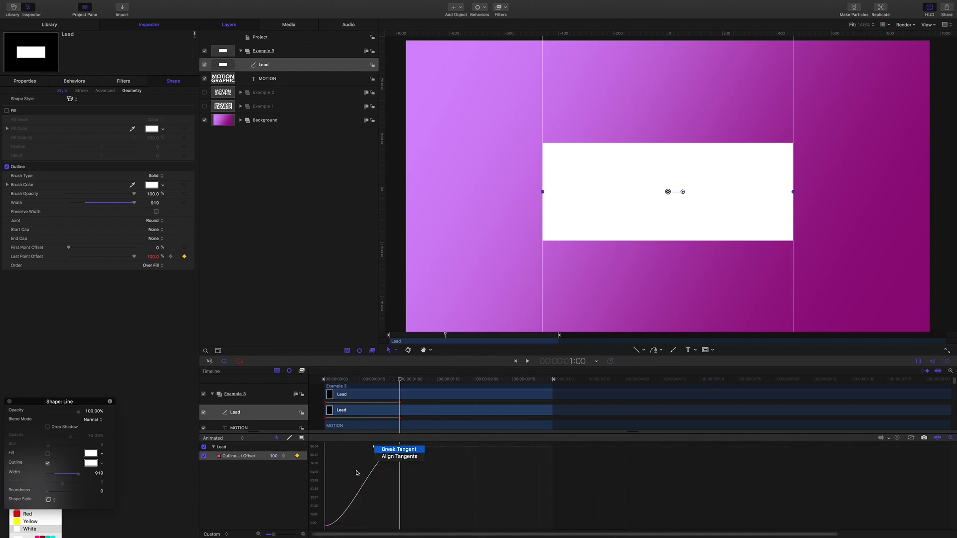
{"action": "left_click", "coordinate": [341, 508]}
{"action": "left_click_drag", "start_coordinate": [341, 506], "coordinate": [376, 524]}
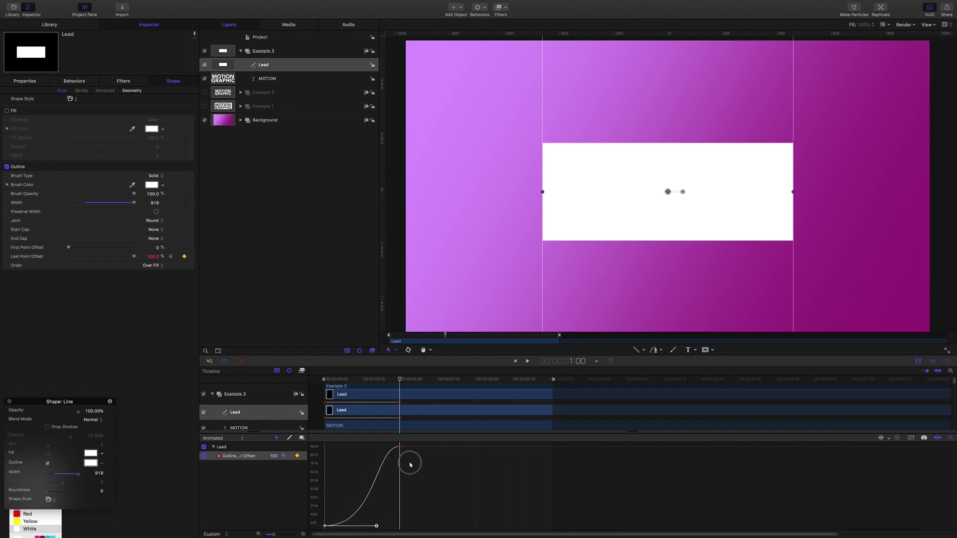
{"action": "left_click_drag", "start_coordinate": [409, 462], "coordinate": [332, 447]}
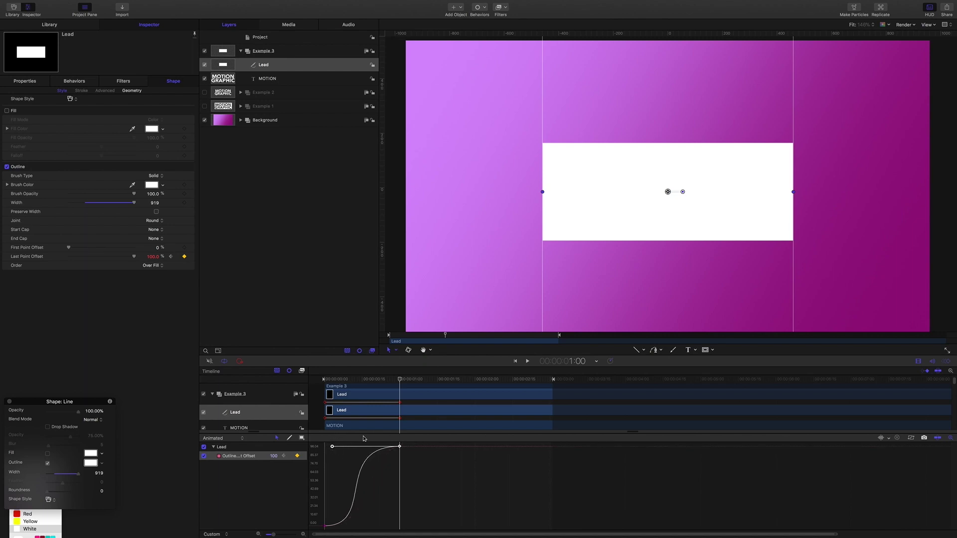
Step: Scrub and play the animation to check the eased stroke, then reselect both keyframes
{"action": "left_click_drag", "start_coordinate": [391, 380], "coordinate": [345, 383]}
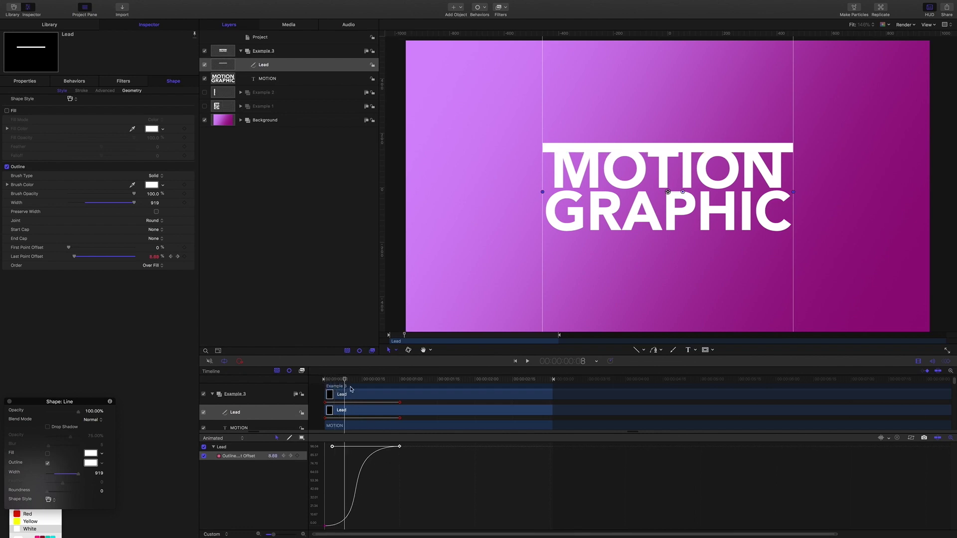
{"action": "left_click_drag", "start_coordinate": [345, 381], "coordinate": [392, 387]}
{"action": "key", "text": "Home"}
{"action": "key", "text": "space"}
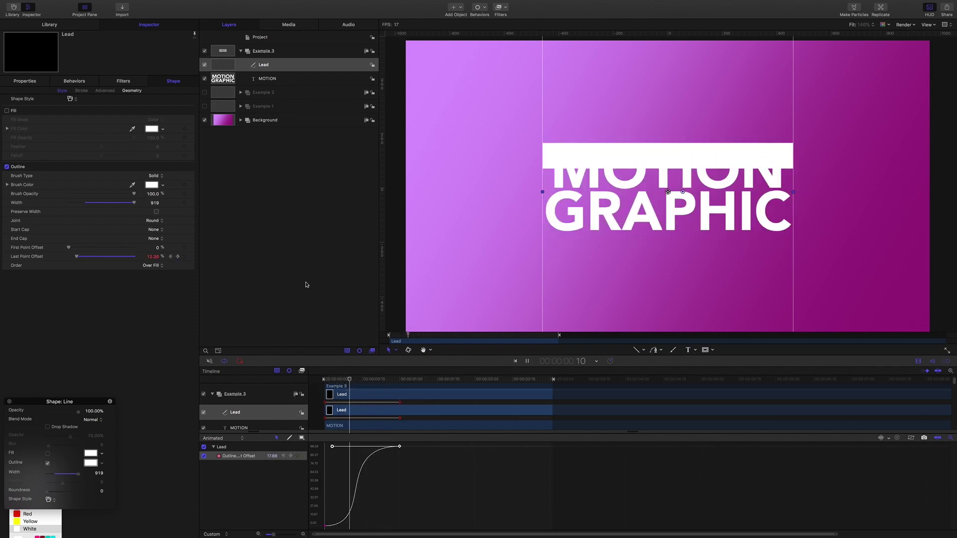
{"action": "key", "text": "space"}
{"action": "left_click", "coordinate": [390, 381]}
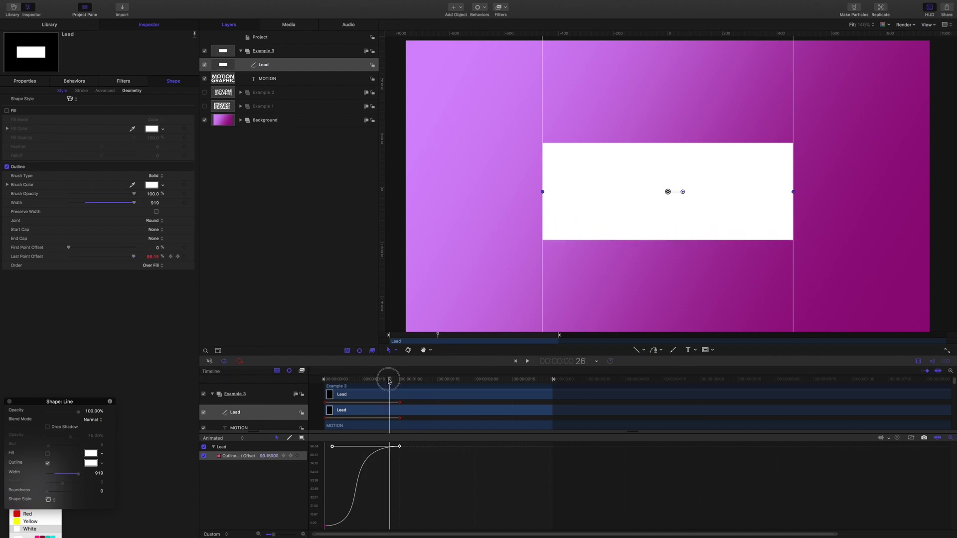
{"action": "left_click_drag", "start_coordinate": [389, 382], "coordinate": [400, 382]}
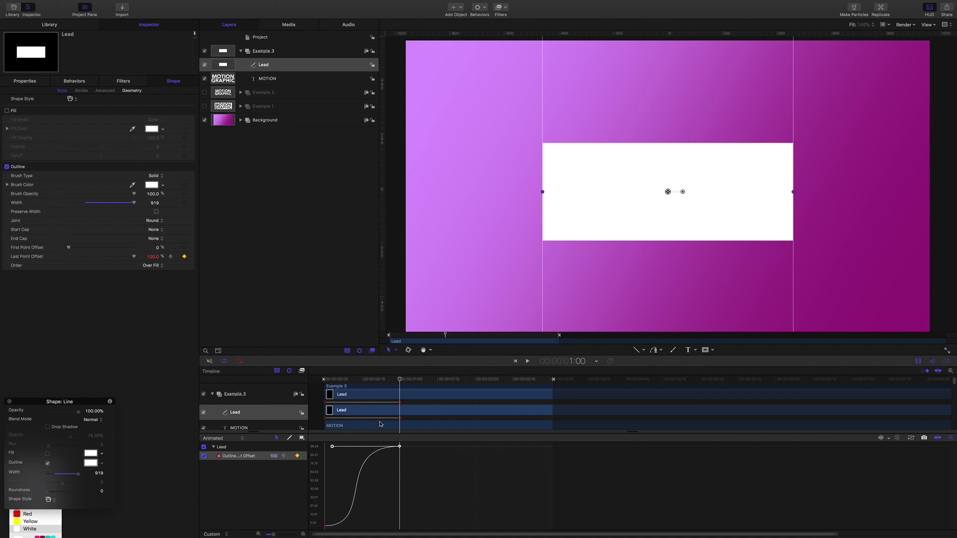
{"action": "left_click_drag", "start_coordinate": [321, 446], "coordinate": [418, 530]}
Step: Copy the eased keyframes and keyframe First Point Offset, showing it in the Keyframe Editor
{"action": "right_click", "coordinate": [400, 447]}
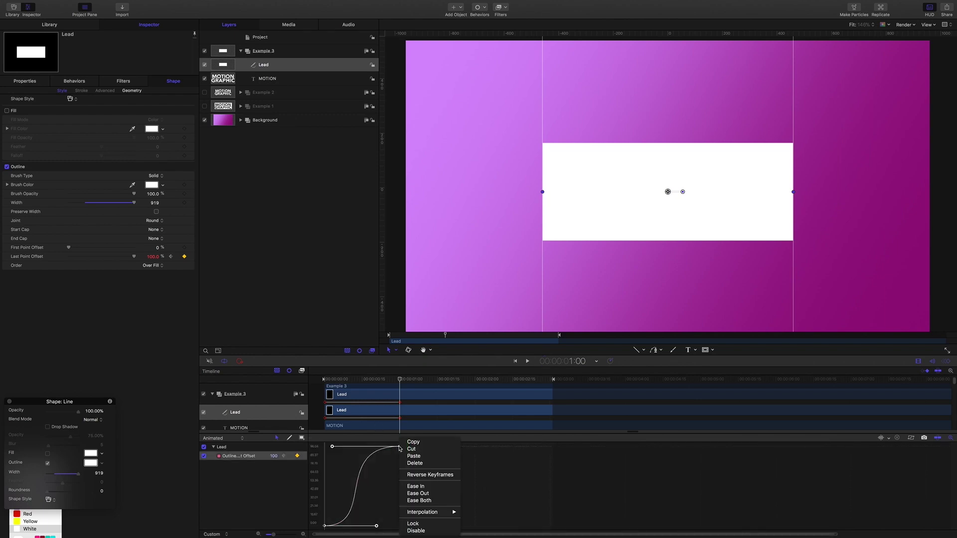
{"action": "left_click", "coordinate": [412, 442]}
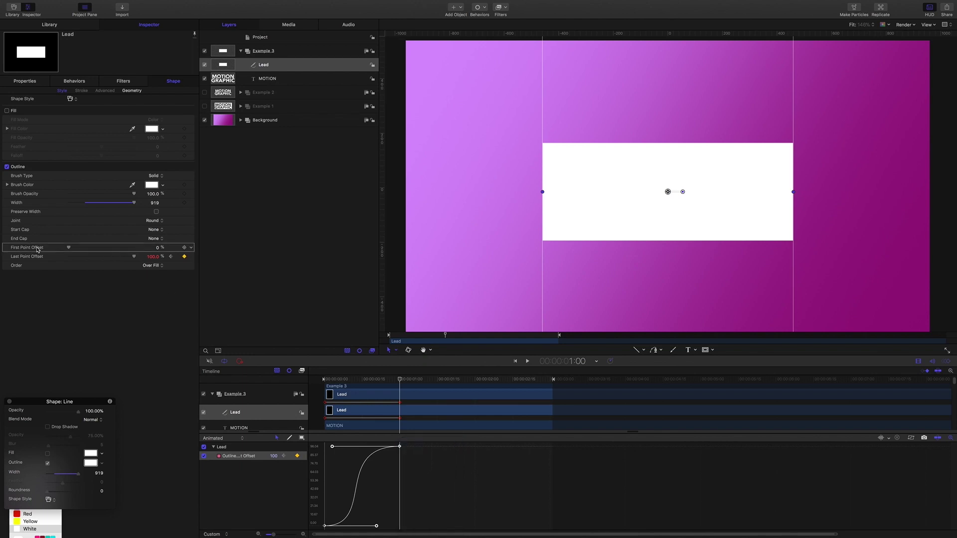
{"action": "left_click", "coordinate": [184, 247]}
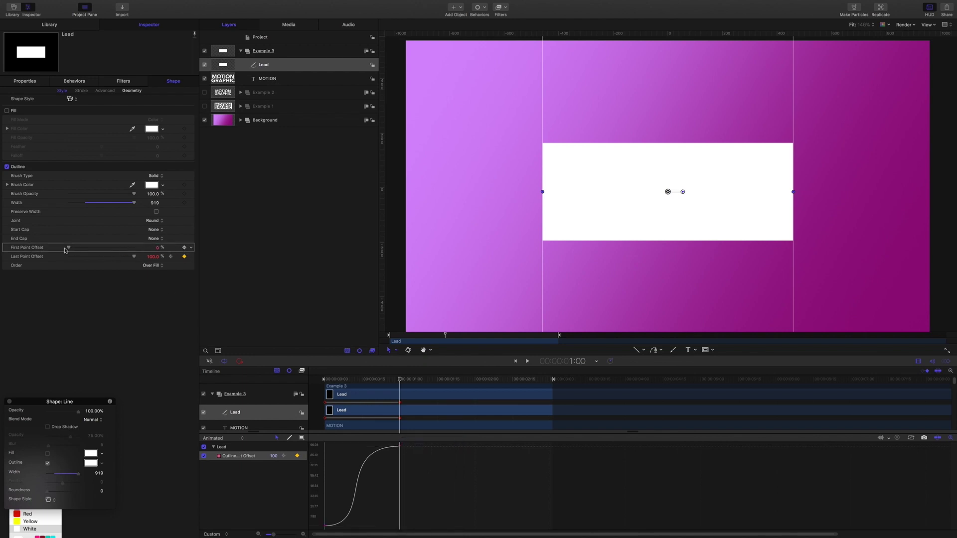
{"action": "right_click", "coordinate": [36, 249]}
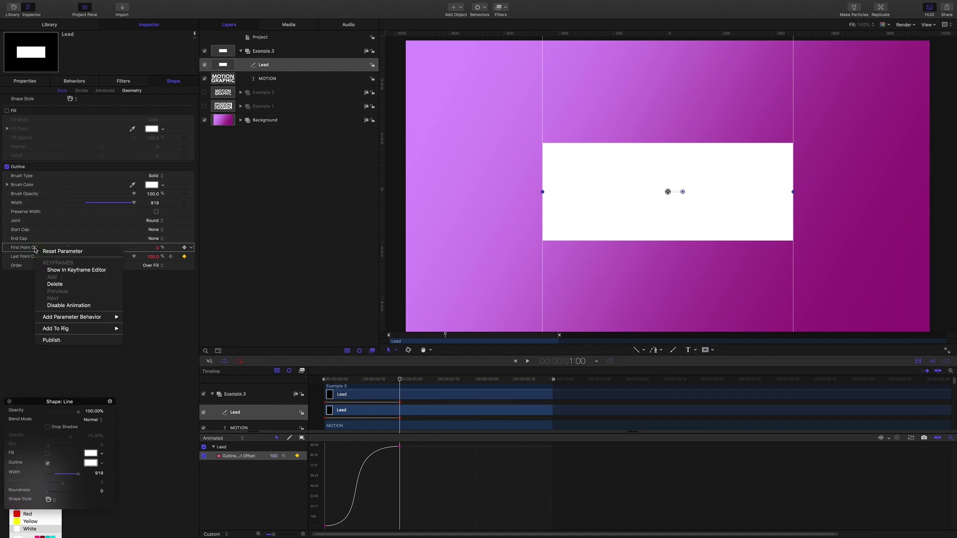
{"action": "left_click", "coordinate": [57, 270]}
Step: Display all Animated curves in the graph and scrub to preview the trailing stroke
{"action": "left_click", "coordinate": [230, 457]}
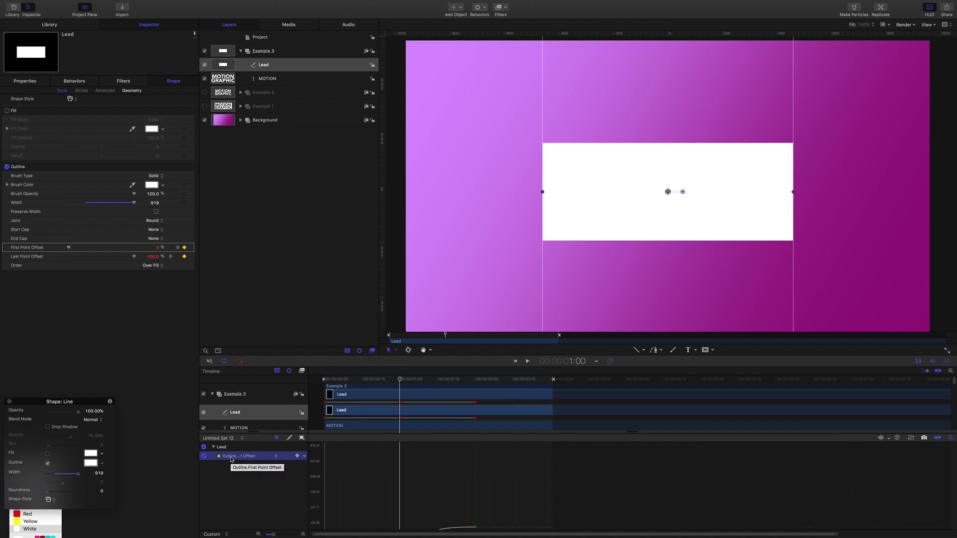
{"action": "left_click", "coordinate": [221, 438]}
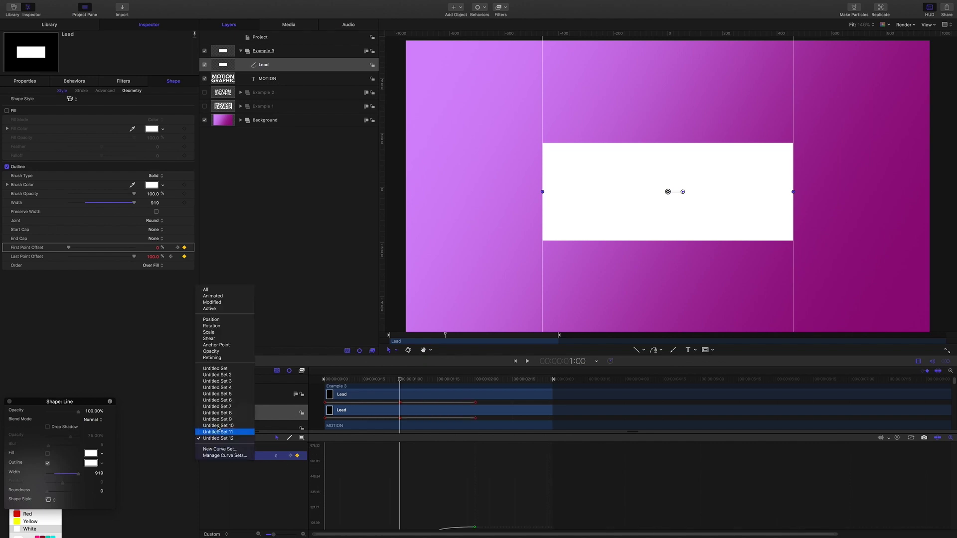
{"action": "left_click", "coordinate": [230, 296]}
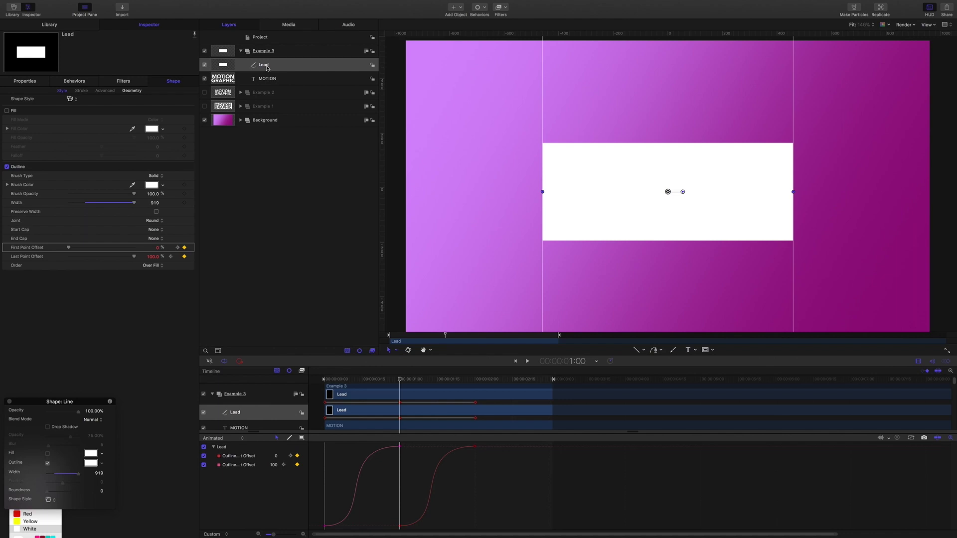
{"action": "left_click_drag", "start_coordinate": [398, 381], "coordinate": [427, 380]}
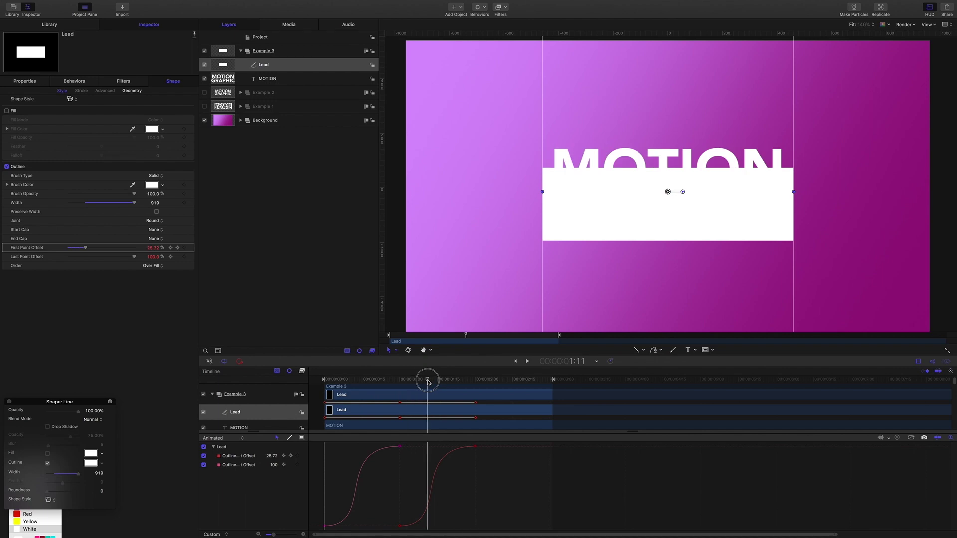
Step: Add an image mask to Lead sourced from the MOTION text in Subtract mode
{"action": "right_click", "coordinate": [265, 67]}
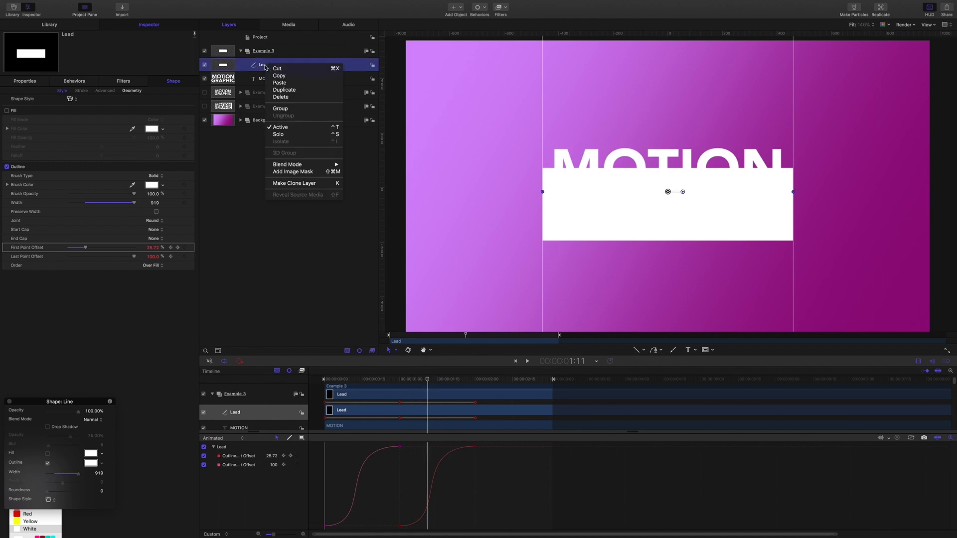
{"action": "left_click", "coordinate": [294, 174]}
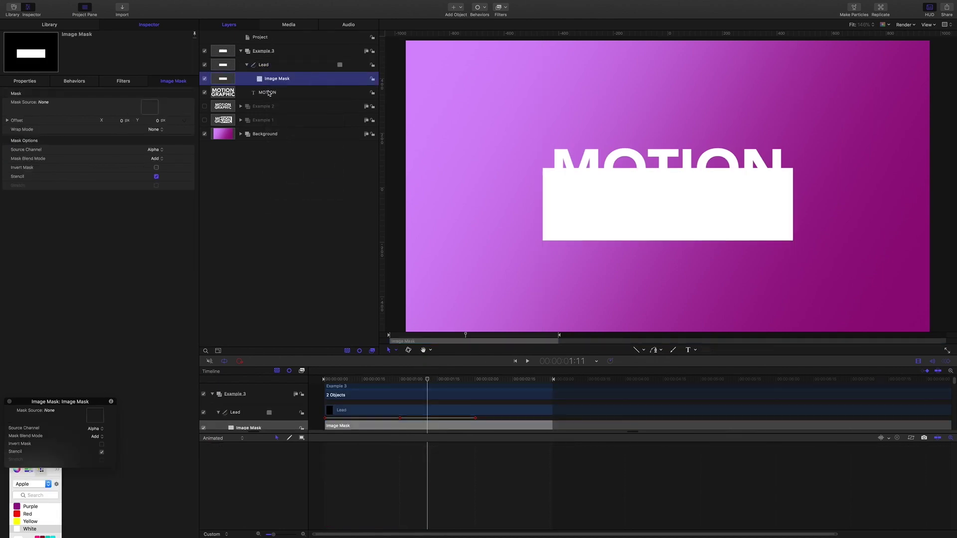
{"action": "left_click_drag", "start_coordinate": [270, 94], "coordinate": [146, 106]}
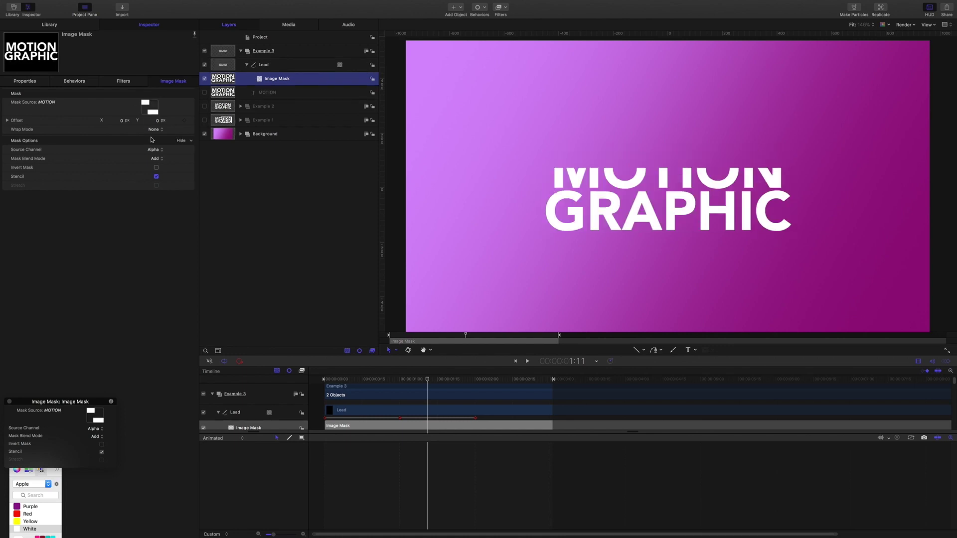
{"action": "left_click", "coordinate": [160, 159]}
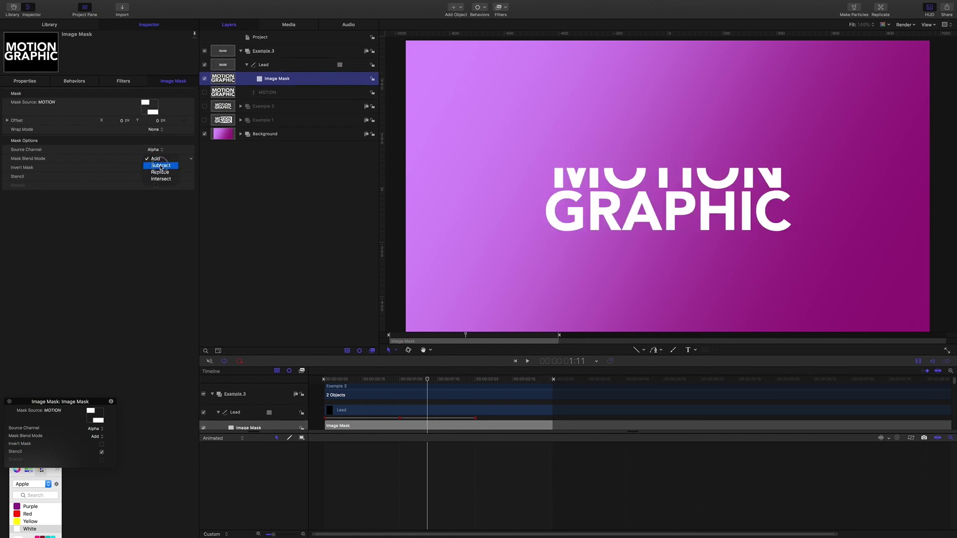
{"action": "left_click", "coordinate": [160, 167]}
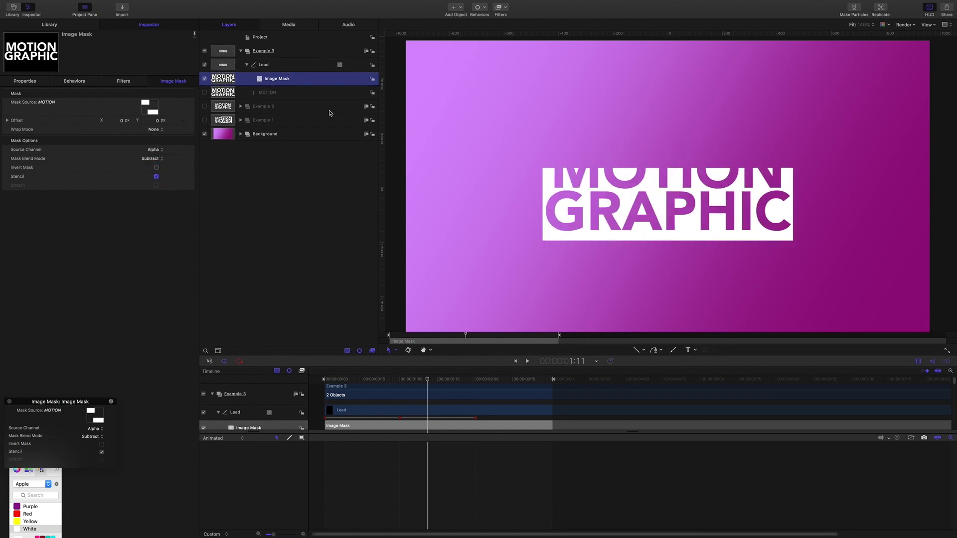
{"action": "left_click", "coordinate": [267, 68]}
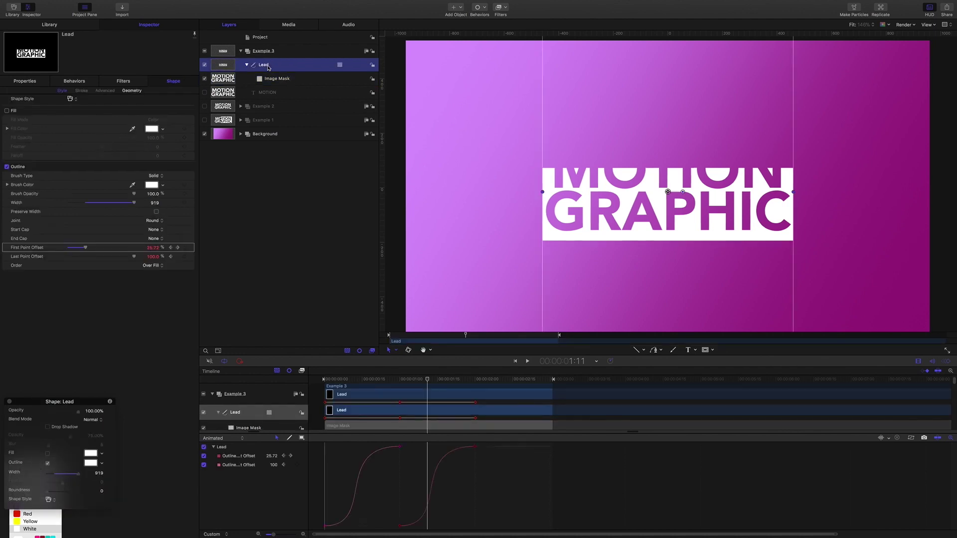
Step: Duplicate the Lead line and name the copy Follow
{"action": "key", "text": "super+d"}
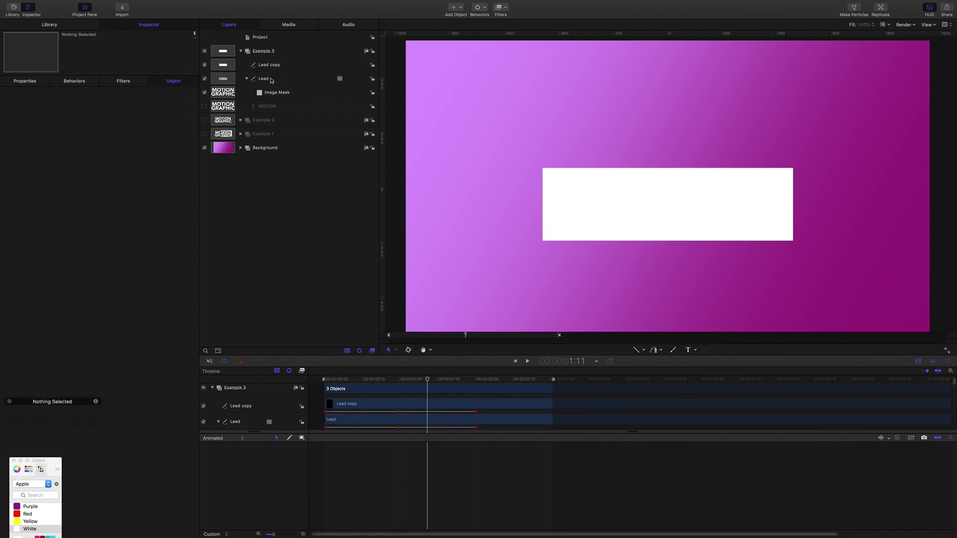
{"action": "left_click", "coordinate": [274, 65]}
{"action": "double_click", "coordinate": [275, 65]}
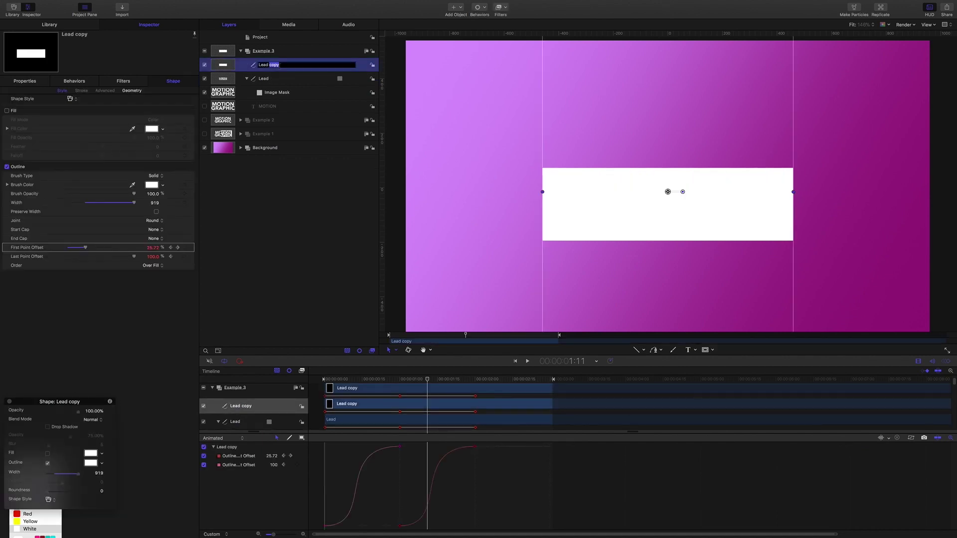
{"action": "key", "text": "BackSpace"}
{"action": "key", "text": "BackSpace"}
{"action": "key", "text": "BackSpace"}
{"action": "key", "text": "BackSpace"}
{"action": "key", "text": "BackSpace"}
{"action": "type", "text": "Follow"}
{"action": "key", "text": "Return"}
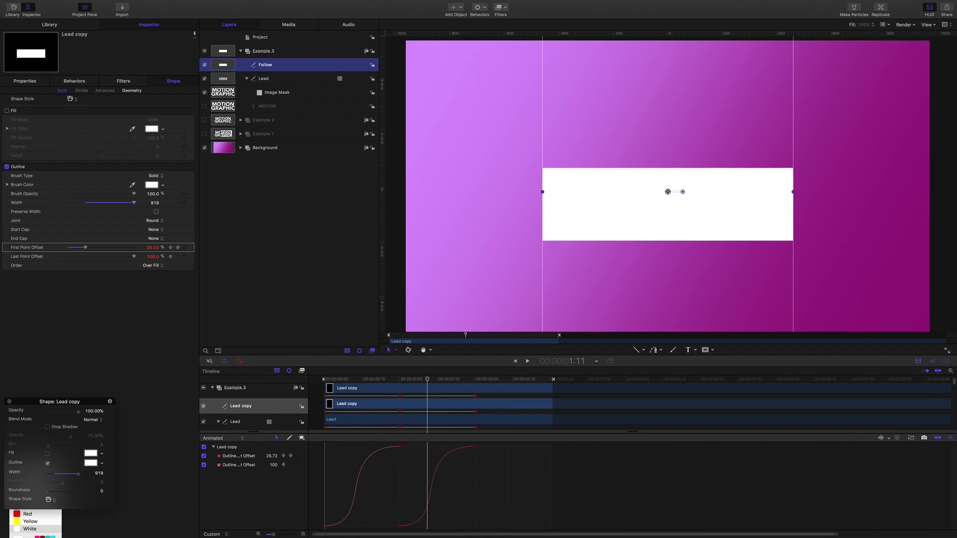
Step: Duplicate the MOTION text layer as MOTION follow and make it visible
{"action": "left_click", "coordinate": [269, 108]}
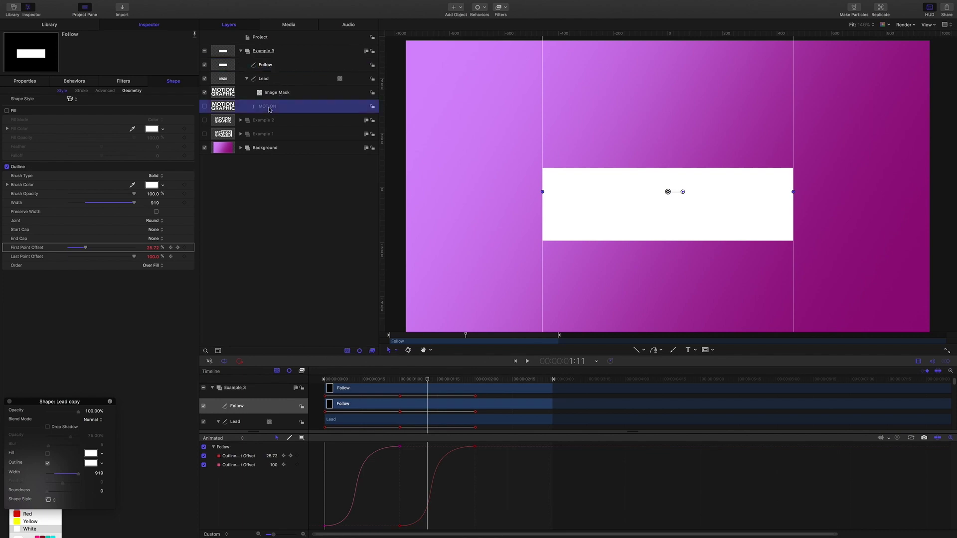
{"action": "key", "text": "super+d"}
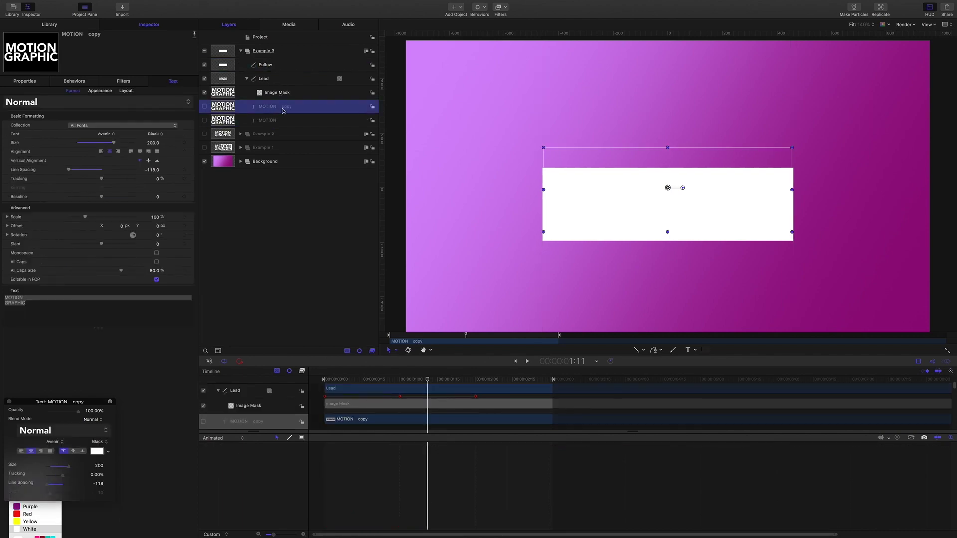
{"action": "double_click", "coordinate": [287, 107]}
{"action": "type", "text": "fo"}
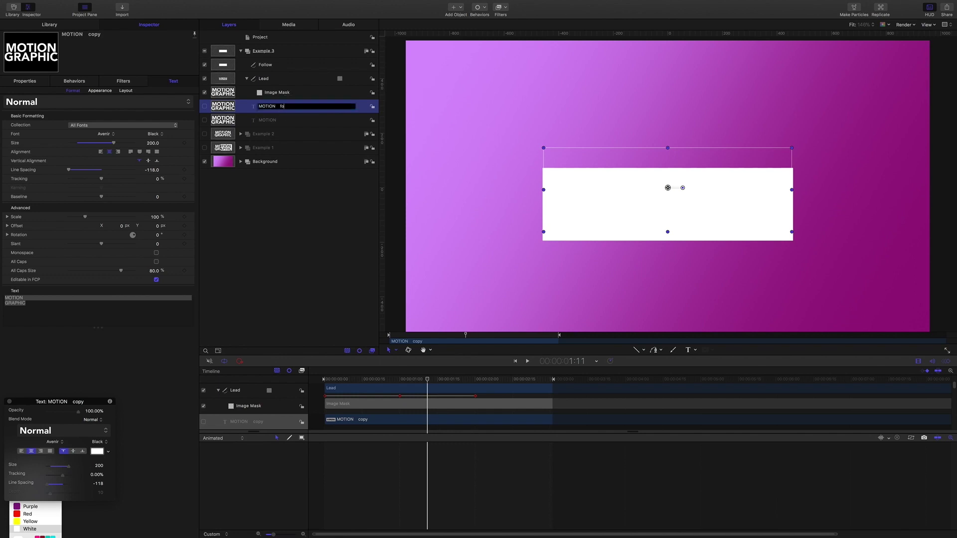
{"action": "type", "text": "llow"}
{"action": "key", "text": "Return"}
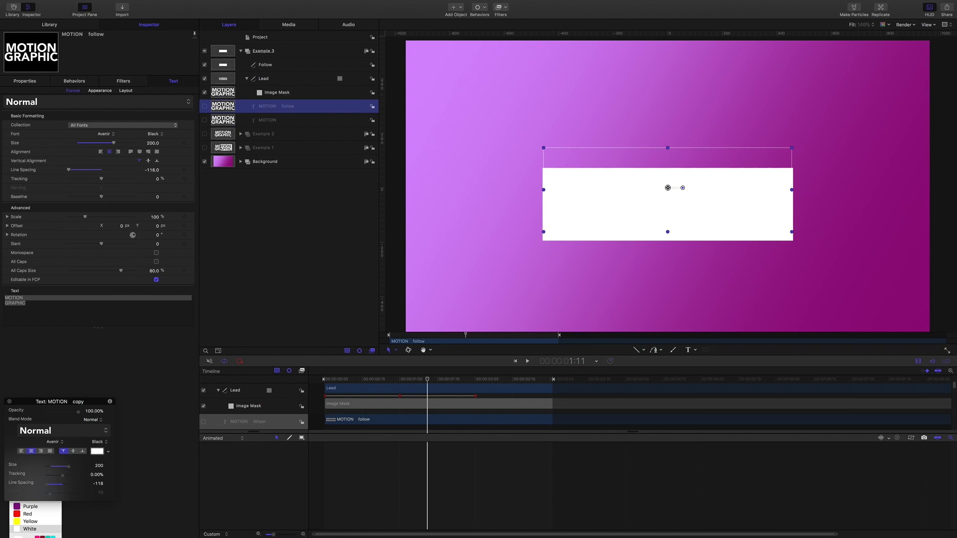
{"action": "left_click", "coordinate": [205, 106]}
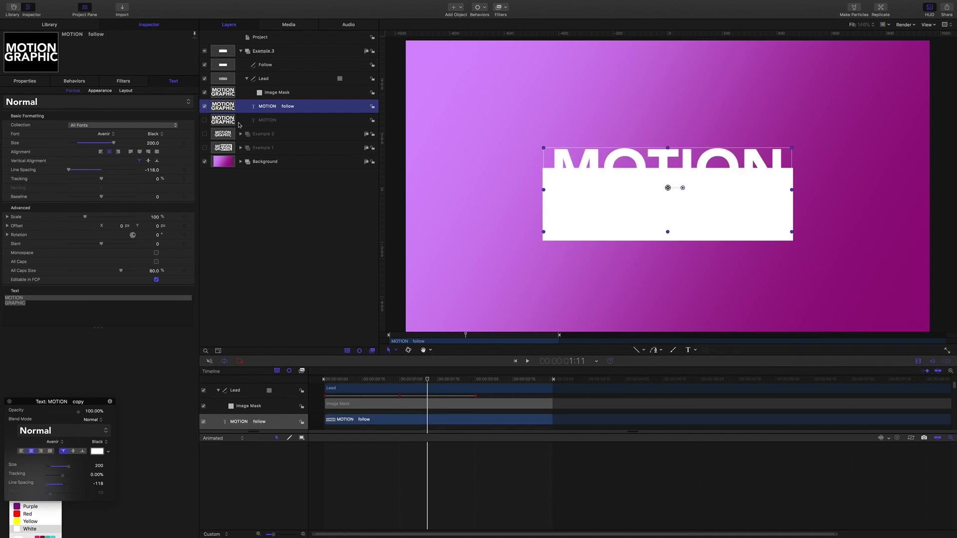
Step: Add an image mask to MOTION follow sourced from the Follow line in Subtract mode
{"action": "right_click", "coordinate": [269, 108]}
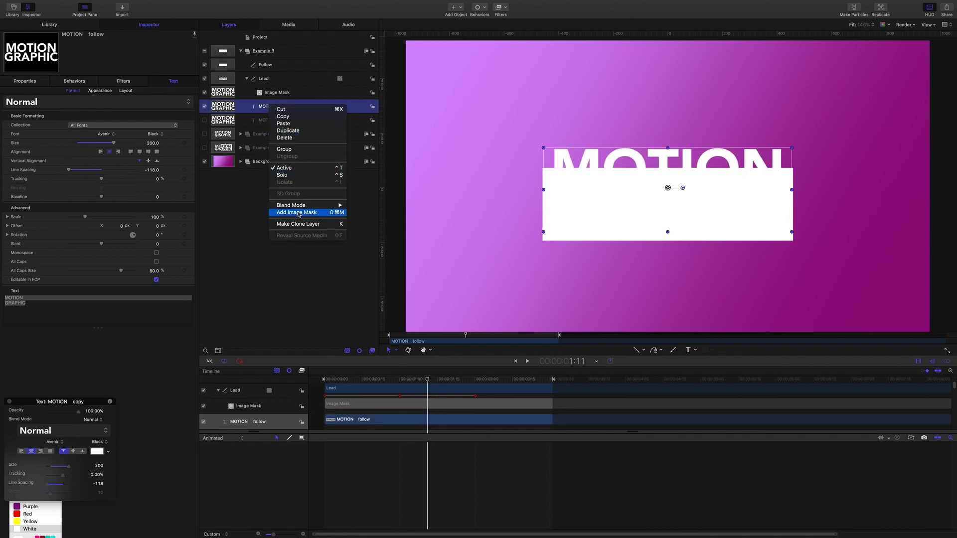
{"action": "left_click", "coordinate": [296, 212]}
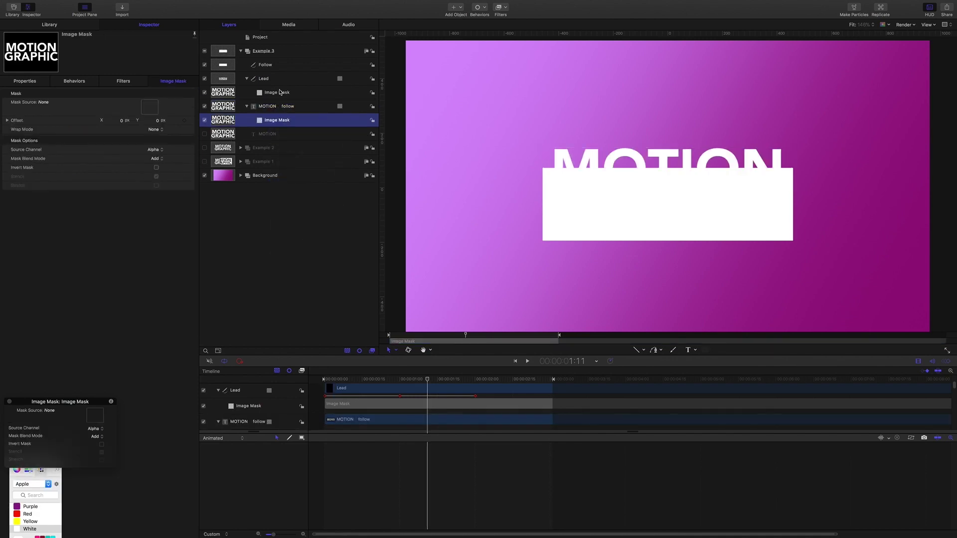
{"action": "left_click_drag", "start_coordinate": [268, 67], "coordinate": [150, 107]}
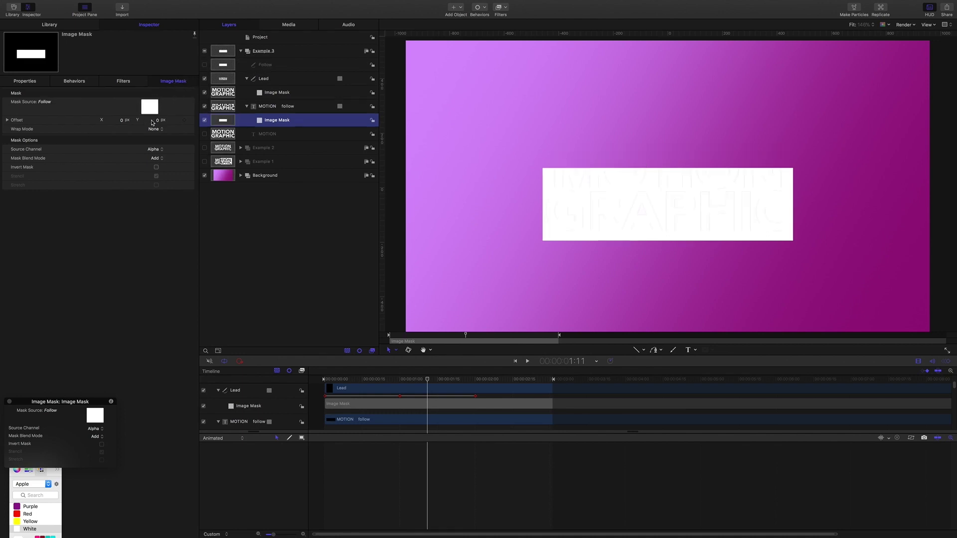
{"action": "left_click", "coordinate": [157, 158]}
{"action": "left_click", "coordinate": [159, 166]}
Step: Play and scrub the text reveal animation, then clear the layer selection
{"action": "left_click_drag", "start_coordinate": [428, 381], "coordinate": [301, 357]}
{"action": "key", "text": "space"}
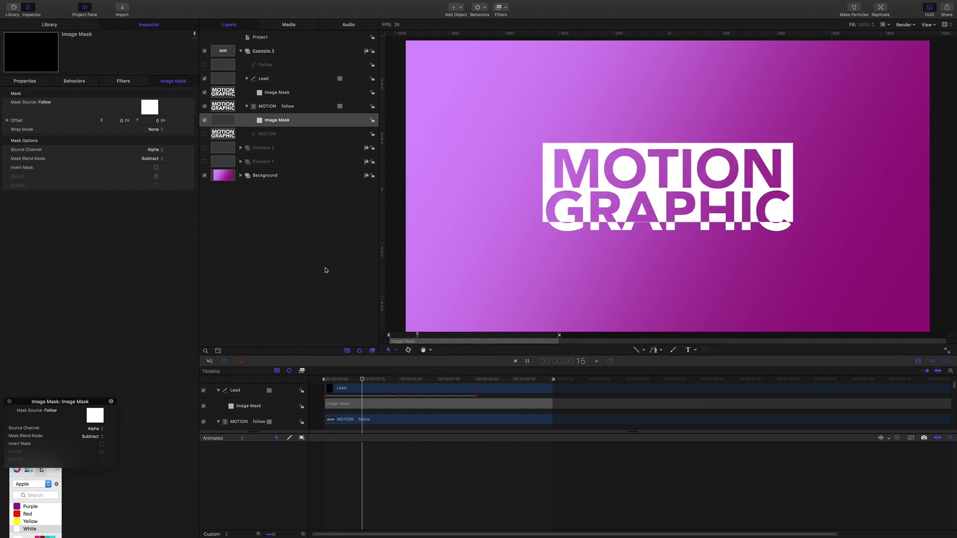
{"action": "key", "text": "space"}
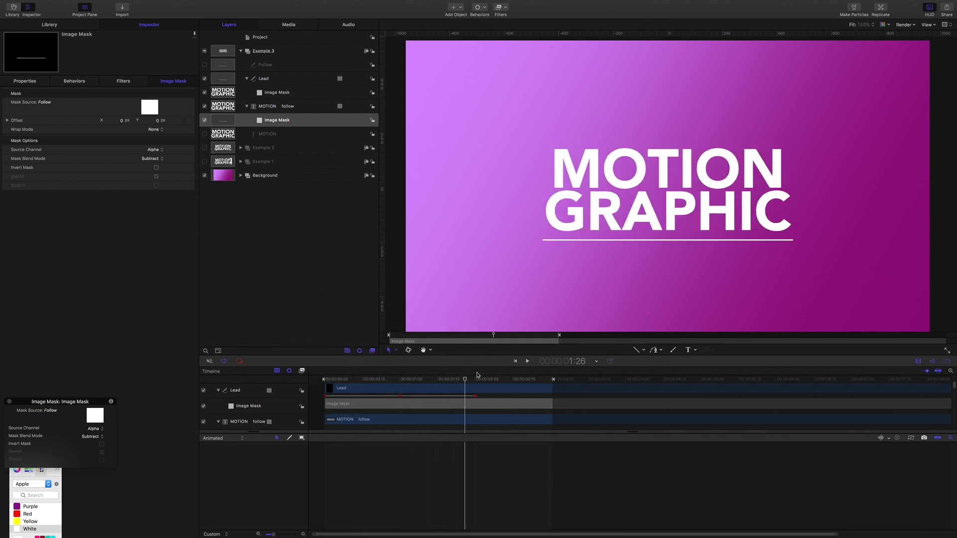
{"action": "left_click_drag", "start_coordinate": [451, 377], "coordinate": [319, 334]}
{"action": "left_click", "coordinate": [326, 265]}
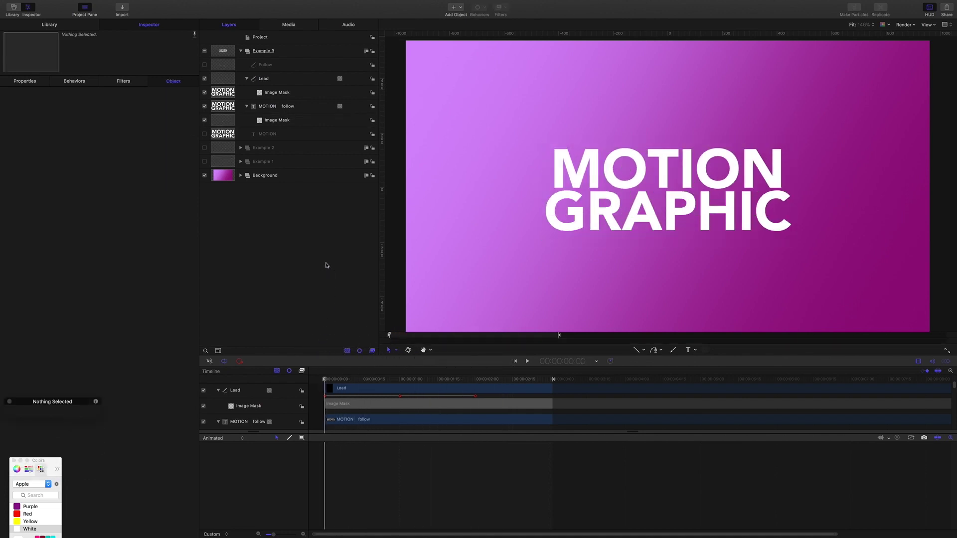